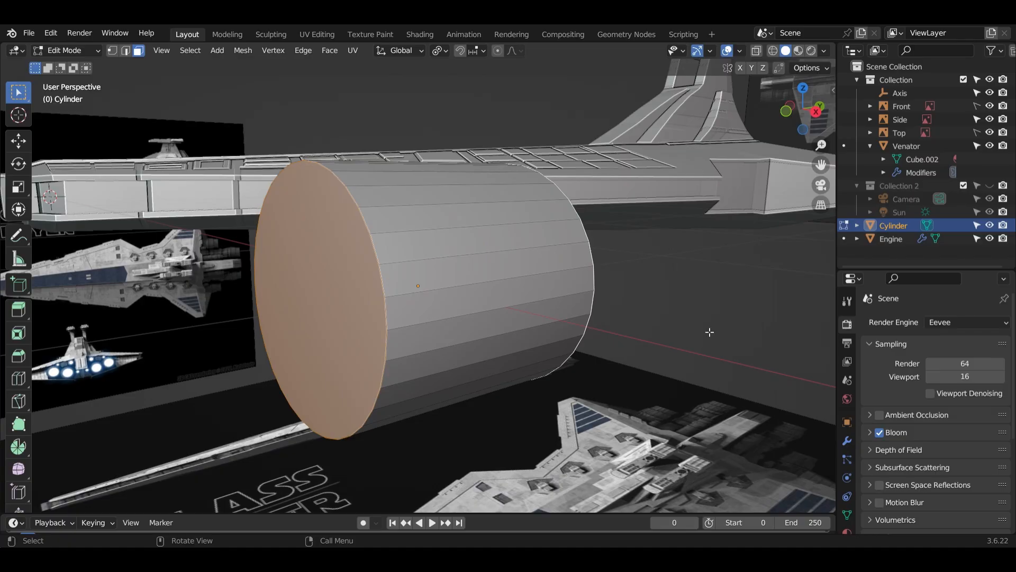
# - Inset the cylinder's end faces about 0.067 m and extrude them outward along their normals about 0.32 m
pyautogui.press('i')
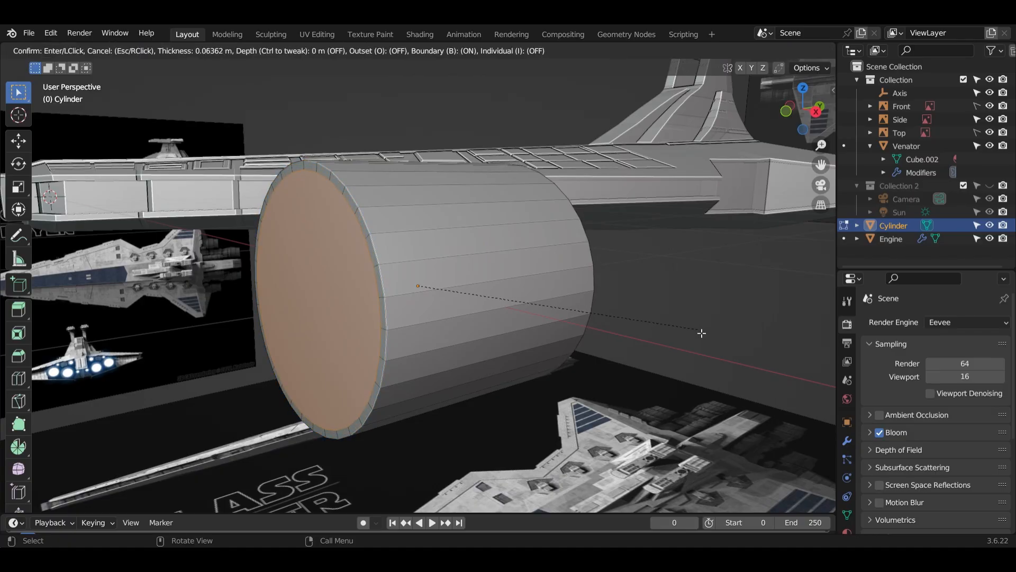
pyautogui.click(702, 334)
pyautogui.hotkey('alt', 'e')
pyautogui.click(702, 345)
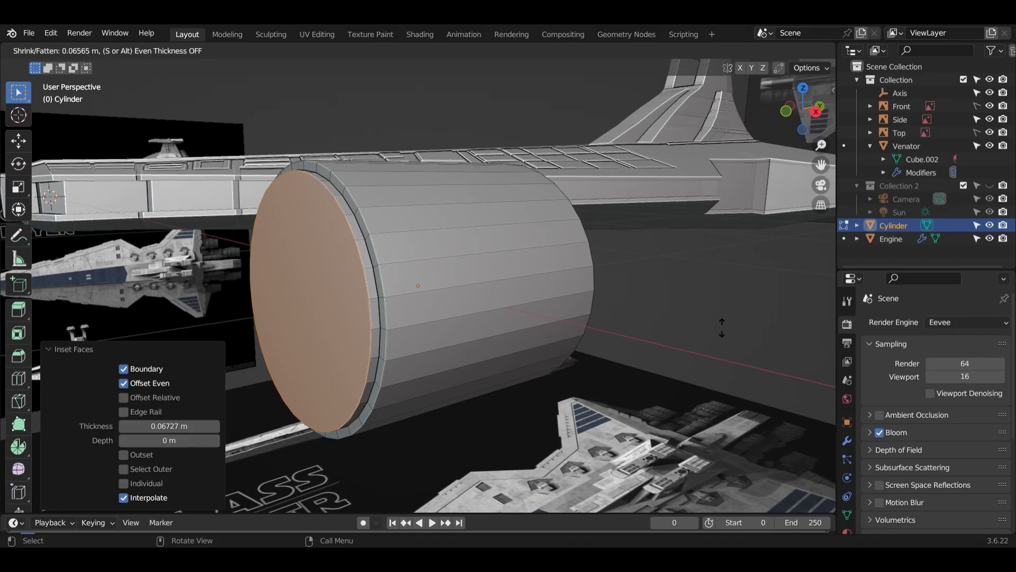
pyautogui.click(772, 279)
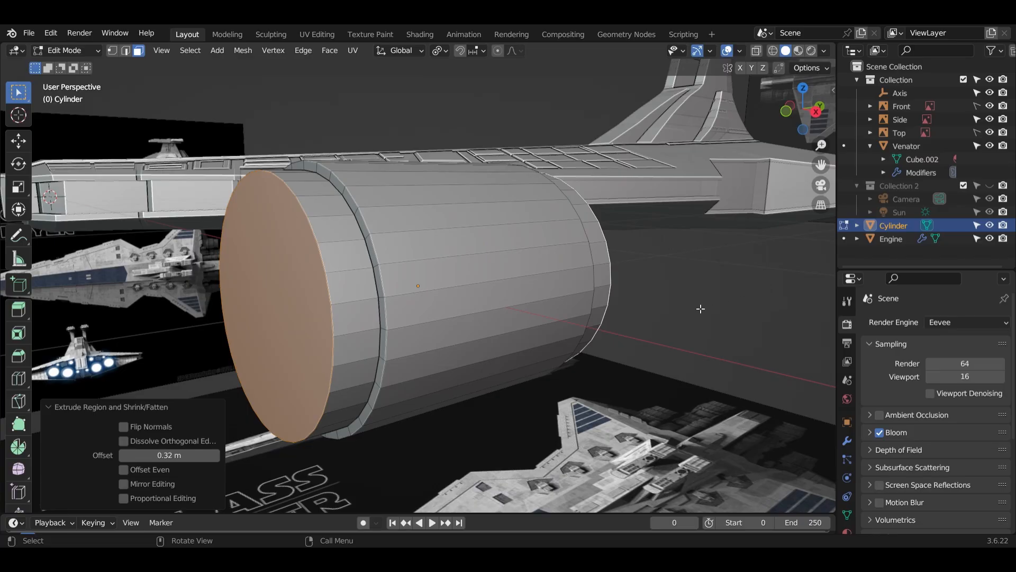
# - Extrude the end faces in place, scale them to about 1.068, and extrude them along their normals about 0.318 m
pyautogui.press('e')
pyautogui.rightClick(669, 321)
pyautogui.press('s')
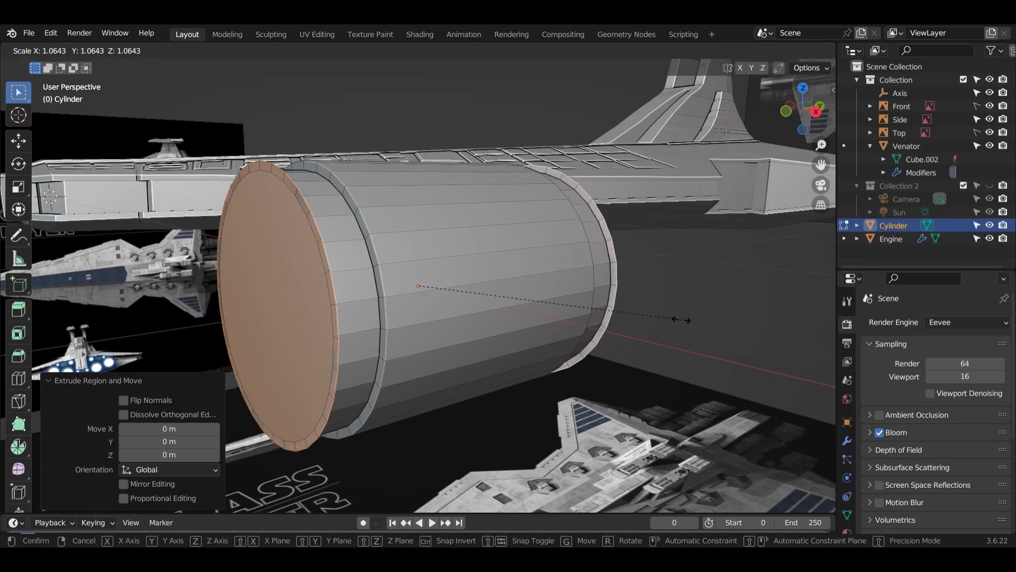
pyautogui.click(687, 323)
pyautogui.hotkey('alt', 'e')
pyautogui.click(687, 322)
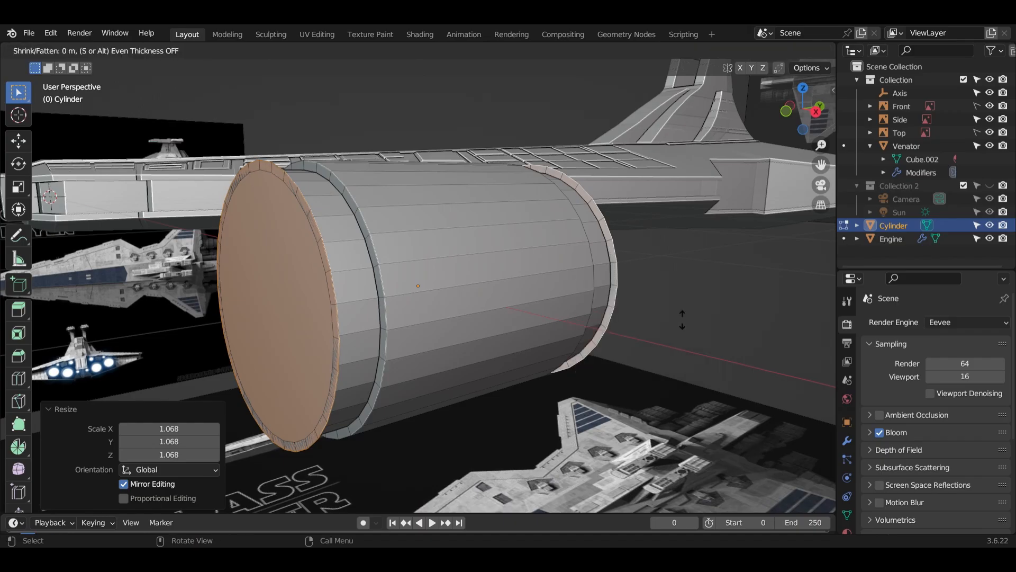
pyautogui.click(822, 275)
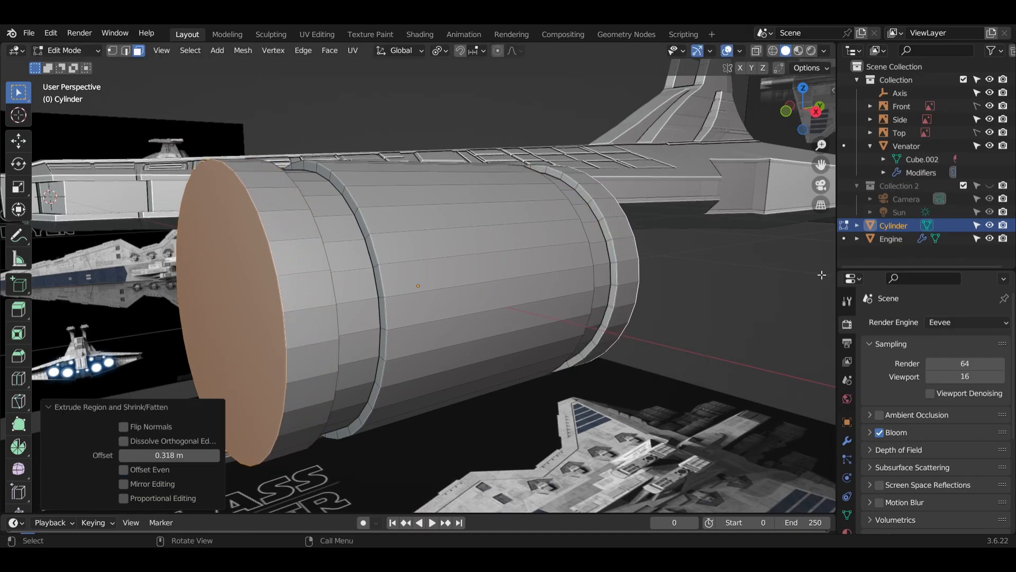
# - Extrude both cylinder ends outward by about 0.037 m along the normal and scale the end faces to about 0.907 for a bevelled rim
pyautogui.press('g')
pyautogui.press('z')
pyautogui.press('z')
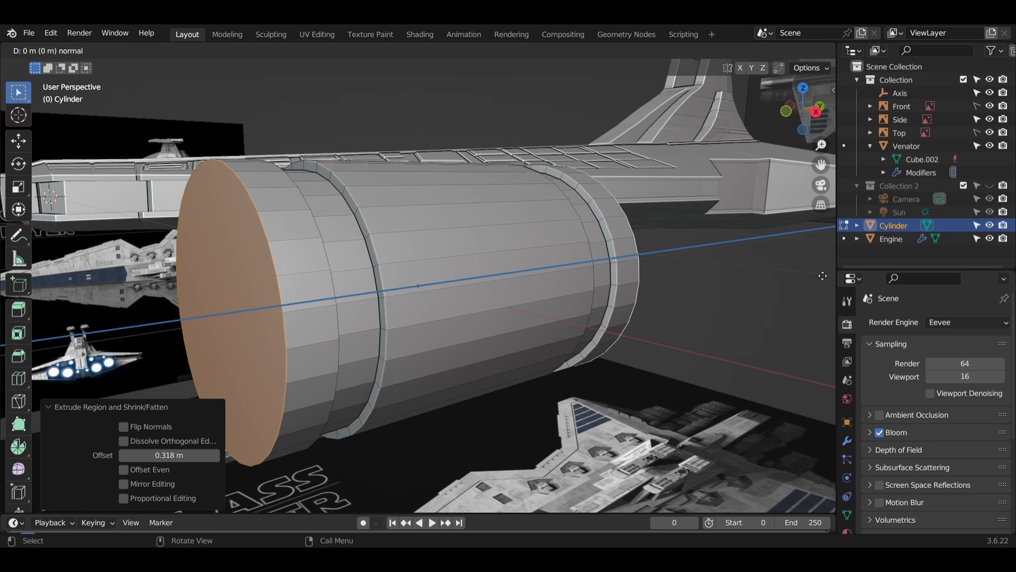
pyautogui.click(833, 271)
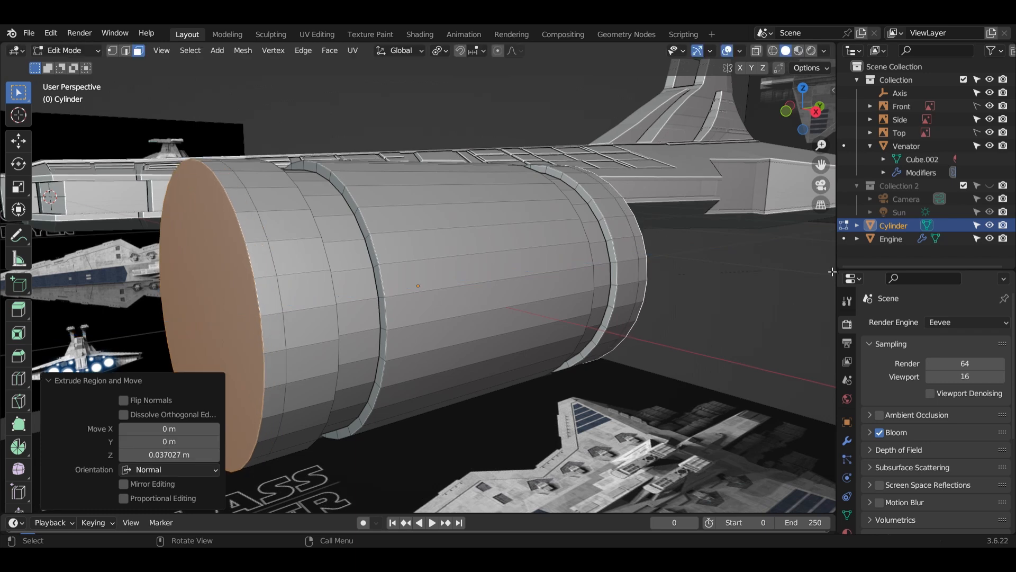
pyautogui.press('s')
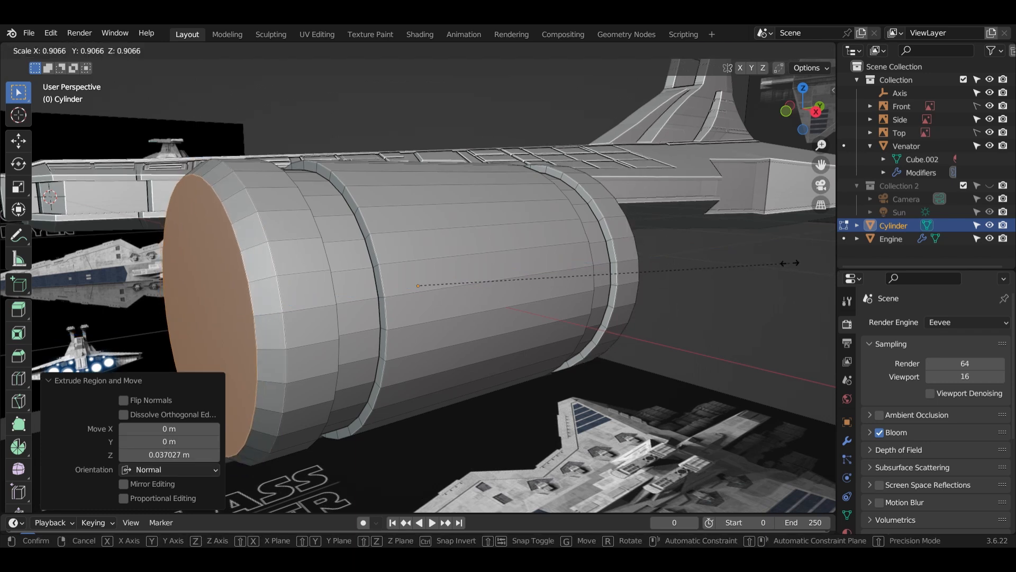
pyautogui.click(790, 263)
# - Extrude the end faces about 0.041 m along the normal and scale them to about 0.551 to form sloped caps
pyautogui.moveTo(756, 276); pyautogui.dragTo(683, 323, button='middle')
pyautogui.press('e')
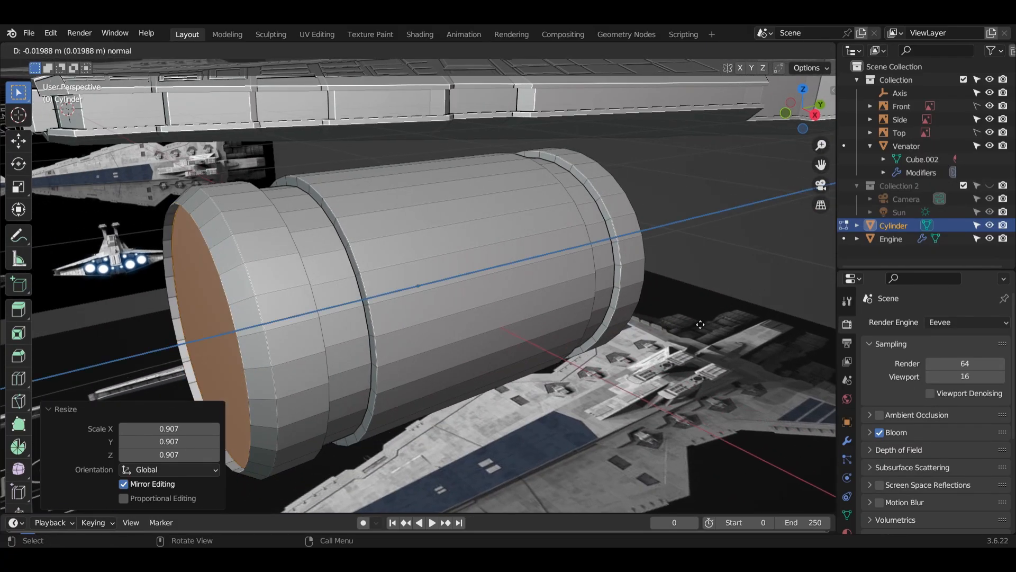
pyautogui.click(679, 328)
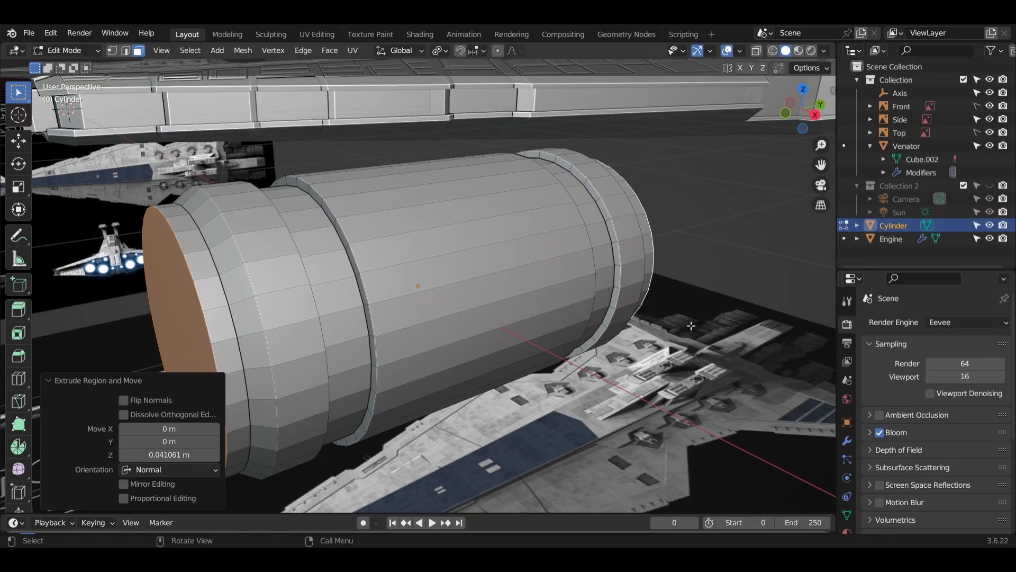
pyautogui.press('s')
pyautogui.click(580, 317)
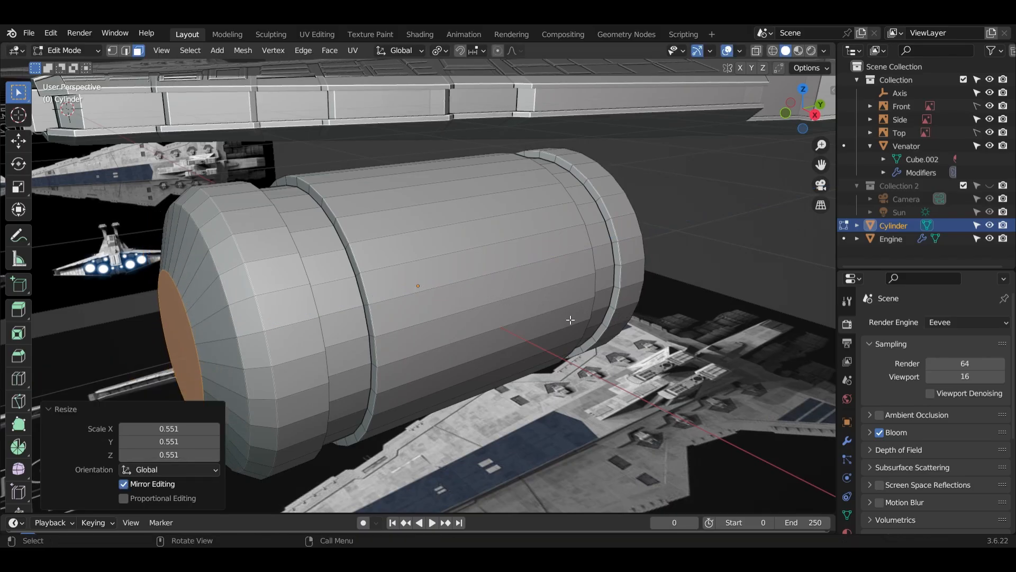
# - Extrude the small cap faces about 0.031 m along the normal and scale them to about 0.943 for a tapered hub
pyautogui.press('e')
pyautogui.click(582, 318)
pyautogui.moveTo(582, 318); pyautogui.dragTo(608, 309, button='middle')
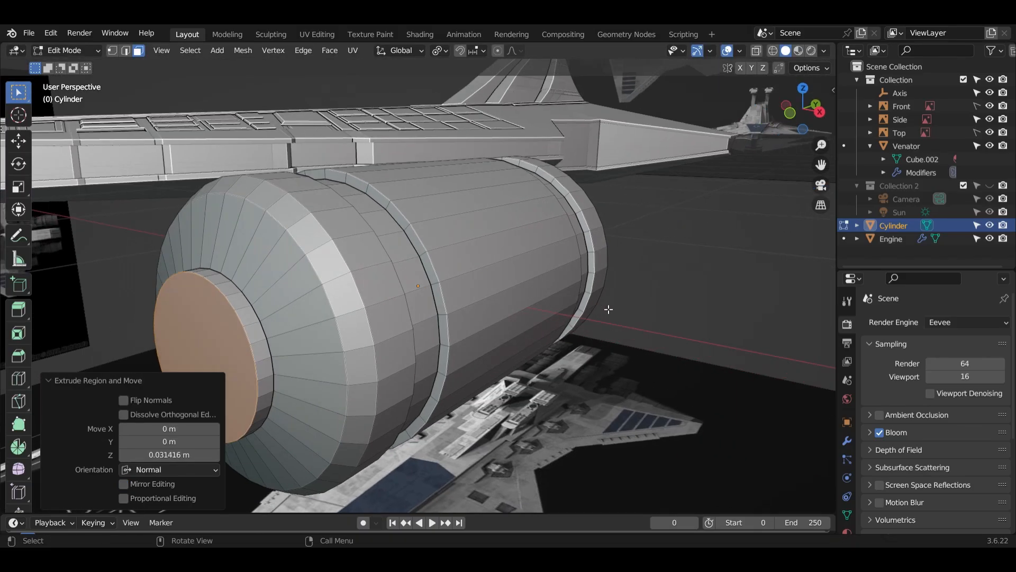
pyautogui.press('s')
pyautogui.click(616, 312)
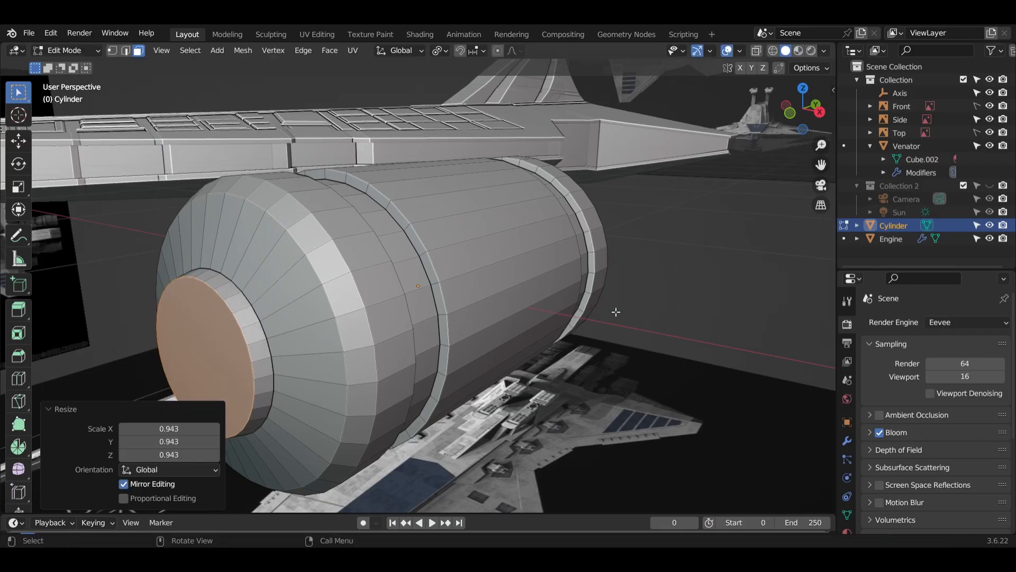
# - Inset the hub faces about 0.205 m, extrude them outward as a second smaller hub, and scale its faces down slightly
pyautogui.press('i')
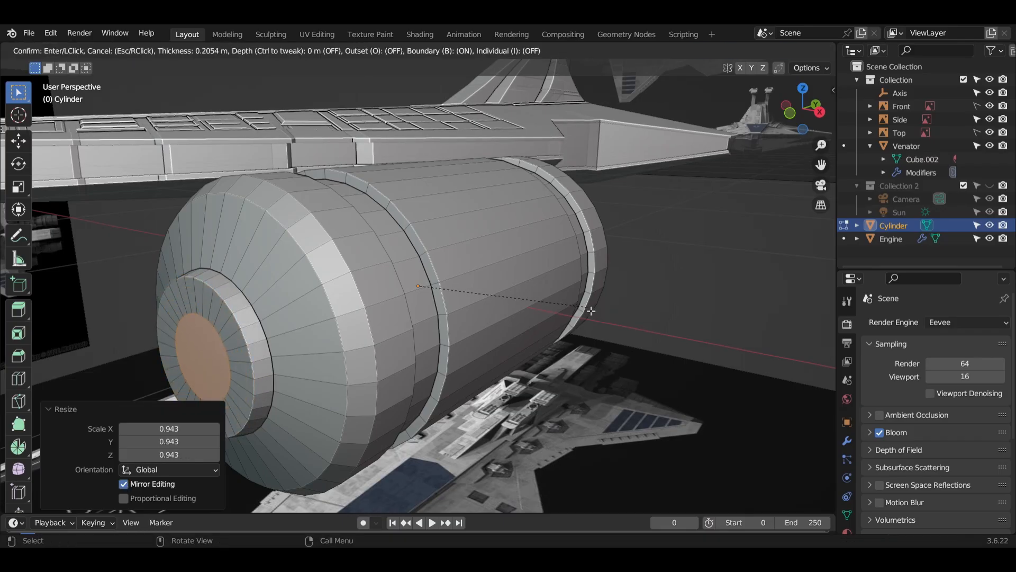
pyautogui.click(590, 318)
pyautogui.press('e')
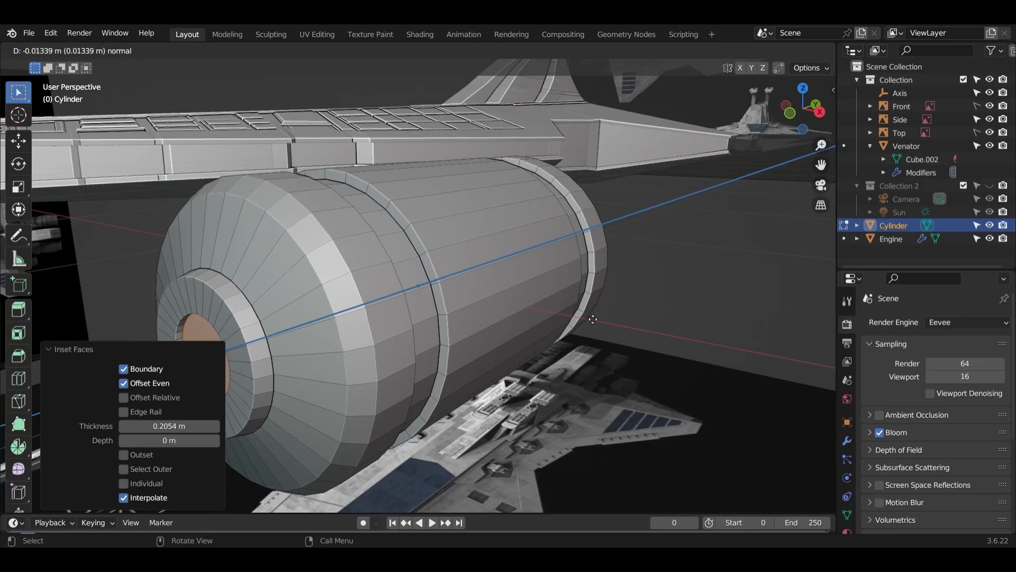
pyautogui.click(593, 319)
pyautogui.moveTo(593, 319); pyautogui.dragTo(641, 325, button='middle')
pyautogui.press('s')
pyautogui.click(608, 318)
# - Inset the smaller hub's face about 0.148 m, extrude it inward as a central hole, and clear the selection
pyautogui.press('i')
pyautogui.click(595, 318)
pyautogui.press('e')
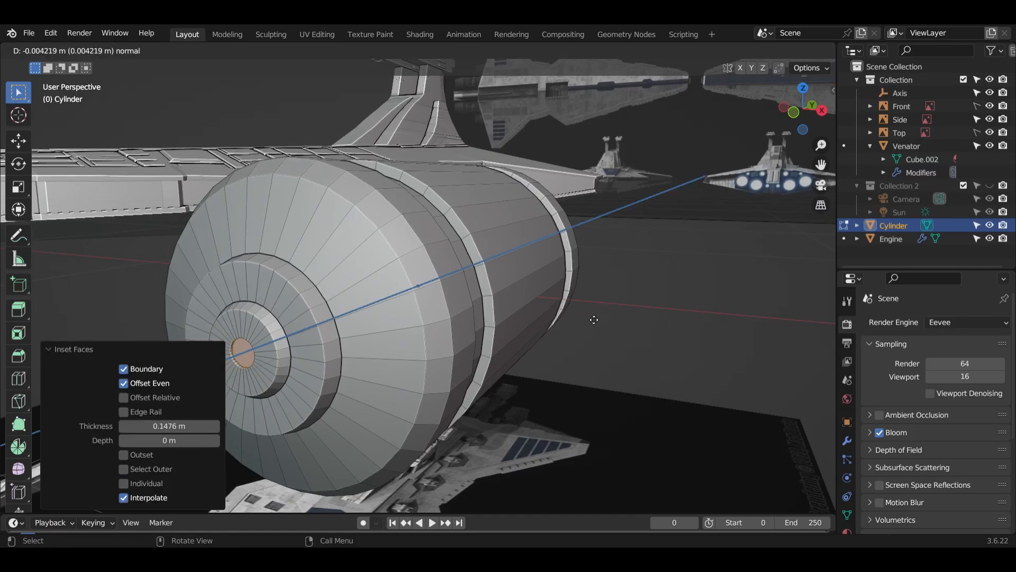
pyautogui.click(590, 318)
pyautogui.moveTo(591, 317); pyautogui.dragTo(651, 317, button='middle')
pyautogui.scroll(1, 652, 317)
pyautogui.click(650, 337)
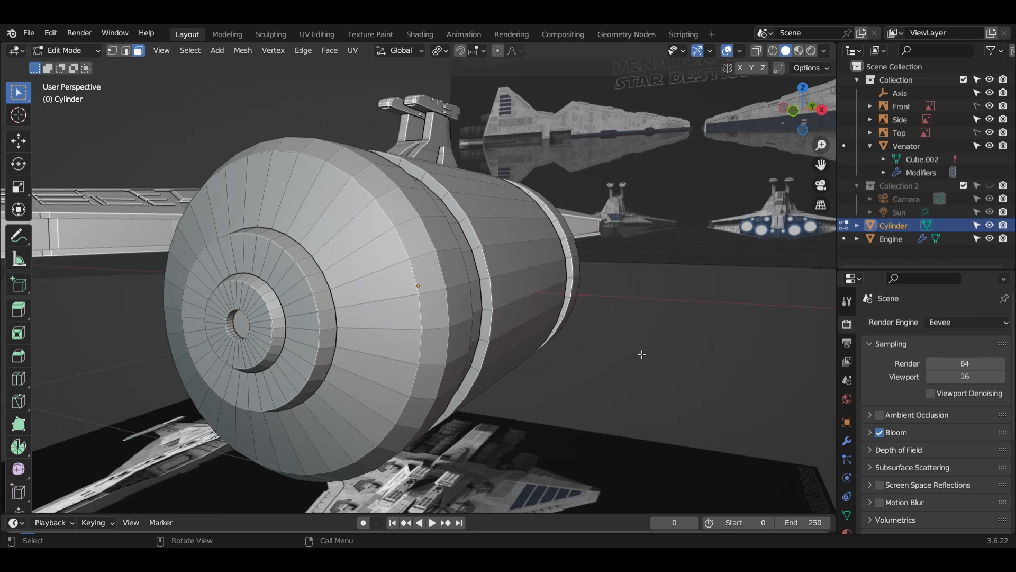
# - Select alternating pairs of faces all around the sloped ring of the near end cap
pyautogui.click(361, 267)
pyautogui.keyDown('shift'); pyautogui.click(374, 365); pyautogui.keyUp('shift')
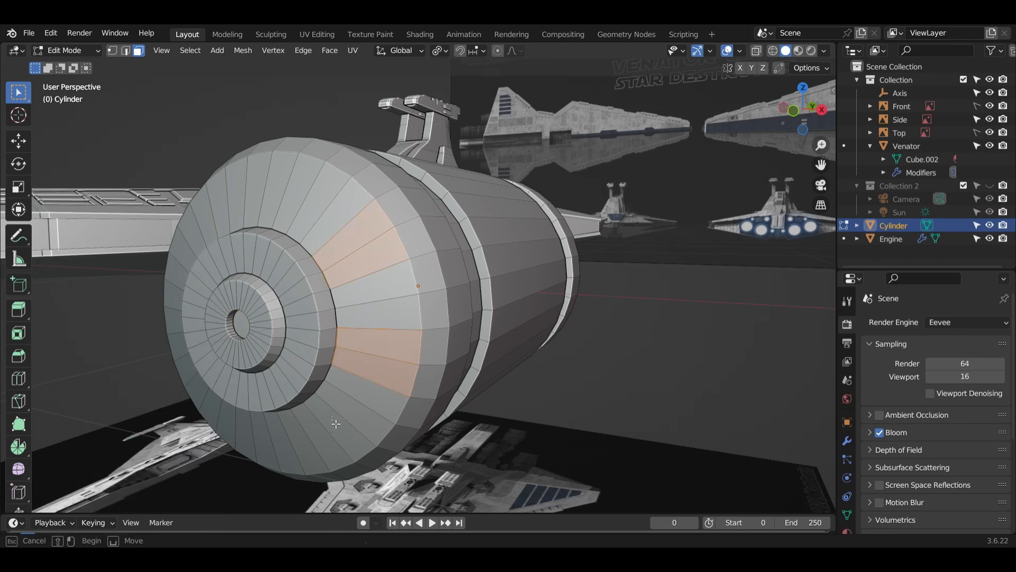
pyautogui.keyDown('shift'); pyautogui.click(346, 418); pyautogui.keyUp('shift')
pyautogui.moveTo(352, 410); pyautogui.dragTo(393, 393, button='middle')
pyautogui.keyDown('shift'); pyautogui.moveTo(392, 393); pyautogui.dragTo(409, 398); pyautogui.keyUp('shift')
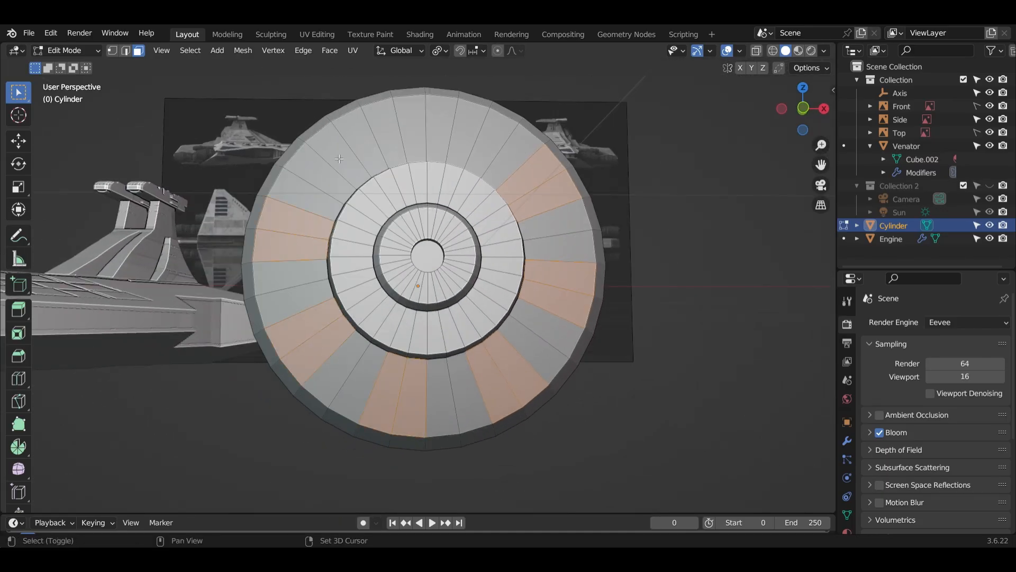
# - Try insetting the selected face pairs about 0.019 m and extruding them about -0.025 m along their normals, and undo it
pyautogui.moveTo(449, 123); pyautogui.dragTo(541, 262, button='middle')
pyautogui.press('i')
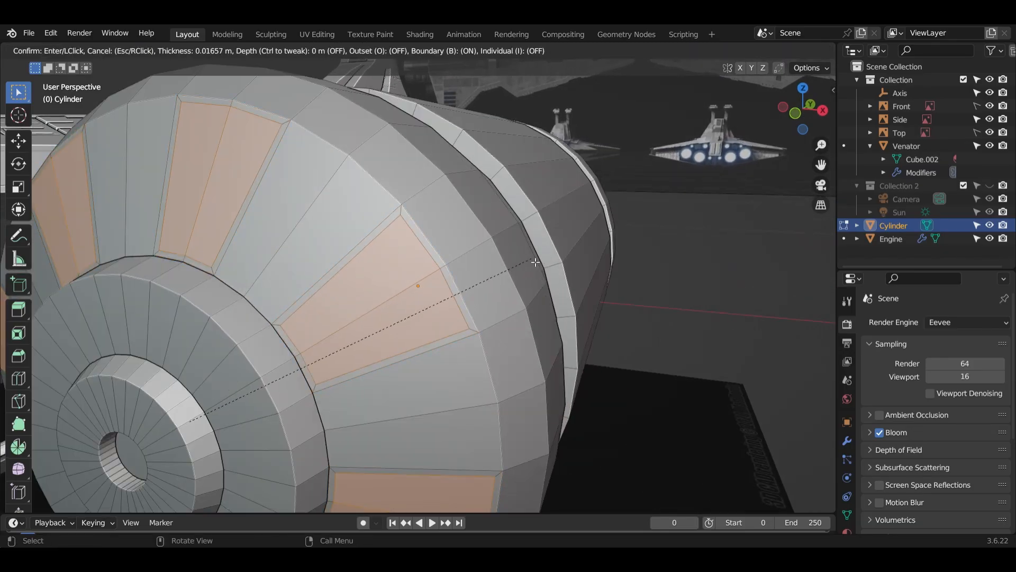
pyautogui.click(533, 272)
pyautogui.press('e')
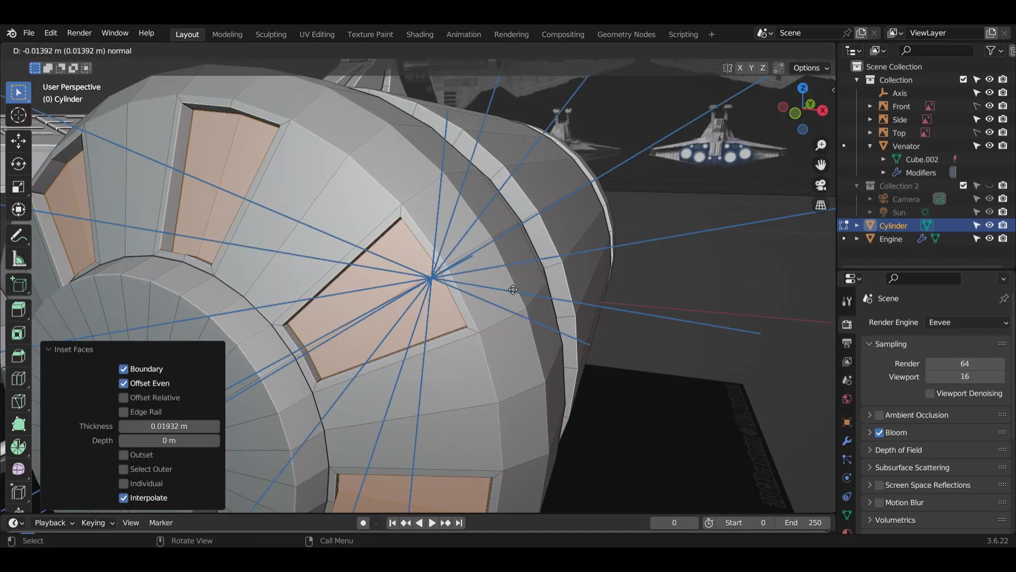
pyautogui.click(521, 287)
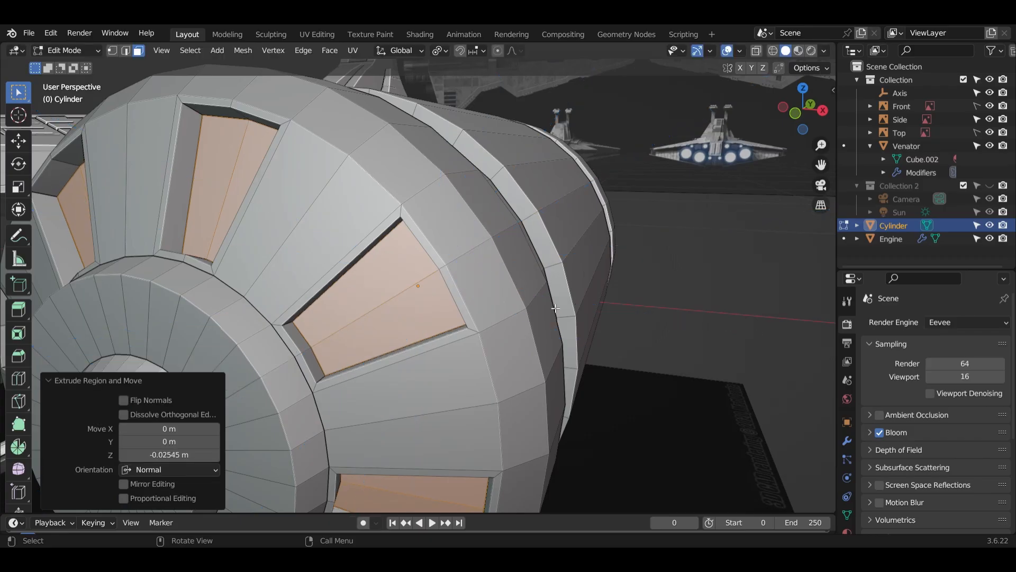
pyautogui.scroll(-7, 529, 291)
pyautogui.moveTo(617, 323); pyautogui.dragTo(554, 317, button='middle')
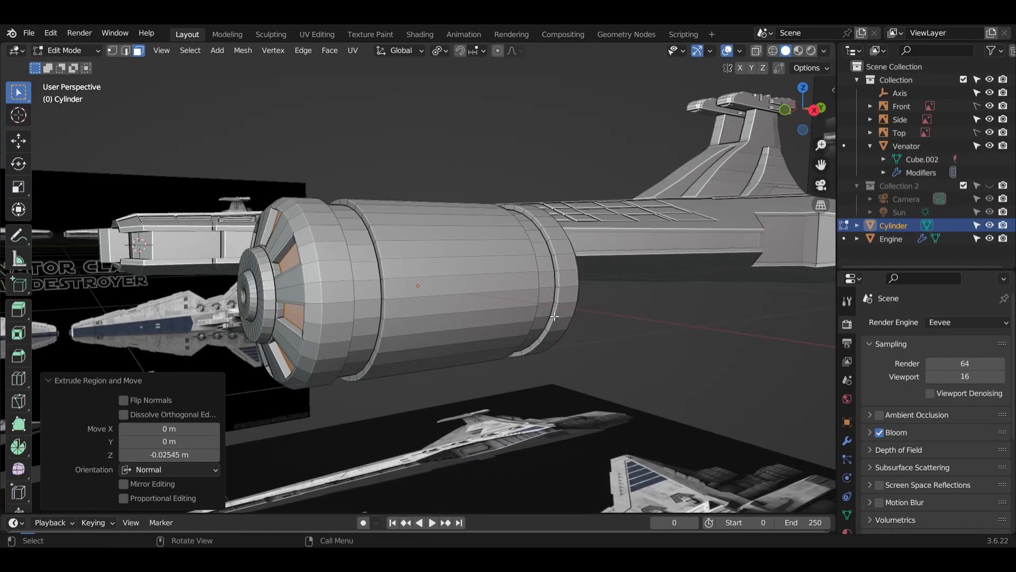
pyautogui.hotkey('ctrl', 'z')
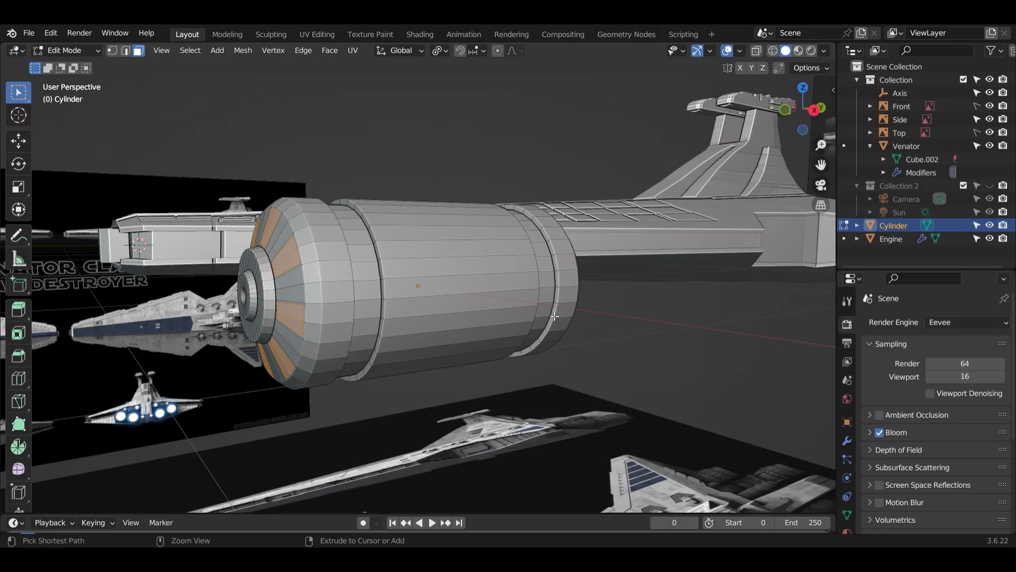
pyautogui.moveTo(580, 303); pyautogui.dragTo(523, 300, button='middle')
pyautogui.press('b')
pyautogui.moveTo(522, 300); pyautogui.dragTo(524, 303)
pyautogui.moveTo(524, 302); pyautogui.dragTo(745, 305, button='middle')
pyautogui.hotkey('ctrl', 'z')
# - Add alternating pairs of faces around the sloped ring of the opposite end cap to the selection
pyautogui.keyDown('alt'); pyautogui.keyDown('shift'); pyautogui.click(742, 288); pyautogui.keyUp('shift'); pyautogui.keyUp('alt')
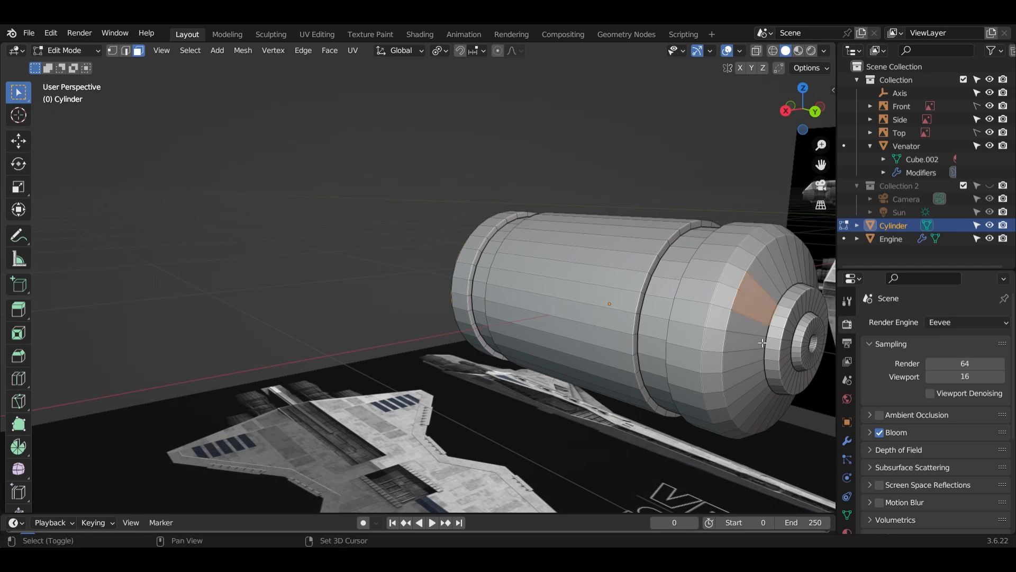
pyautogui.keyDown('alt'); pyautogui.keyDown('shift'); pyautogui.click(747, 364); pyautogui.keyUp('shift'); pyautogui.keyUp('alt')
pyautogui.moveTo(747, 365); pyautogui.dragTo(533, 338, button='middle')
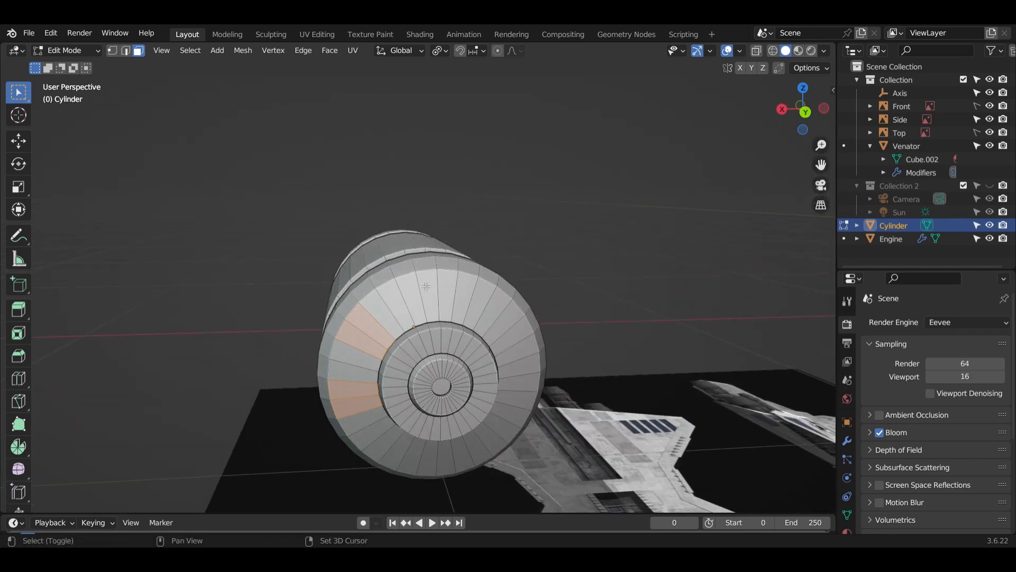
pyautogui.keyDown('alt'); pyautogui.keyDown('shift'); pyautogui.click(506, 314); pyautogui.keyUp('shift'); pyautogui.keyUp('alt')
pyautogui.keyDown('alt'); pyautogui.keyDown('shift'); pyautogui.click(520, 354); pyautogui.keyUp('shift'); pyautogui.keyUp('alt')
pyautogui.moveTo(520, 354); pyautogui.dragTo(434, 324, button='middle')
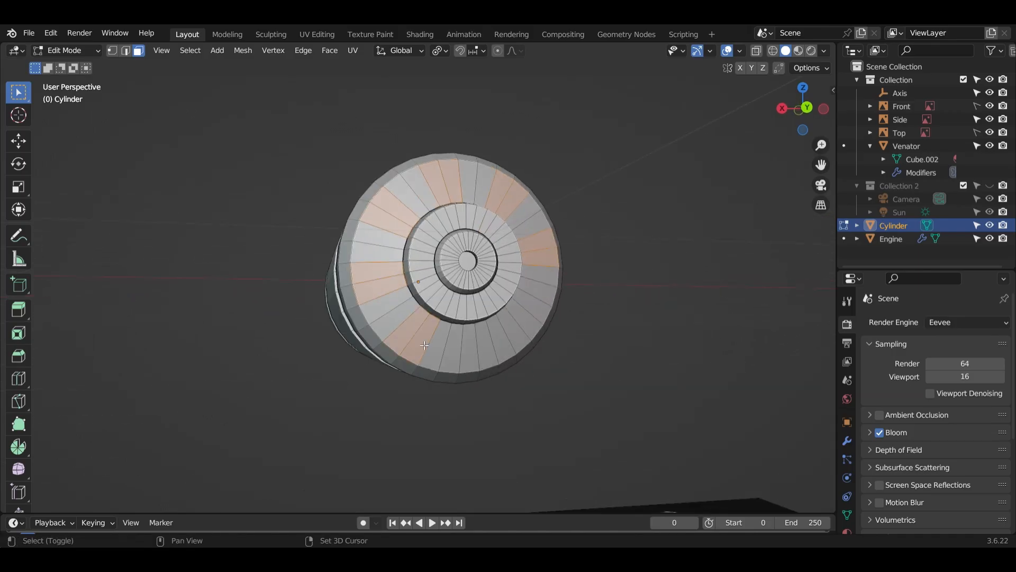
pyautogui.keyDown('alt'); pyautogui.keyDown('shift'); pyautogui.click(514, 346); pyautogui.keyUp('shift'); pyautogui.keyUp('alt')
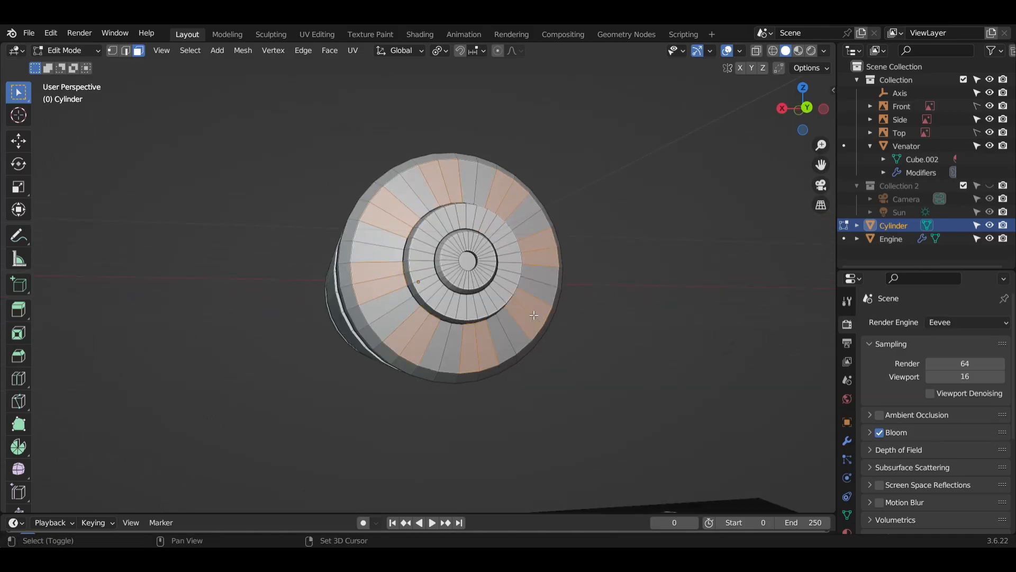
# - Inset the selected cap face pairs about 0.034 m and extrude them inward along their normals to form recessed slots
pyautogui.moveTo(534, 315); pyautogui.dragTo(559, 335, button='middle')
pyautogui.scroll(3, 559, 335)
pyautogui.press('i')
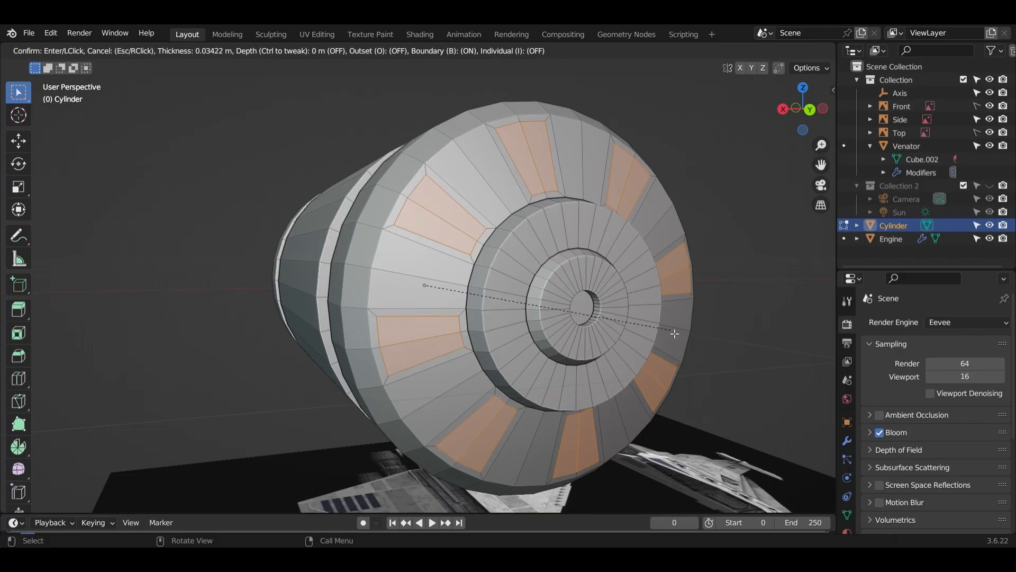
pyautogui.click(675, 334)
pyautogui.hotkey('alt', 'e')
pyautogui.click(688, 358)
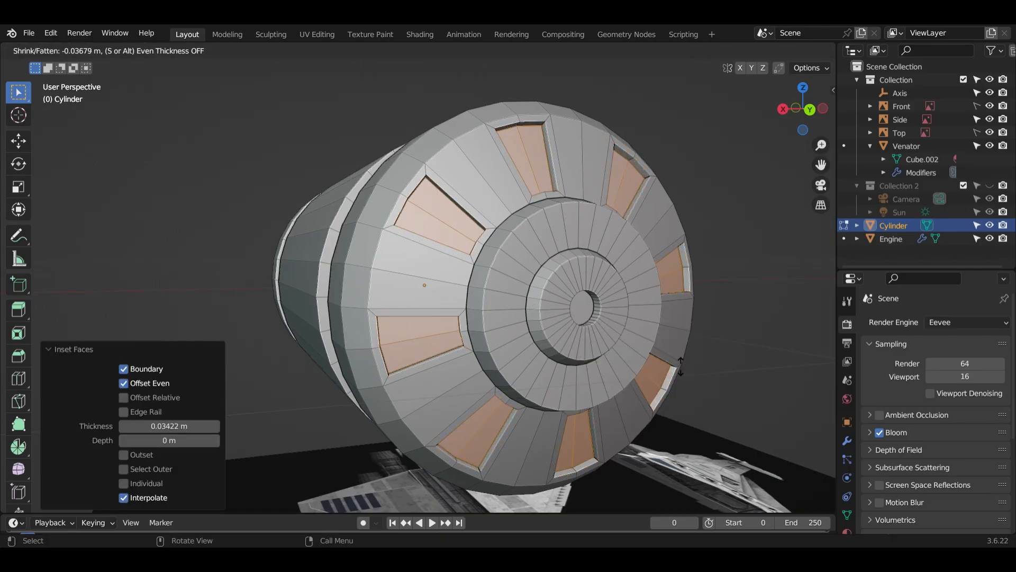
pyautogui.click(665, 382)
# - Select two neighbouring long faces on the side of the cylinder's middle section and inset them about 0.035 m
pyautogui.scroll(-3, 665, 383)
pyautogui.moveTo(665, 382); pyautogui.dragTo(594, 349, button='middle')
pyautogui.scroll(3, 589, 344)
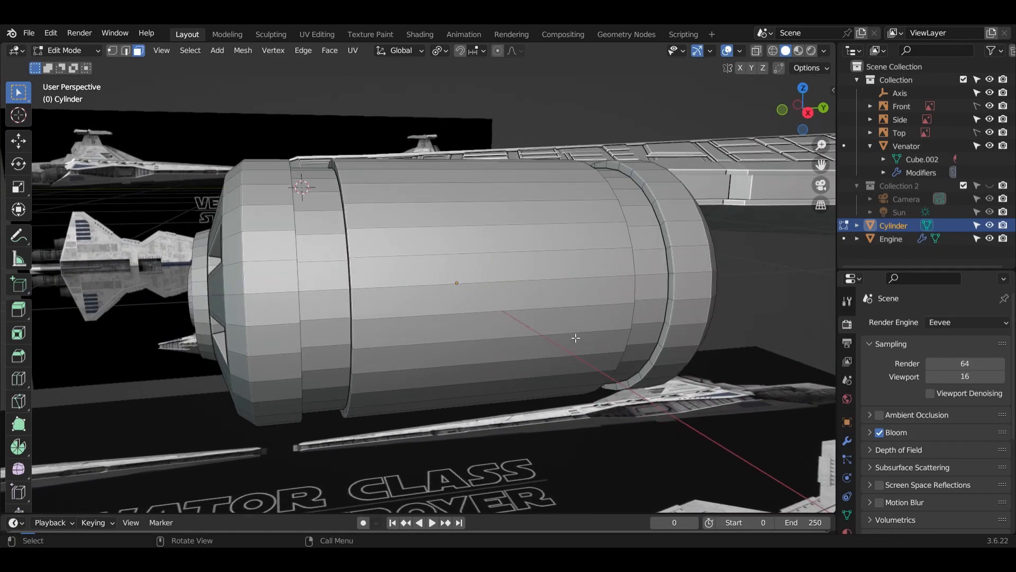
pyautogui.keyDown('alt'); pyautogui.click(451, 344); pyautogui.keyUp('alt')
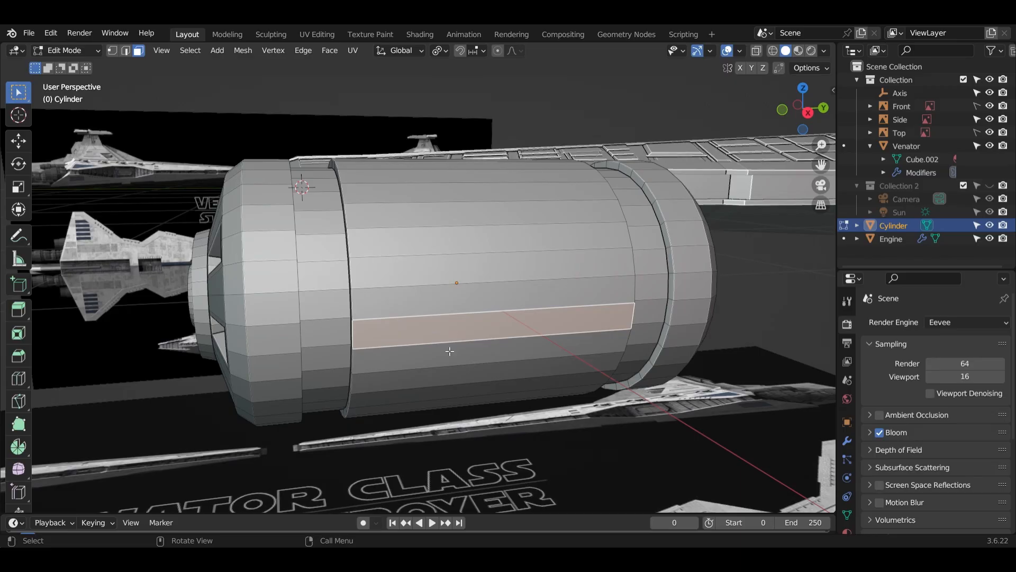
pyautogui.keyDown('alt'); pyautogui.keyDown('shift'); pyautogui.click(449, 354); pyautogui.keyUp('shift'); pyautogui.keyUp('alt')
pyautogui.moveTo(450, 355); pyautogui.dragTo(666, 346, button='middle')
pyautogui.press('i')
pyautogui.click(662, 344)
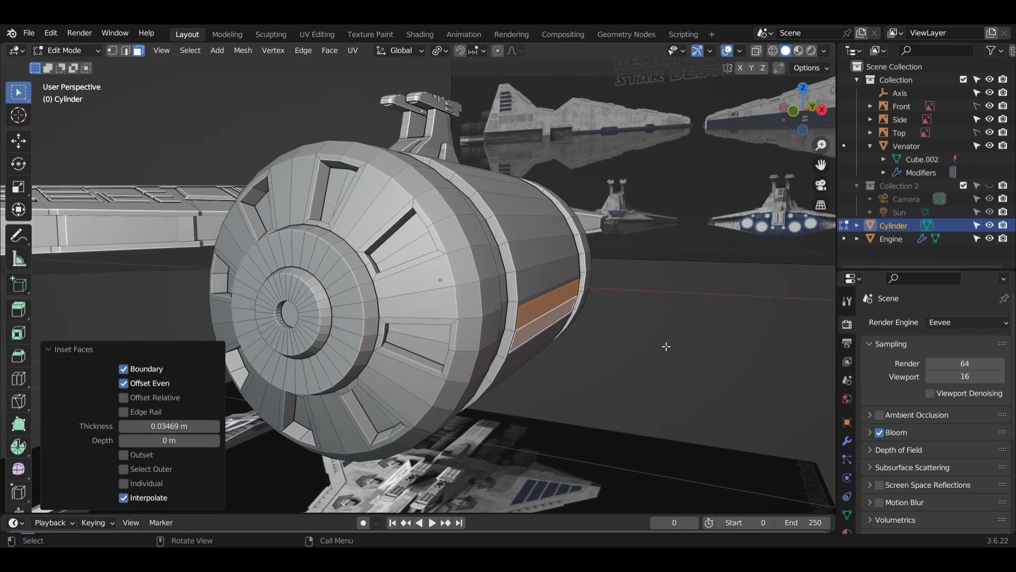
# - Extrude the inset side faces about 0.081 m along X and flatten their outer end by scaling X to 0
pyautogui.press('e')
pyautogui.press('x')
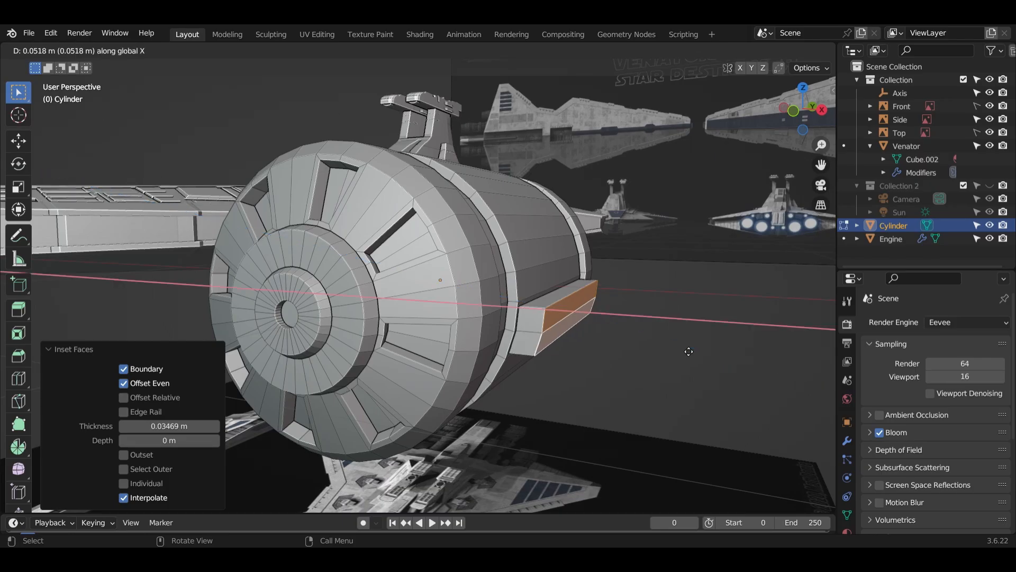
pyautogui.click(701, 348)
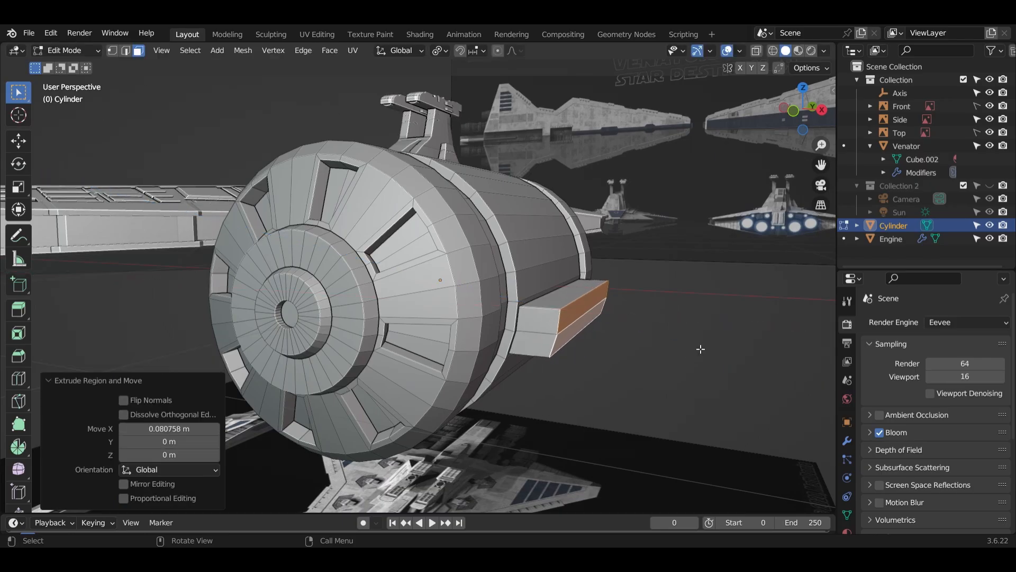
pyautogui.press('s')
pyautogui.press('x')
pyautogui.press('0')
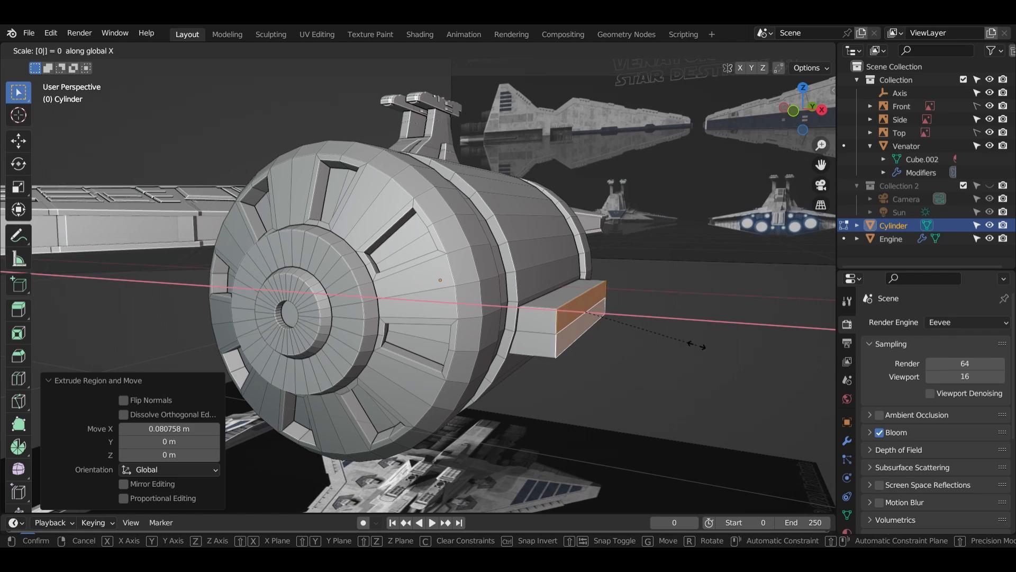
pyautogui.press('Return')
# - Scale the side block's outer faces narrower along Y to taper both ends, and clear the selection
pyautogui.scroll(-1, 693, 291)
pyautogui.scroll(-2, 692, 290)
pyautogui.moveTo(692, 290); pyautogui.dragTo(652, 368, button='middle')
pyautogui.scroll(3, 508, 331)
pyautogui.press('s')
pyautogui.press('y')
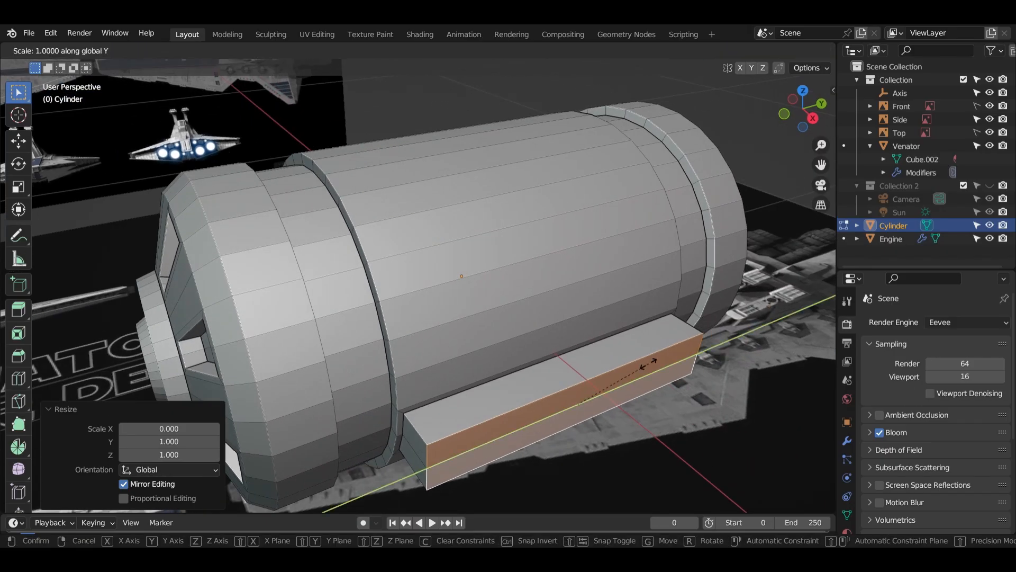
pyautogui.click(638, 367)
pyautogui.click(734, 415)
# - Add four evenly spaced loop cuts around the cylinder's middle section, through the side block
pyautogui.moveTo(733, 416); pyautogui.dragTo(547, 303, button='middle')
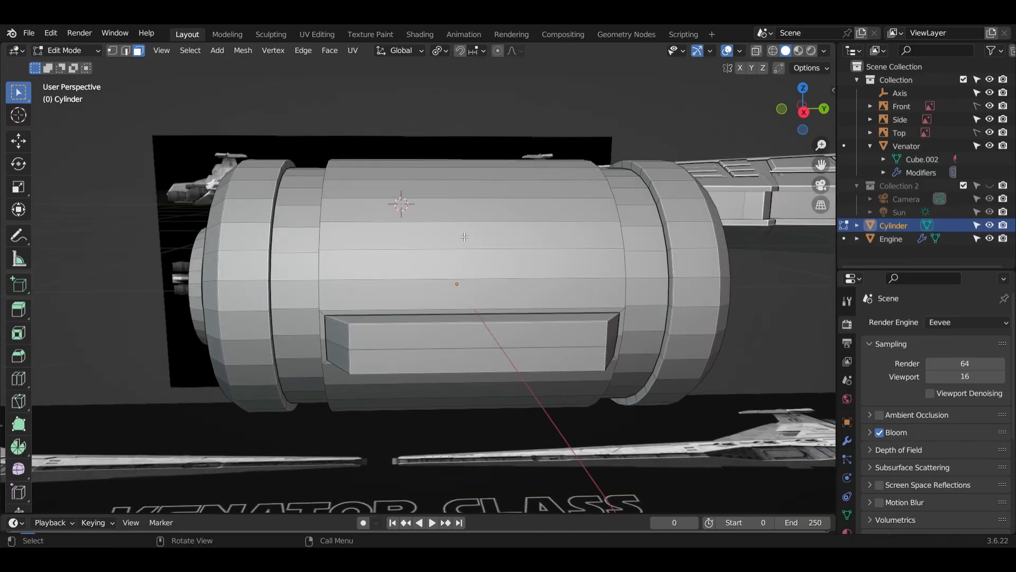
pyautogui.hotkey('ctrl', 'r')
pyautogui.scroll(1, 464, 237)
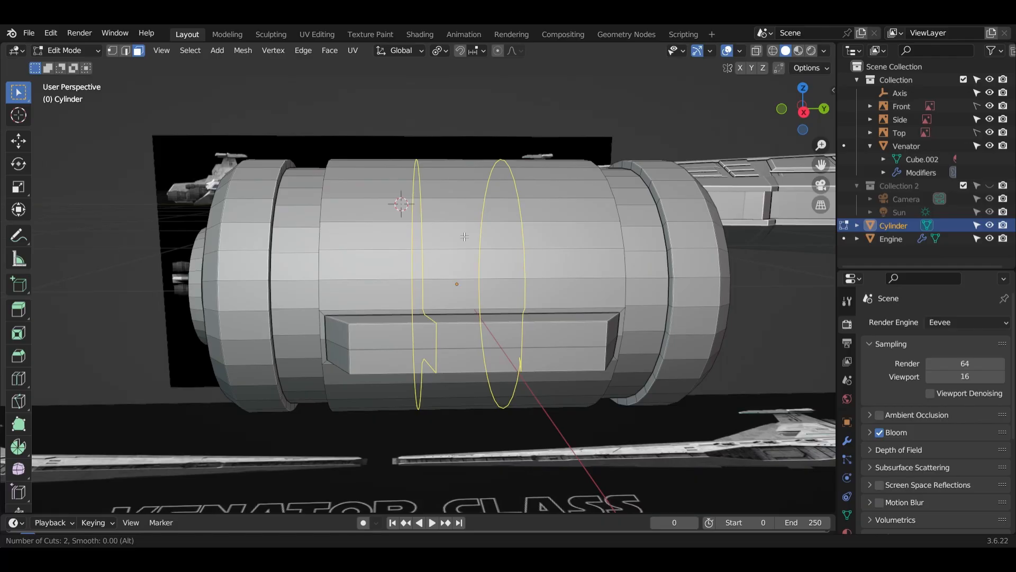
pyautogui.click(465, 237)
pyautogui.rightClick(459, 227)
# - Select the full row of five faces on the middle section, one row above the faces bordering the side block
pyautogui.moveTo(497, 259); pyautogui.dragTo(625, 343, button='middle')
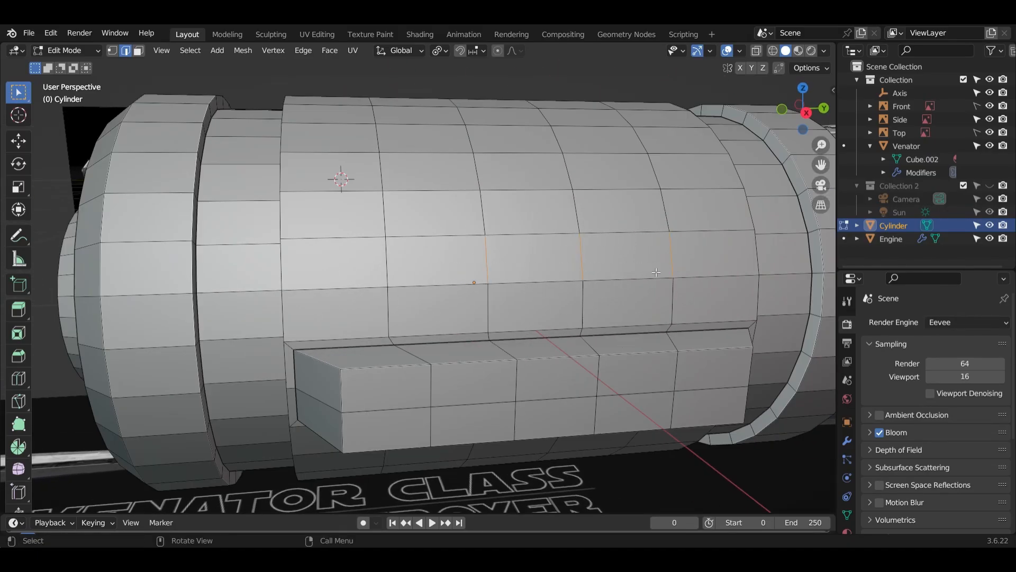
pyautogui.press('3')
pyautogui.press('b')
pyautogui.moveTo(428, 256); pyautogui.dragTo(531, 257)
pyautogui.moveTo(644, 258); pyautogui.dragTo(644, 258)
pyautogui.moveTo(625, 265); pyautogui.dragTo(355, 235, button='middle')
pyautogui.scroll(2, 640, 304)
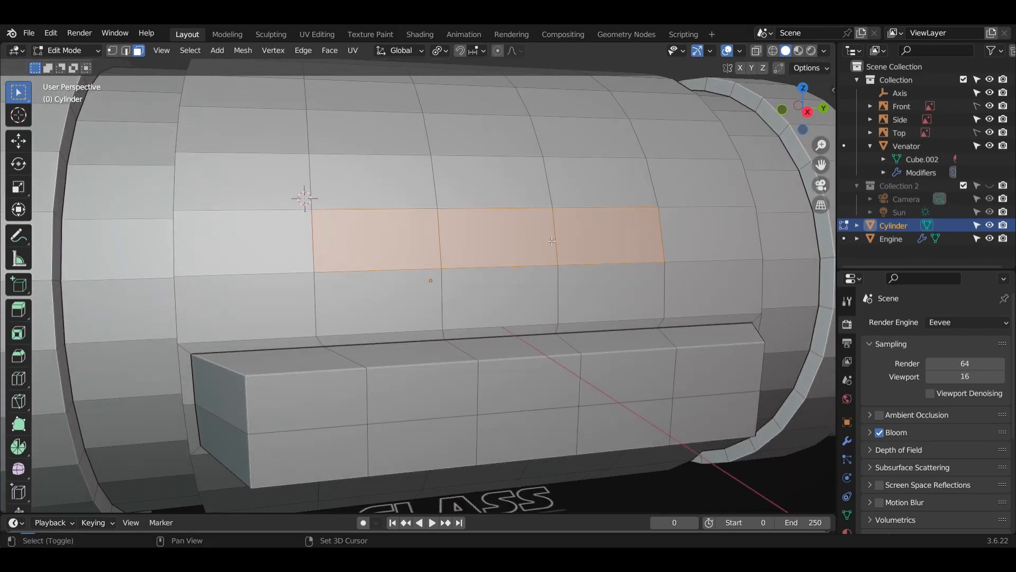
pyautogui.keyDown('shift'); pyautogui.click(677, 244); pyautogui.keyUp('shift')
pyautogui.keyDown('shift'); pyautogui.click(274, 242); pyautogui.keyUp('shift')
# - Inset the five-face row about 0.045 m and scale it to about 0.887 along Y
pyautogui.moveTo(275, 242); pyautogui.dragTo(699, 320, button='middle')
pyautogui.press('i')
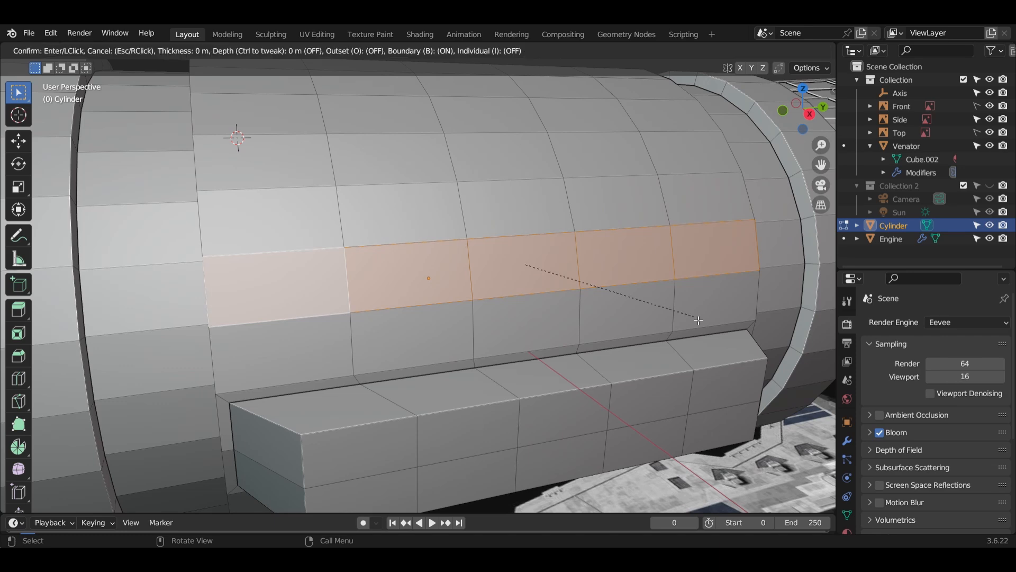
pyautogui.click(709, 313)
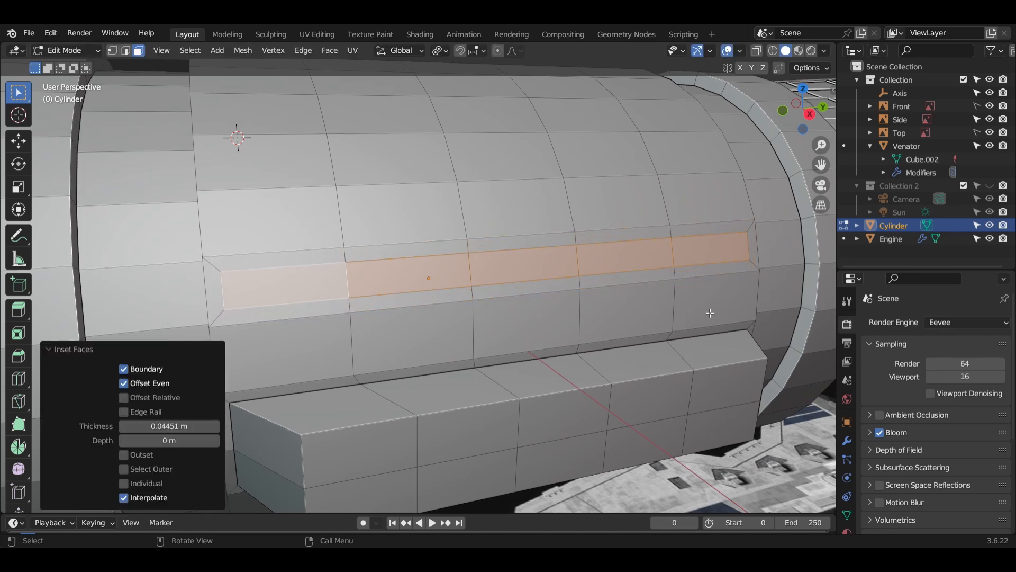
pyautogui.press('s')
pyautogui.press('y')
pyautogui.click(680, 306)
# - Extrude the inset strip inward about -0.017 m along its normal to form a long recessed slot
pyautogui.moveTo(681, 306); pyautogui.dragTo(740, 334, button='middle')
pyautogui.press('e')
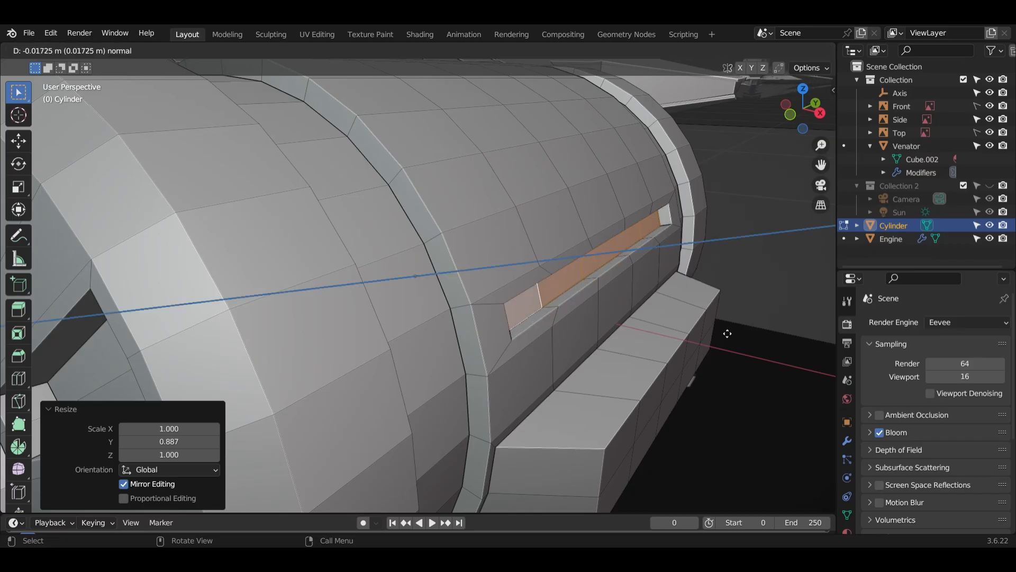
pyautogui.click(729, 334)
pyautogui.moveTo(731, 333); pyautogui.dragTo(656, 292, button='middle')
pyautogui.scroll(-3, 741, 331)
pyautogui.click(729, 335)
pyautogui.scroll(3, 714, 328)
pyautogui.scroll(-4, 661, 312)
# - Add two centred loop cuts around each of the narrow bands beside the two end caps
pyautogui.moveTo(288, 268); pyautogui.dragTo(247, 265, button='middle')
pyautogui.hotkey('ctrl', 'r')
pyautogui.scroll(1, 247, 265)
pyautogui.click(245, 262)
pyautogui.rightClick(244, 260)
pyautogui.moveTo(639, 292); pyautogui.dragTo(362, 219, button='middle')
pyautogui.hotkey('ctrl', 'r')
pyautogui.click(641, 269)
pyautogui.rightClick(640, 269)
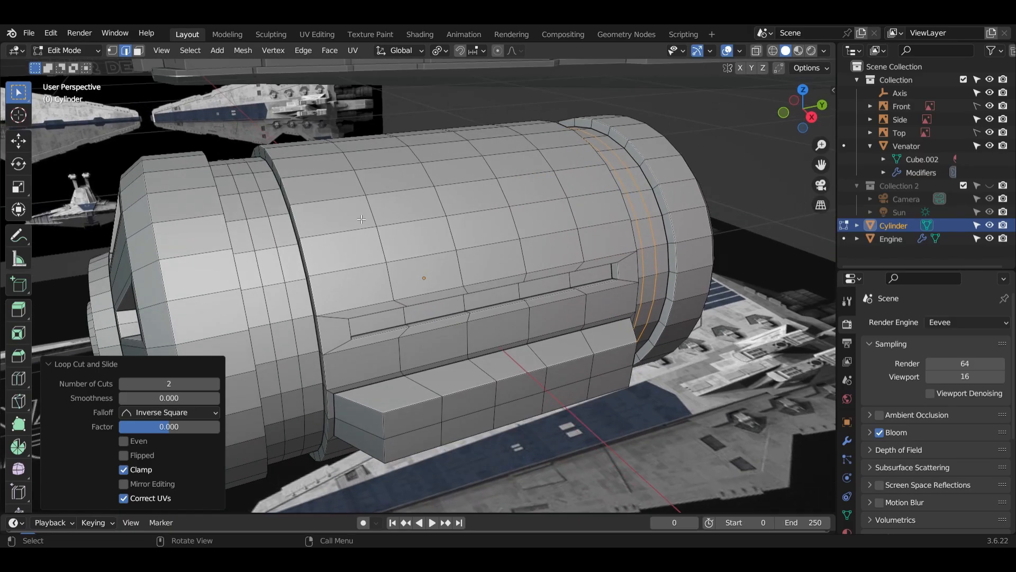
# - Select the six vertices of two stacked central faces on each narrow end band, above the slot
pyautogui.click(112, 50)
pyautogui.scroll(3, 302, 319)
pyautogui.keyDown('shift'); pyautogui.moveTo(318, 275); pyautogui.dragTo(376, 295, button='middle'); pyautogui.keyUp('shift')
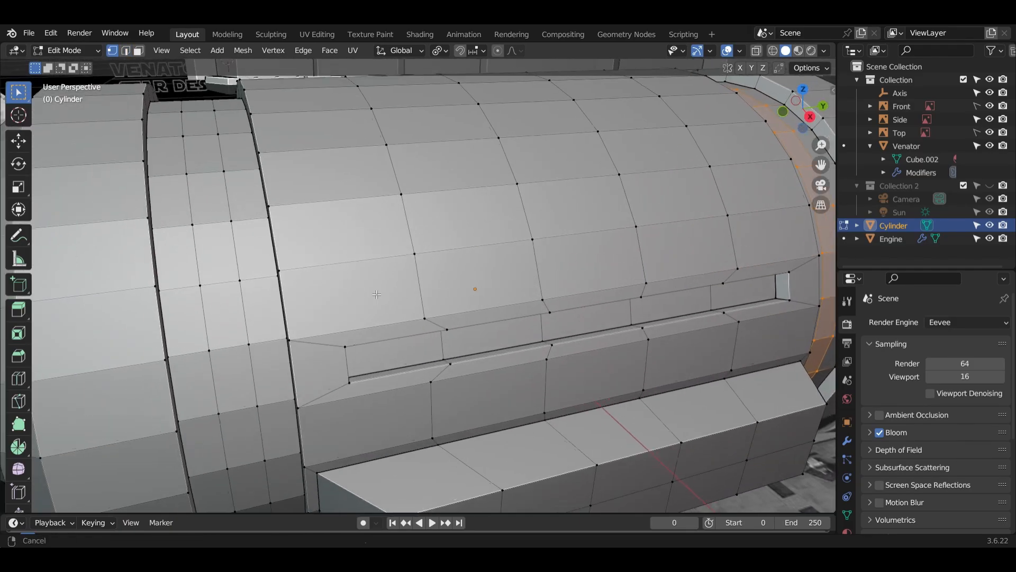
pyautogui.click(190, 251)
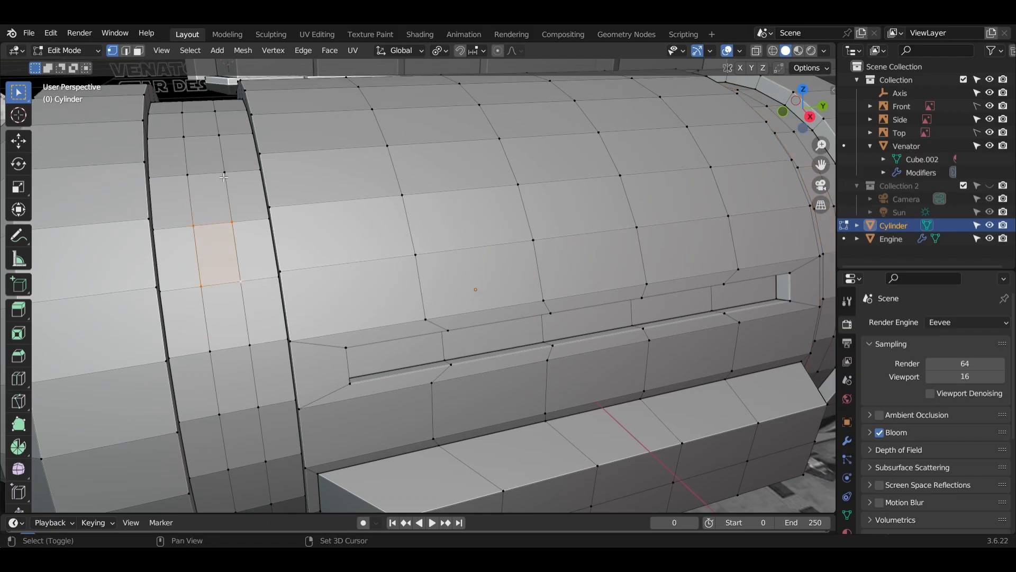
pyautogui.moveTo(331, 265); pyautogui.dragTo(331, 271, button='middle')
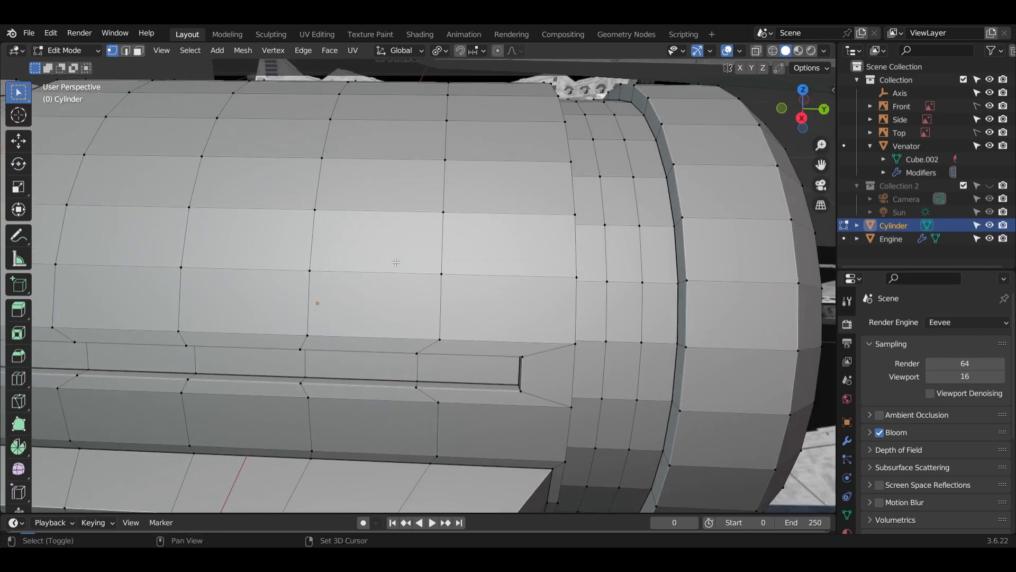
pyautogui.moveTo(599, 274); pyautogui.dragTo(647, 288)
pyautogui.keyDown('shift'); pyautogui.moveTo(594, 170); pyautogui.dragTo(641, 187); pyautogui.keyUp('shift')
pyautogui.keyDown('shift'); pyautogui.moveTo(550, 248); pyautogui.dragTo(641, 249, button='middle'); pyautogui.keyUp('shift')
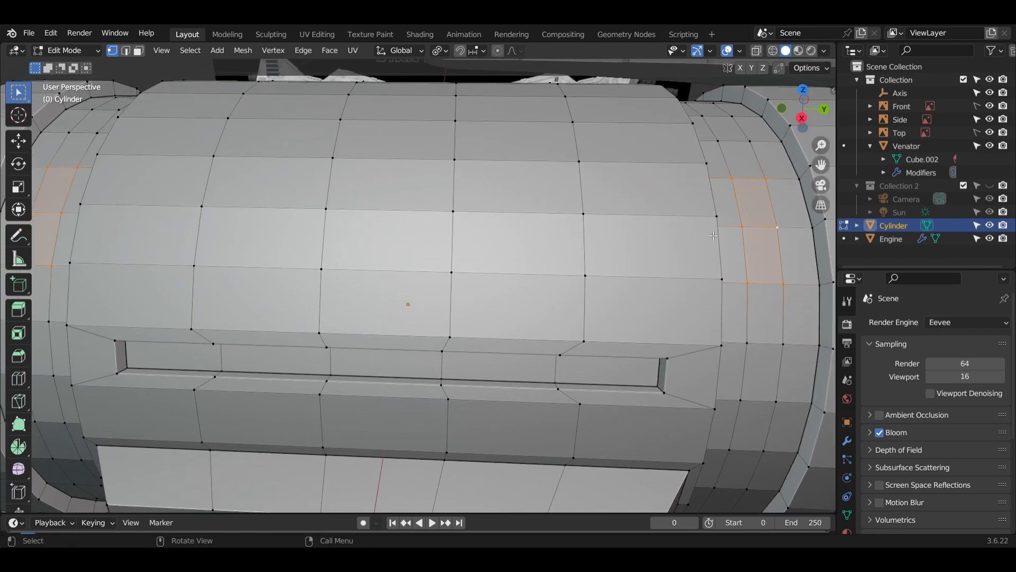
# - Reshape the two selected vertex groups into regular hexagons with Circle, using the Best fit method
pyautogui.rightClick(641, 248)
pyautogui.moveTo(754, 202)
pyautogui.click(819, 222)
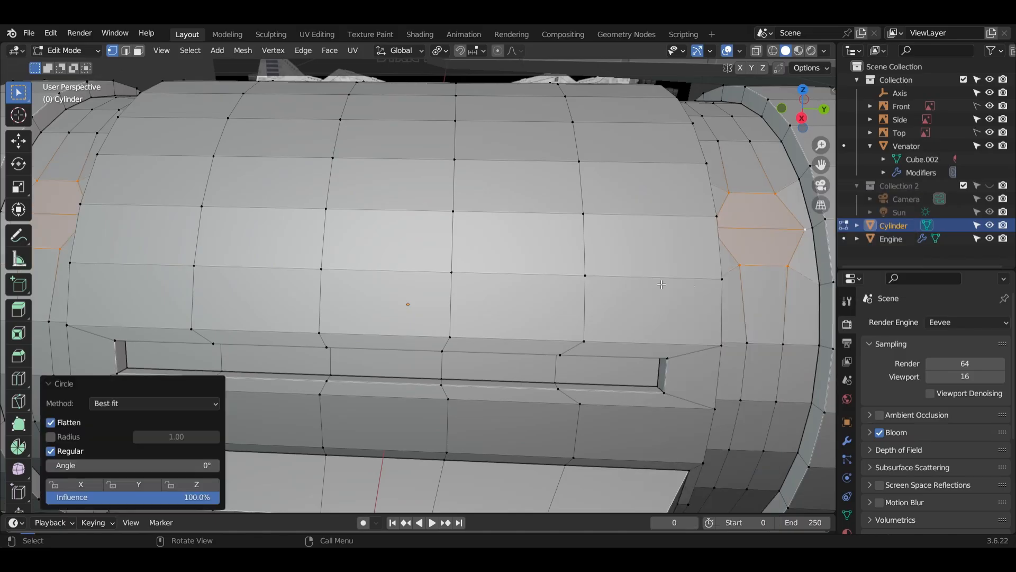
# - Extrude both hexagonal faces outward about 0.092 m along their normals
pyautogui.scroll(-3, 489, 245)
pyautogui.moveTo(468, 248); pyautogui.dragTo(579, 242, button='middle')
pyautogui.scroll(3, 572, 234)
pyautogui.scroll(-4, 571, 234)
pyautogui.scroll(3, 579, 242)
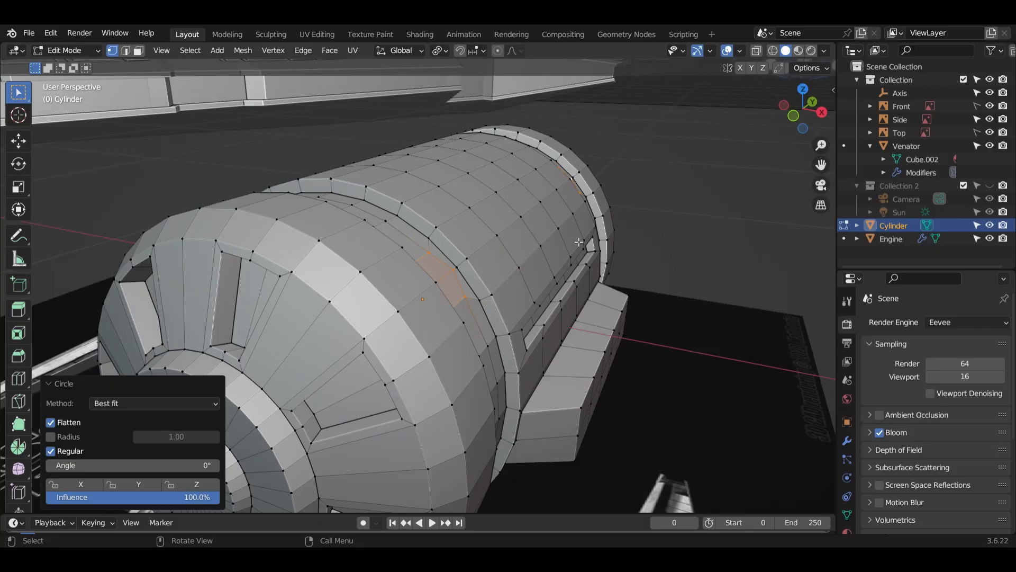
pyautogui.press('g')
pyautogui.press('z')
pyautogui.press('z')
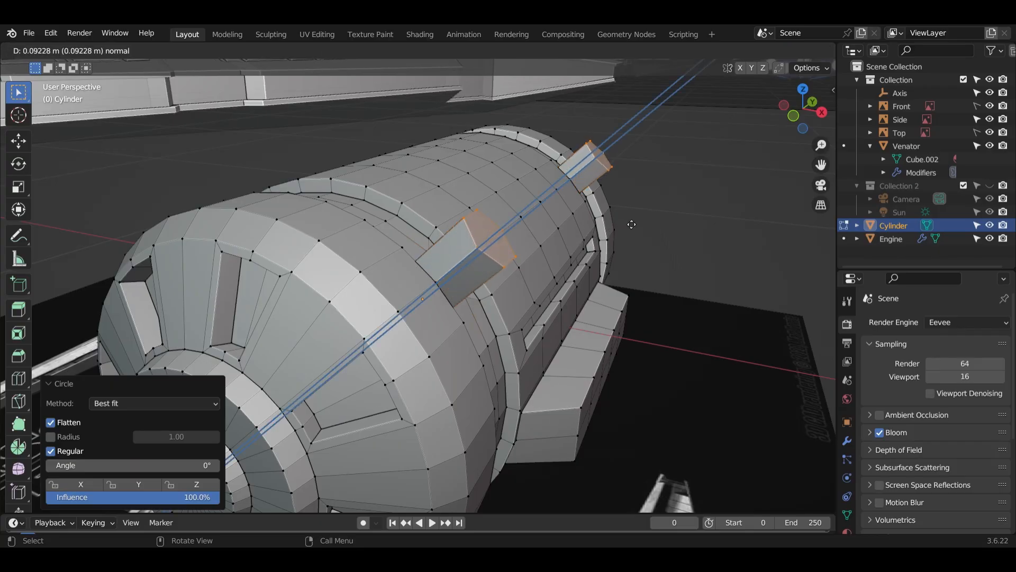
pyautogui.click(631, 224)
# - Inset the ends of both hexagonal posts about 0.054 m and extrude them about 0.143 m along their normals
pyautogui.scroll(-3, 632, 224)
pyautogui.moveTo(632, 225); pyautogui.dragTo(650, 275, button='middle')
pyautogui.scroll(4, 643, 277)
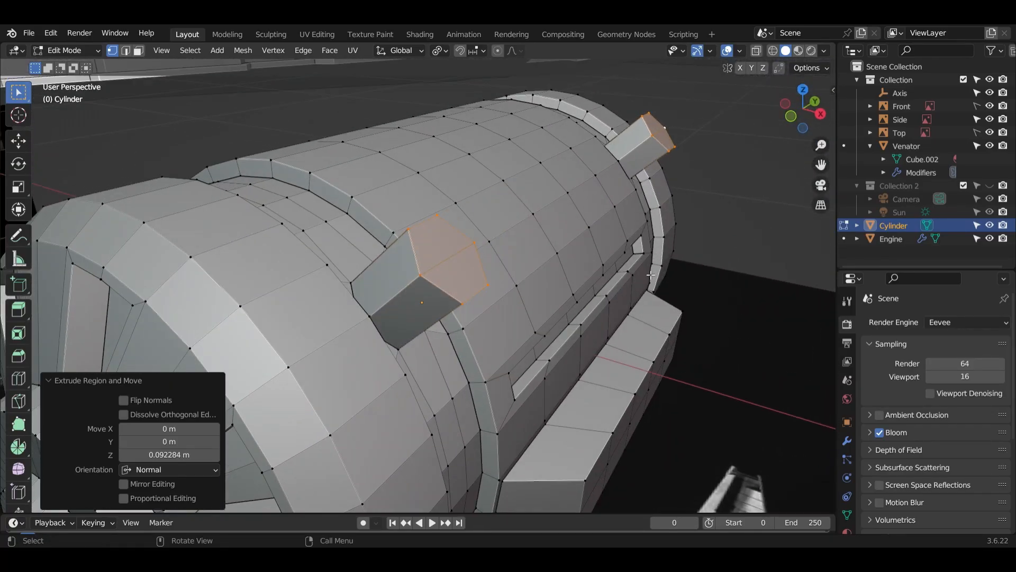
pyautogui.press('i')
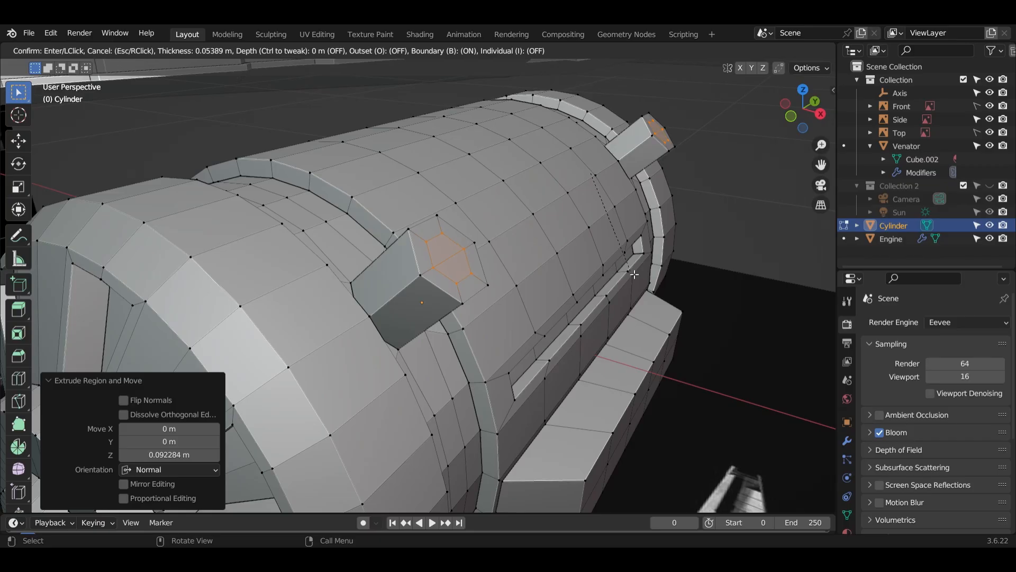
pyautogui.click(572, 279)
pyautogui.moveTo(572, 279); pyautogui.dragTo(605, 270, button='middle')
pyautogui.press('e')
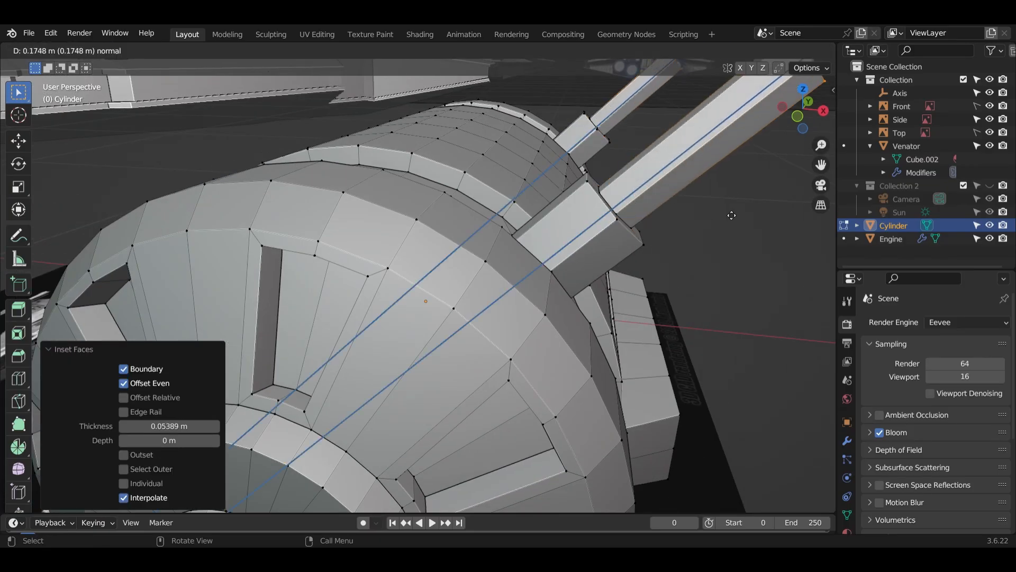
pyautogui.click(707, 227)
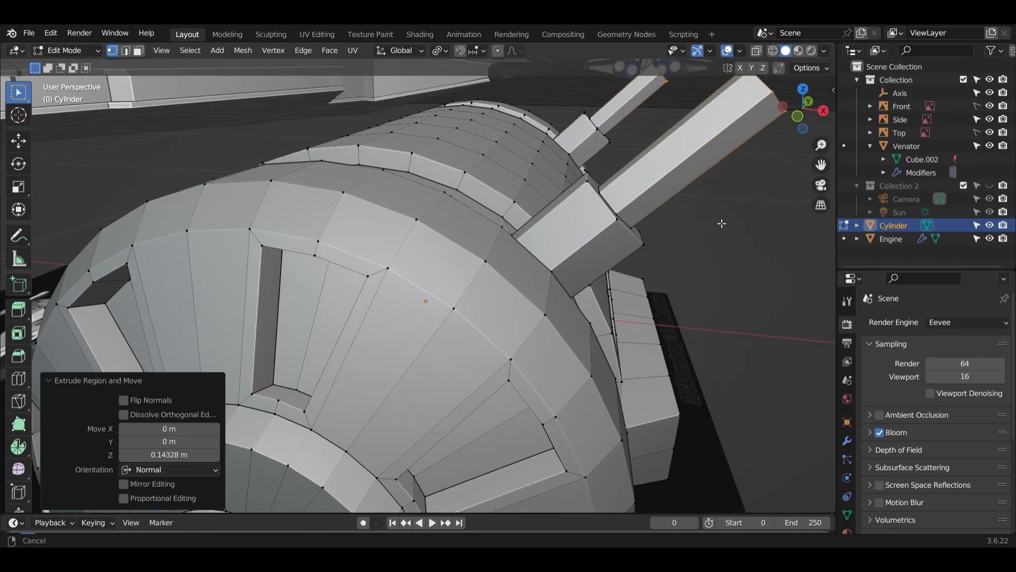
# - Widen the ends of both thin posts by a scale of 1.272 and extrude them about 0.111 m along their normals
pyautogui.moveTo(722, 220); pyautogui.dragTo(592, 267, button='middle')
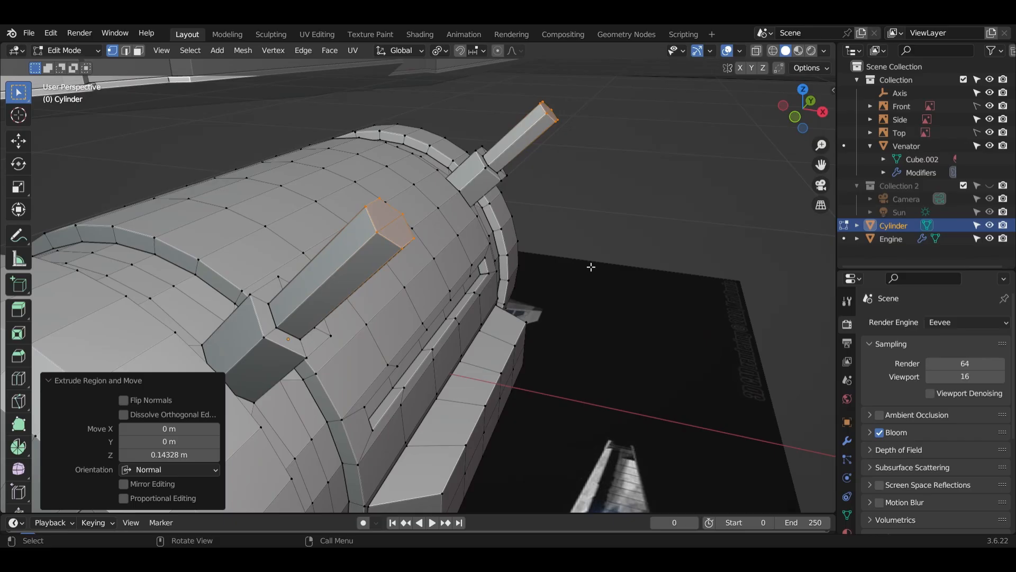
pyautogui.press('s')
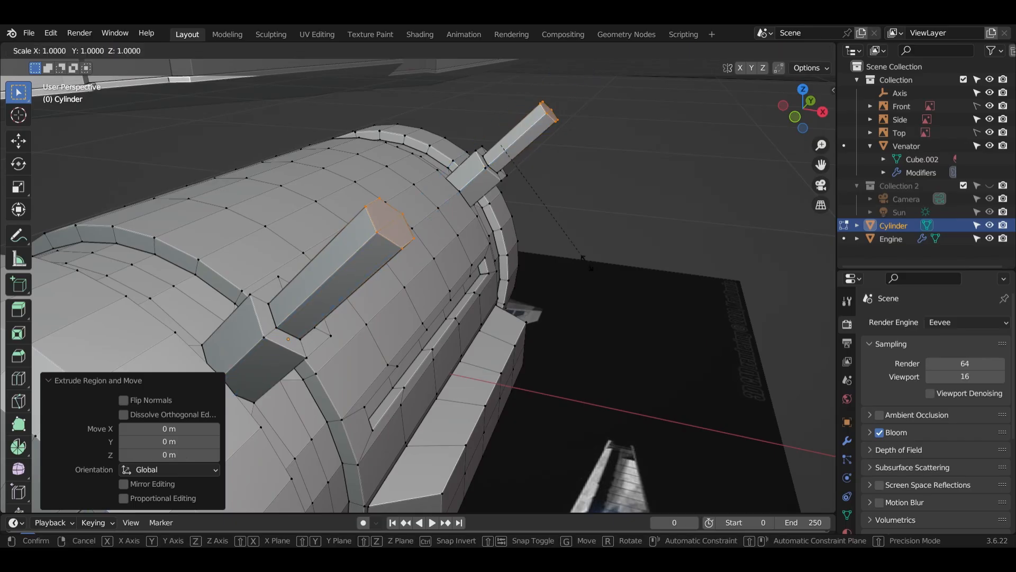
pyautogui.click(658, 253)
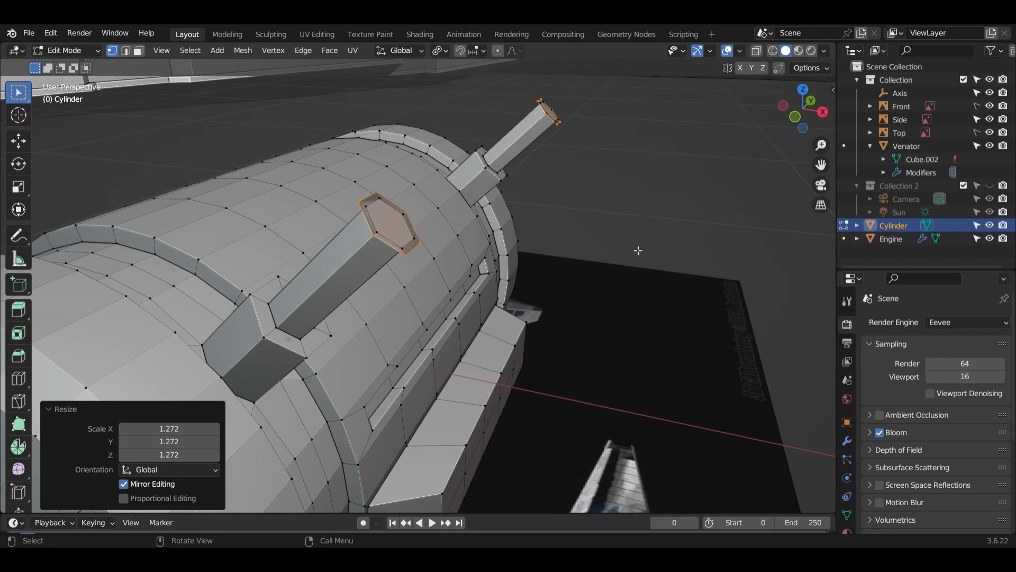
pyautogui.press('e')
pyautogui.click(716, 211)
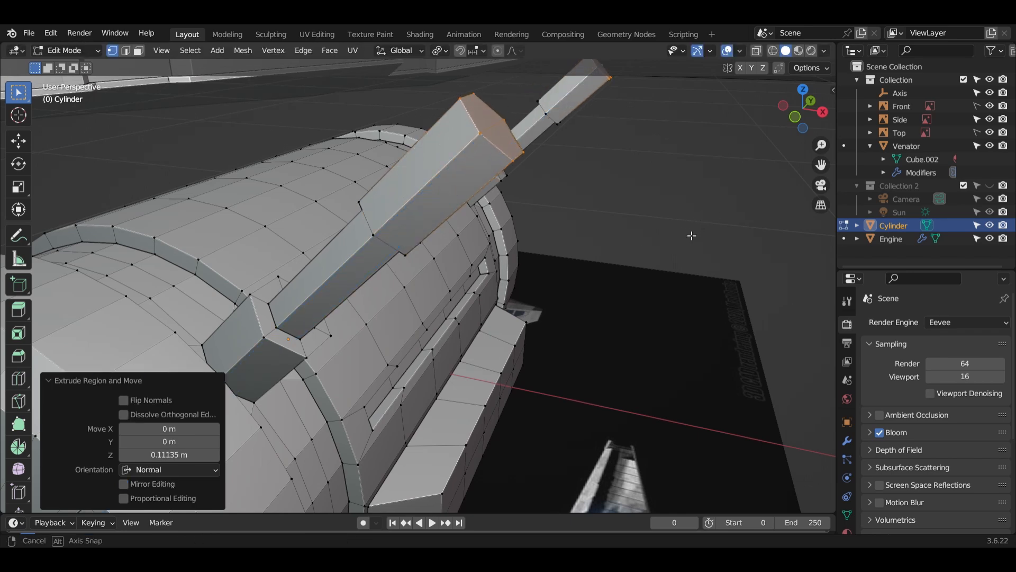
# - Inset the post tips about 0.033 m and extrude them inward about -0.086 m along their normals to hollow them
pyautogui.moveTo(715, 210); pyautogui.dragTo(677, 245, button='middle')
pyautogui.press('i')
pyautogui.click(665, 247)
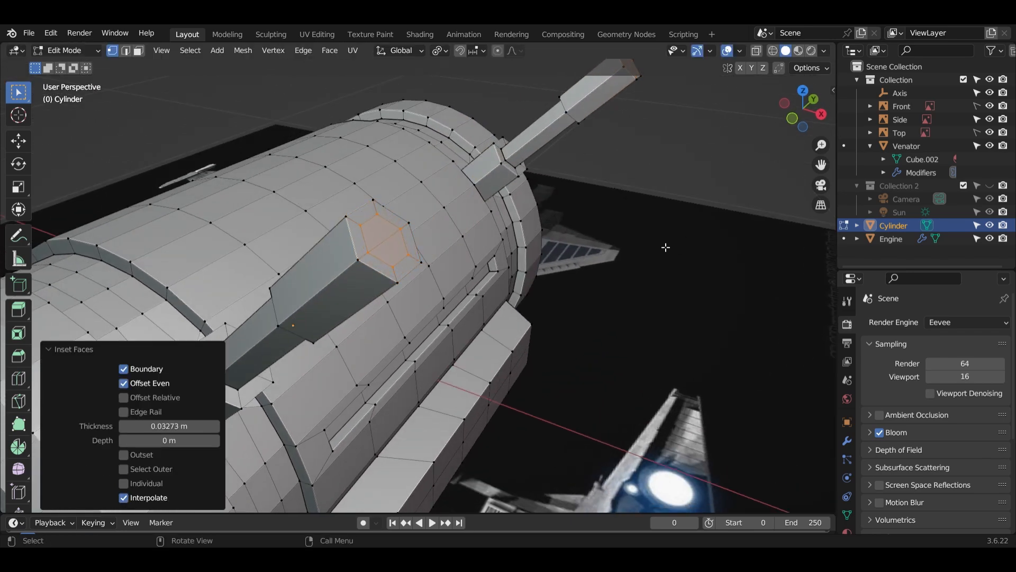
pyautogui.press('e')
pyautogui.click(609, 284)
# - Select a rectangular patch of faces across the underside of the cylinder's middle section in face mode
pyautogui.moveTo(608, 284); pyautogui.dragTo(359, 297, button='middle')
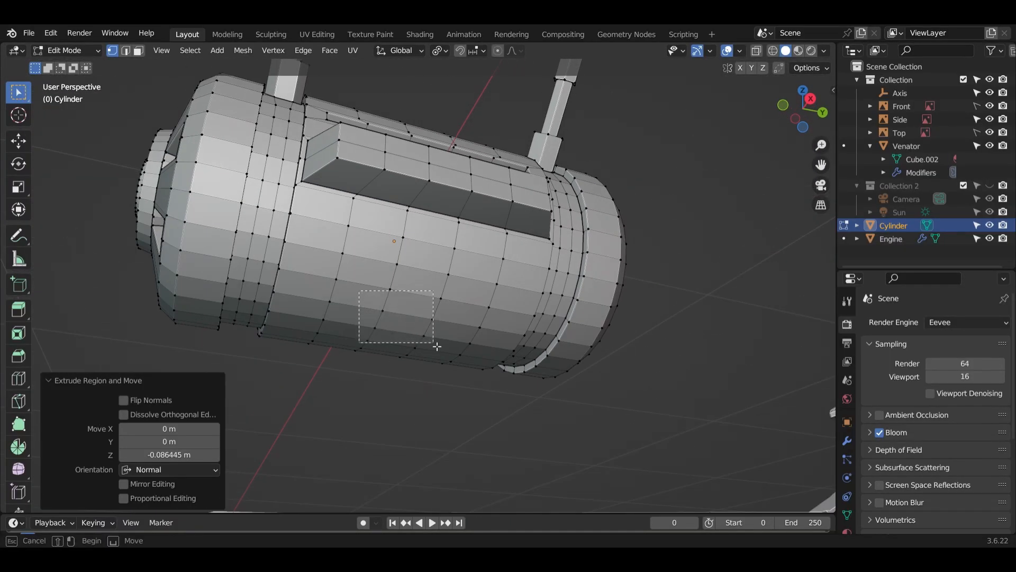
pyautogui.moveTo(423, 338); pyautogui.dragTo(426, 339)
pyautogui.press('3')
pyautogui.moveTo(359, 297); pyautogui.dragTo(367, 308)
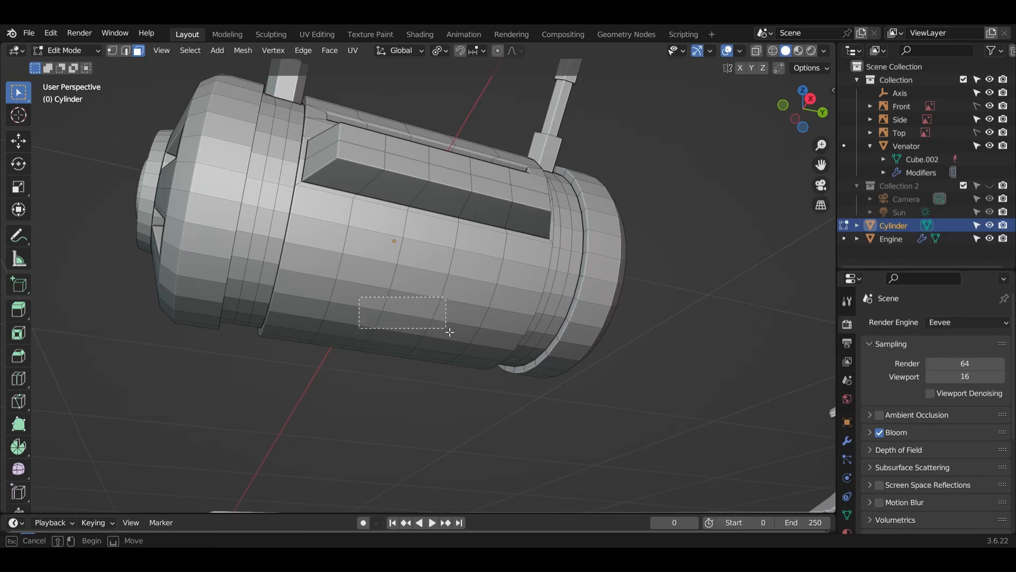
pyautogui.moveTo(449, 333); pyautogui.dragTo(450, 332)
pyautogui.moveTo(449, 332); pyautogui.dragTo(498, 243, button='middle')
pyautogui.moveTo(478, 235); pyautogui.dragTo(561, 307)
pyautogui.keyDown('shift'); pyautogui.click(583, 272); pyautogui.keyUp('shift')
pyautogui.moveTo(519, 297); pyautogui.dragTo(551, 309, button='middle')
pyautogui.moveTo(413, 302); pyautogui.dragTo(500, 228, button='middle')
pyautogui.moveTo(532, 265); pyautogui.dragTo(562, 312, button='middle')
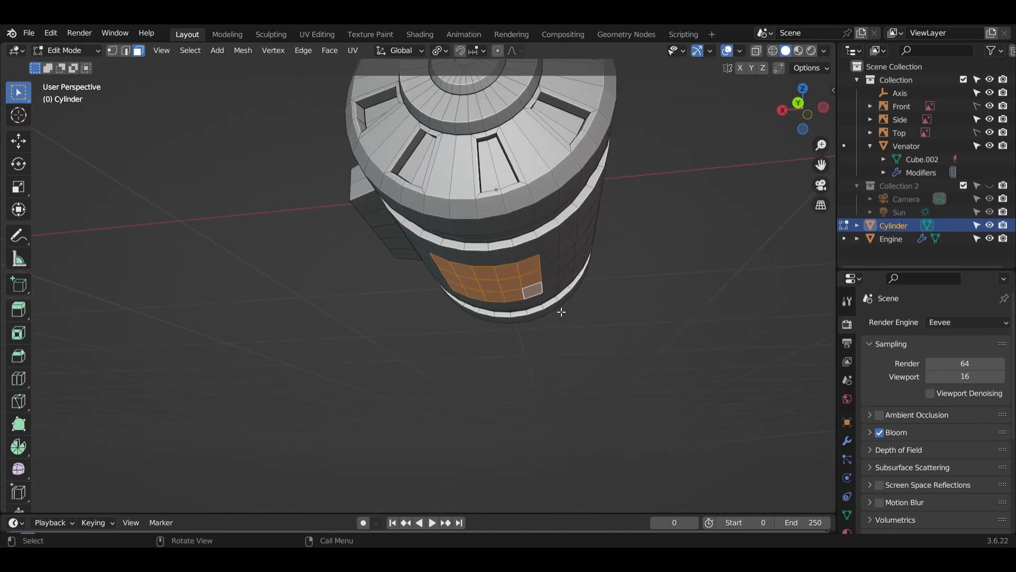
# - Extend the underside face selection by the adjoining row of three faces on its far side
pyautogui.press('KP_1')
pyautogui.scroll(4, 548, 320)
pyautogui.keyDown('shift'); pyautogui.moveTo(440, 324); pyautogui.dragTo(475, 327, button='middle'); pyautogui.keyUp('shift')
pyautogui.moveTo(376, 371); pyautogui.dragTo(444, 343, button='middle')
pyautogui.keyDown('shift'); pyautogui.click(324, 218); pyautogui.keyUp('shift')
pyautogui.keyDown('shift'); pyautogui.click(232, 272); pyautogui.keyUp('shift')
pyautogui.keyDown('shift'); pyautogui.click(271, 255); pyautogui.keyUp('shift')
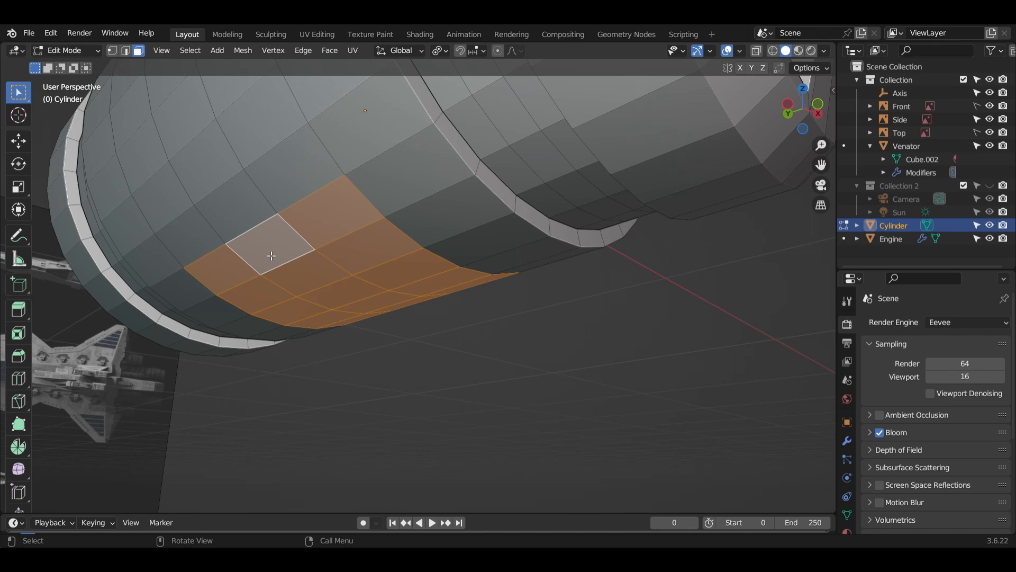
# - Extrude the selected underside patch about 0.079 m downward and flatten it with a Z scale of 0
pyautogui.press('KP_1')
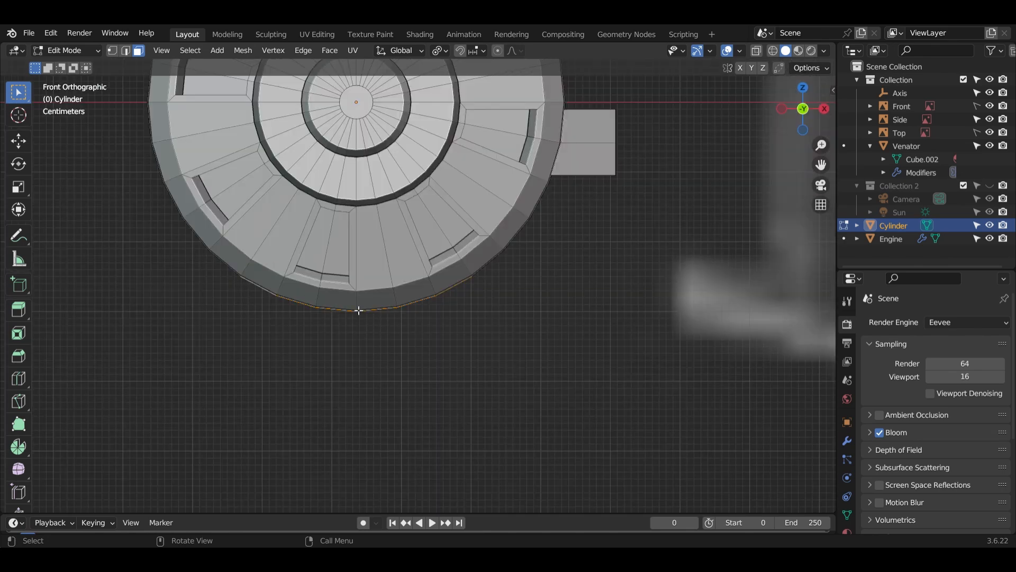
pyautogui.press('e')
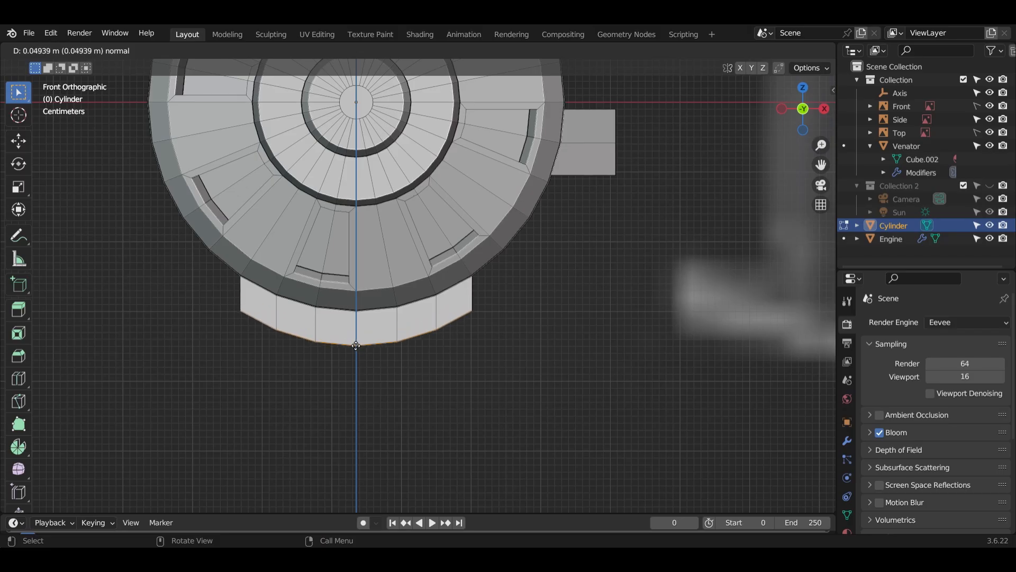
pyautogui.click(349, 365)
pyautogui.press('s')
pyautogui.press('z')
pyautogui.press('0')
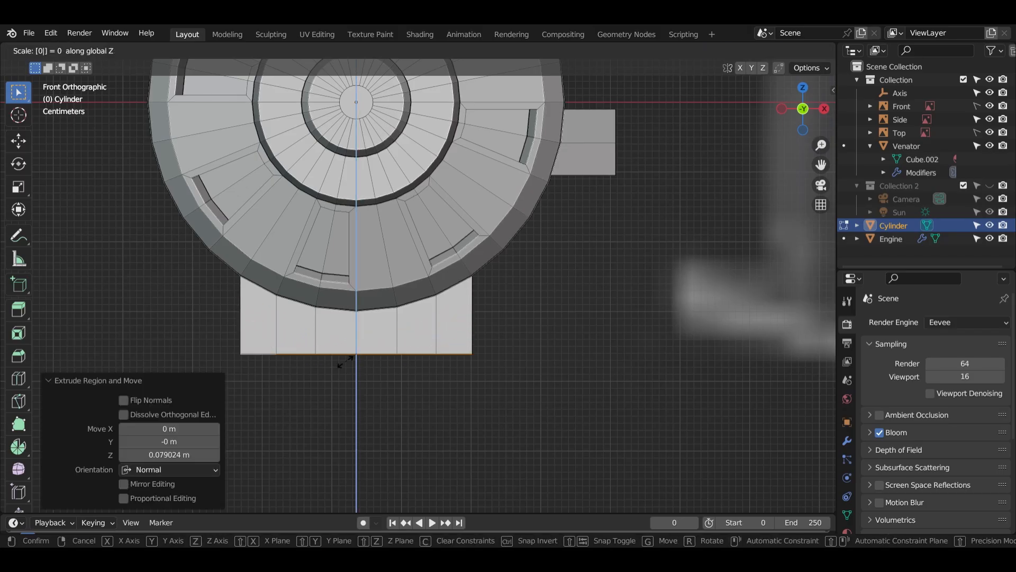
pyautogui.press('Return')
# - Raise the flattened bottom of the underside block about 0.029 m along Z
pyautogui.press('g')
pyautogui.press('z')
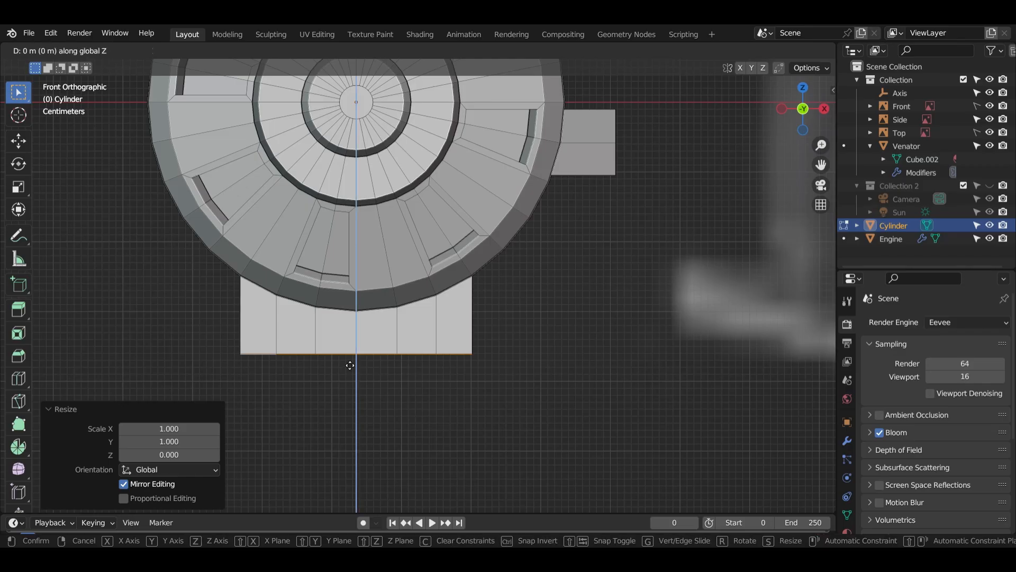
pyautogui.click(350, 352)
# - Extrude the block's bottom about 0.02 m downward and enlarge it by a scale of 1.207
pyautogui.moveTo(349, 352); pyautogui.dragTo(465, 352, button='middle')
pyautogui.press('e')
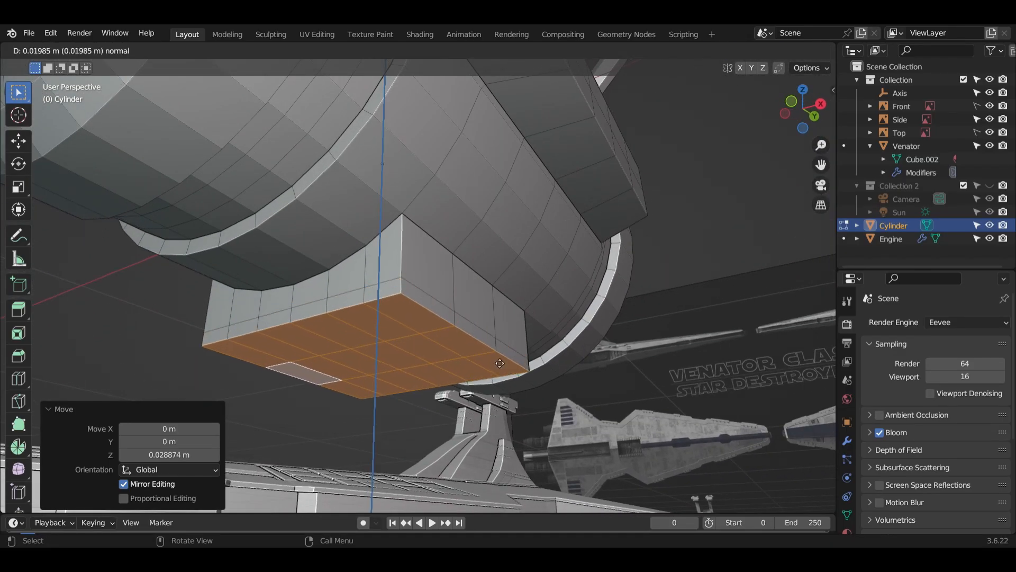
pyautogui.click(498, 360)
pyautogui.press('s')
pyautogui.click(587, 355)
# - Extrude the widened bottom downward once more and scale it up to form a flared base
pyautogui.moveTo(588, 355); pyautogui.dragTo(584, 386, button='middle')
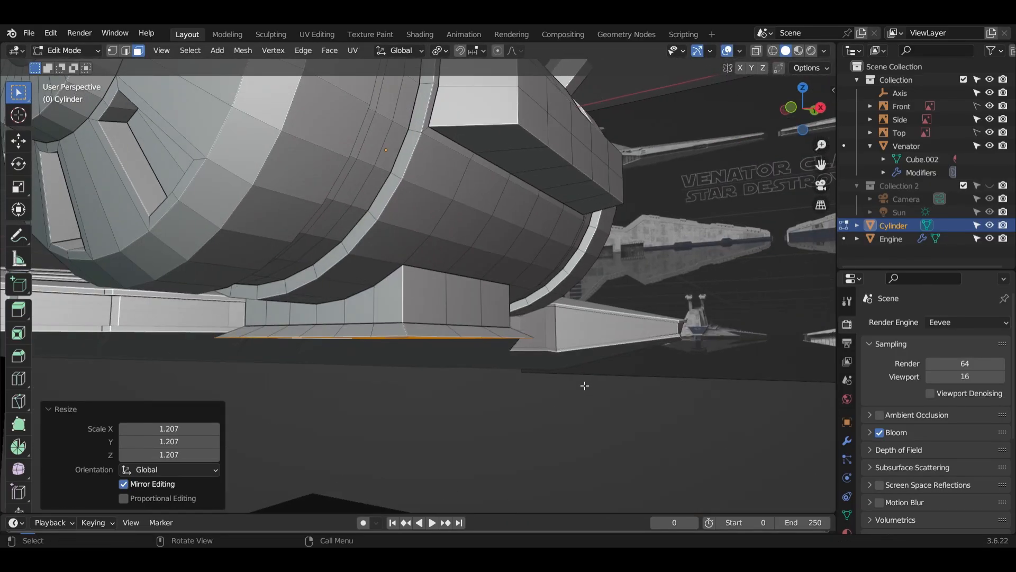
pyautogui.press('e')
pyautogui.click(581, 417)
pyautogui.press('s')
pyautogui.click(614, 415)
# - Select the faces on a sloped side of the flared base, inset them and extrude them into a recessed panel
pyautogui.moveTo(614, 416); pyautogui.dragTo(440, 358, button='middle')
pyautogui.scroll(4, 589, 382)
pyautogui.scroll(2, 502, 377)
pyautogui.keyDown('alt'); pyautogui.click(585, 378); pyautogui.keyUp('alt')
pyautogui.moveTo(584, 383); pyautogui.dragTo(716, 422, button='middle')
pyautogui.press('i')
pyautogui.click(599, 385)
pyautogui.press('e')
pyautogui.click(679, 416)
# - Select face rows on further sloped sides of the flared base, inset them and extrude them into matching recesses
pyautogui.moveTo(401, 369); pyautogui.dragTo(502, 422)
pyautogui.moveTo(554, 426); pyautogui.dragTo(372, 398, button='middle')
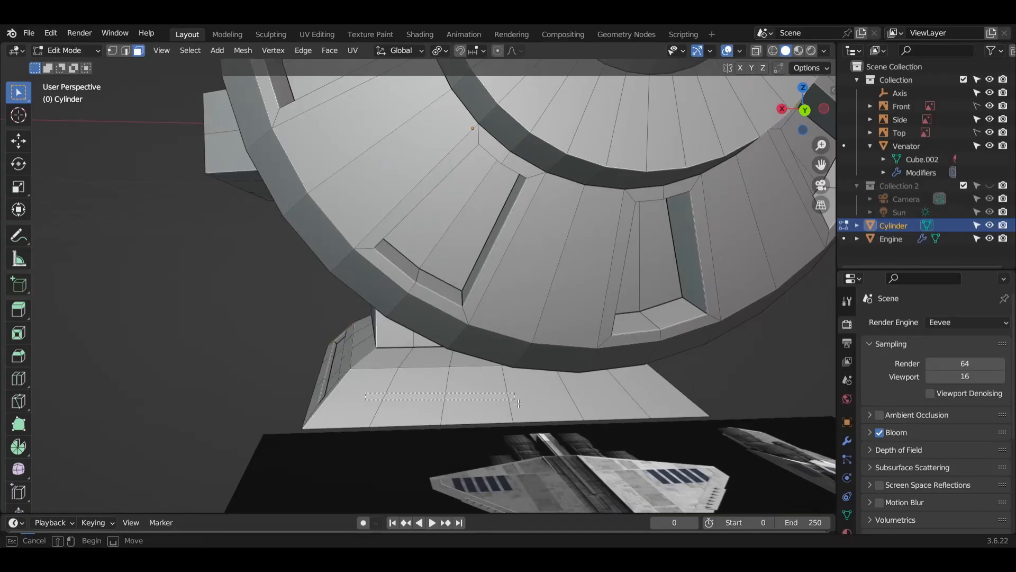
pyautogui.moveTo(562, 433); pyautogui.dragTo(574, 403, button='middle')
pyautogui.press('i')
pyautogui.click(599, 432)
pyautogui.press('e')
pyautogui.click(584, 442)
# - Select the middle-strip faces of the narrow bands at both cylinder ends, along the side carrying the block
pyautogui.scroll(5, 574, 404)
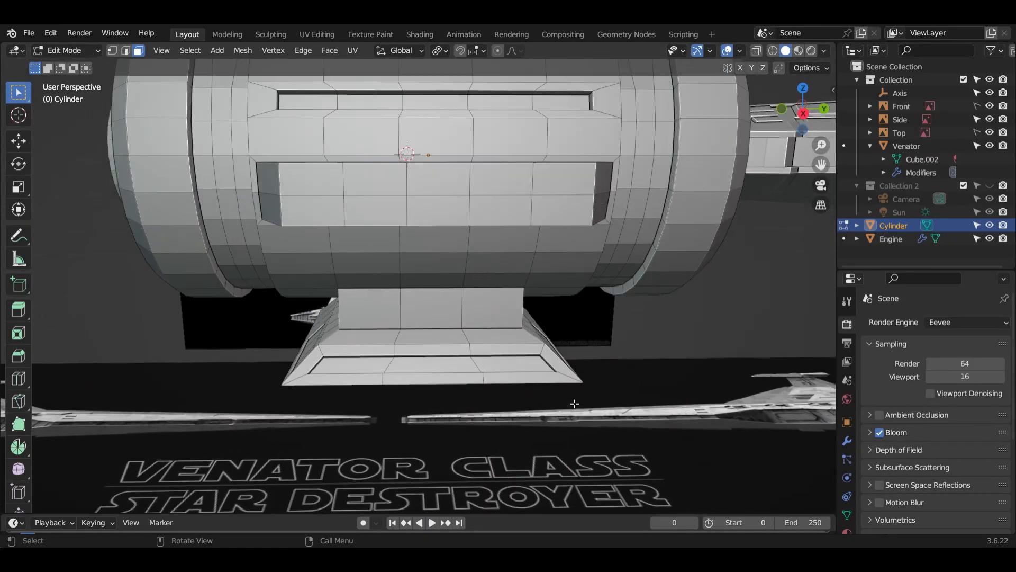
pyautogui.moveTo(515, 355); pyautogui.dragTo(536, 381, button='middle')
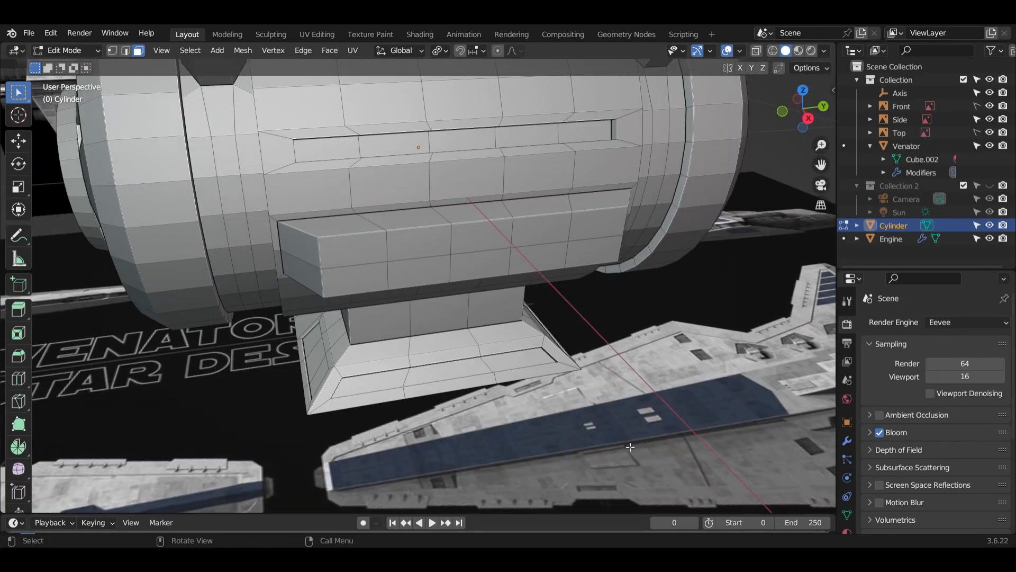
pyautogui.moveTo(640, 471); pyautogui.dragTo(590, 391, button='middle')
pyautogui.scroll(4, 347, 136)
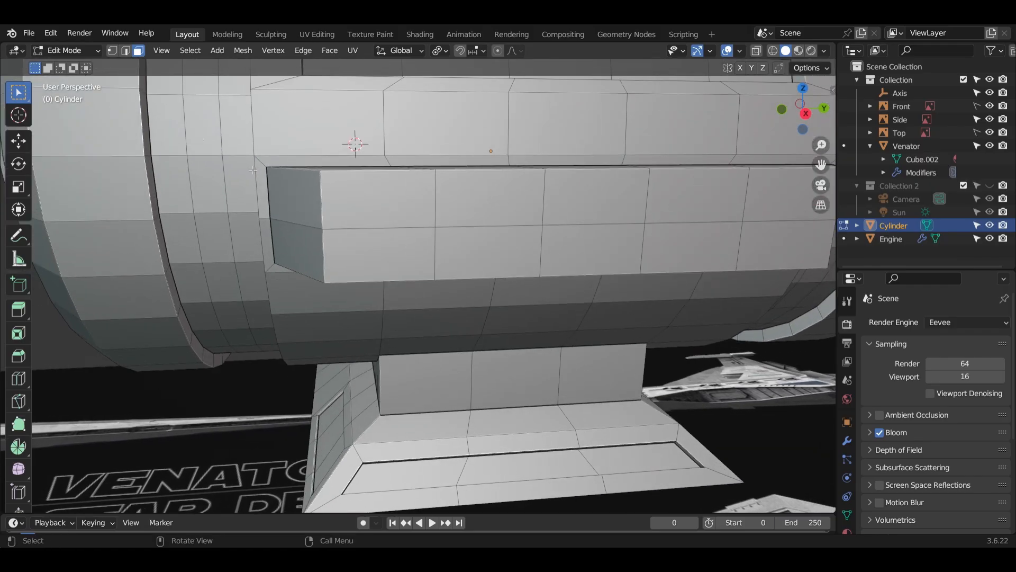
pyautogui.moveTo(225, 228); pyautogui.dragTo(224, 228)
pyautogui.scroll(-3, 223, 221)
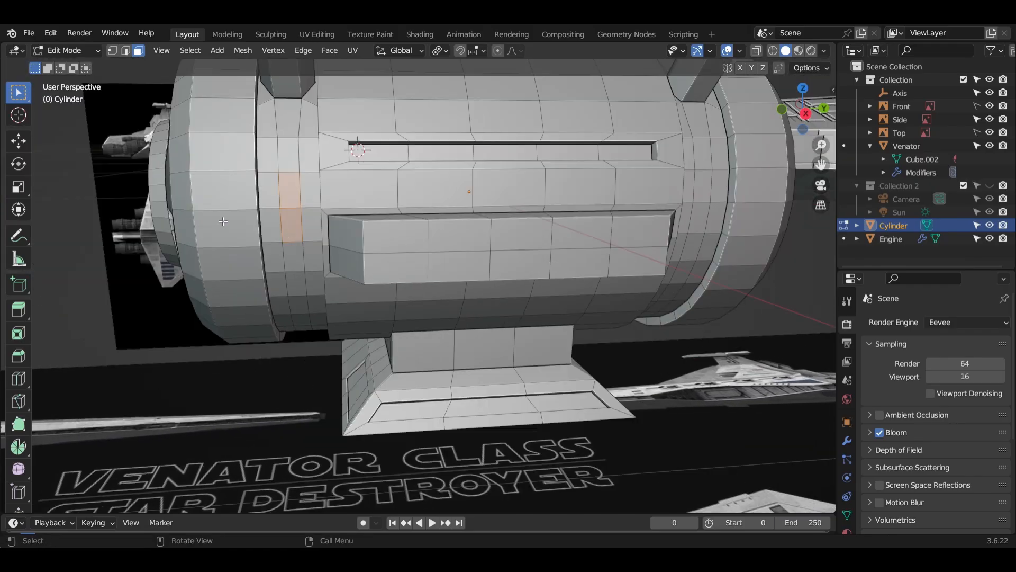
pyautogui.moveTo(488, 246); pyautogui.dragTo(188, 261, button='middle')
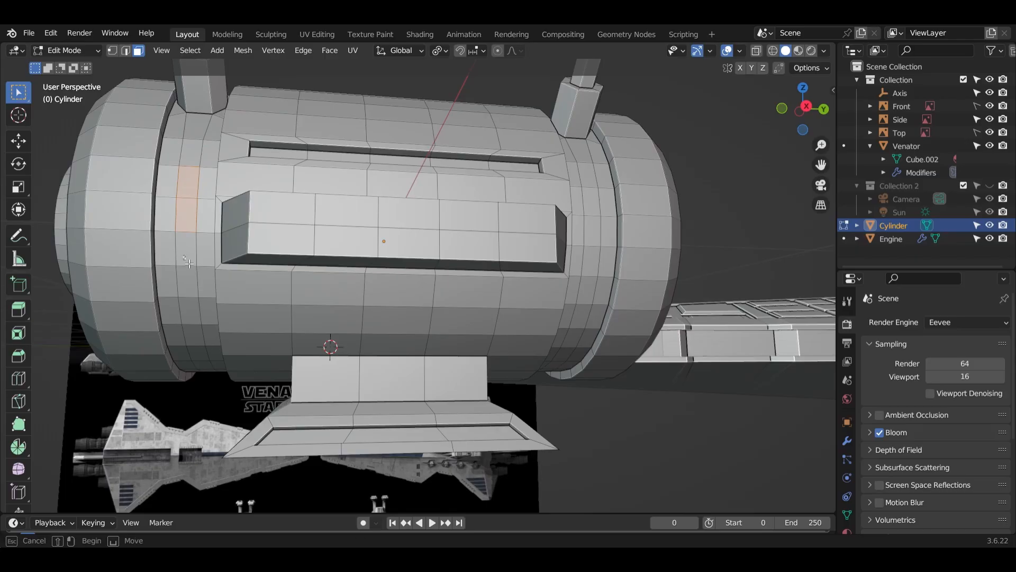
pyautogui.keyDown('shift'); pyautogui.click(199, 162); pyautogui.keyUp('shift')
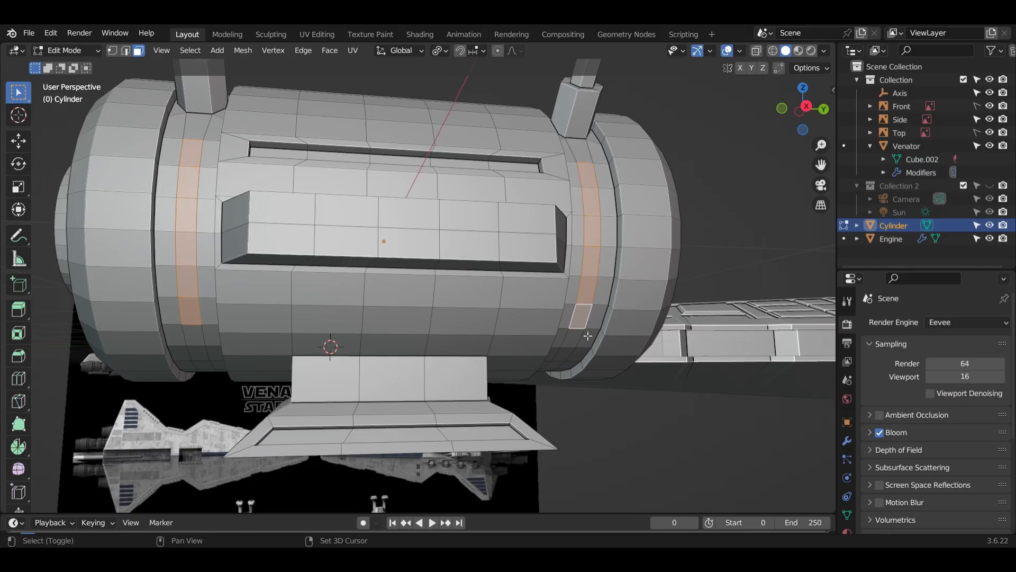
# - Extend the selection of both end bands over the top of the cylinder, beyond the hexagonal posts
pyautogui.moveTo(196, 363); pyautogui.dragTo(208, 263, button='middle')
pyautogui.scroll(3, 247, 228)
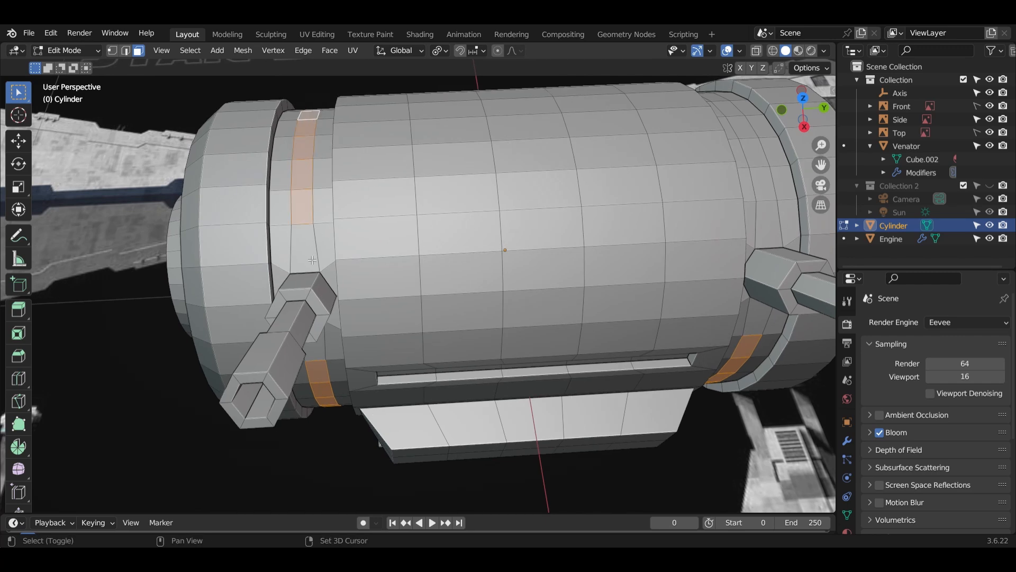
pyautogui.moveTo(416, 267); pyautogui.dragTo(305, 197, button='middle')
pyautogui.moveTo(610, 201); pyautogui.dragTo(626, 355, button='middle')
pyautogui.moveTo(610, 270); pyautogui.dragTo(262, 290, button='middle')
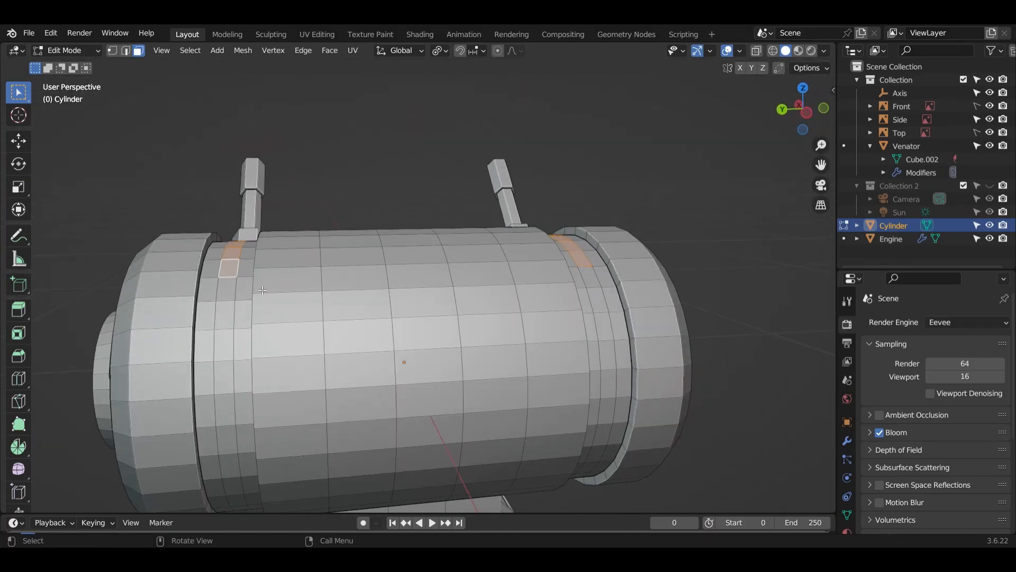
# - Extend both band selections down the side of the cylinder opposite the block
pyautogui.moveTo(235, 451); pyautogui.dragTo(235, 452)
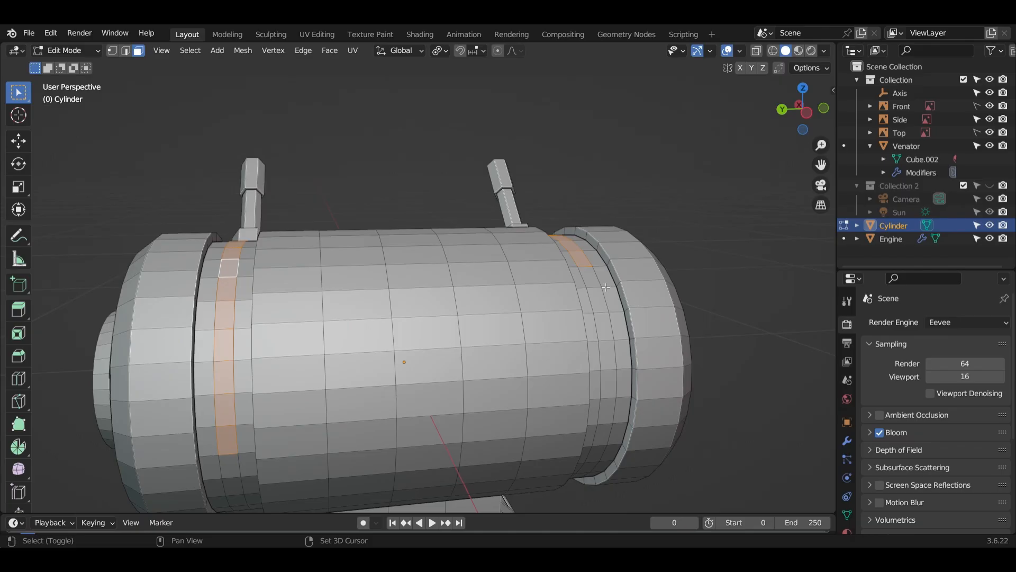
pyautogui.moveTo(599, 332); pyautogui.dragTo(573, 352, button='middle')
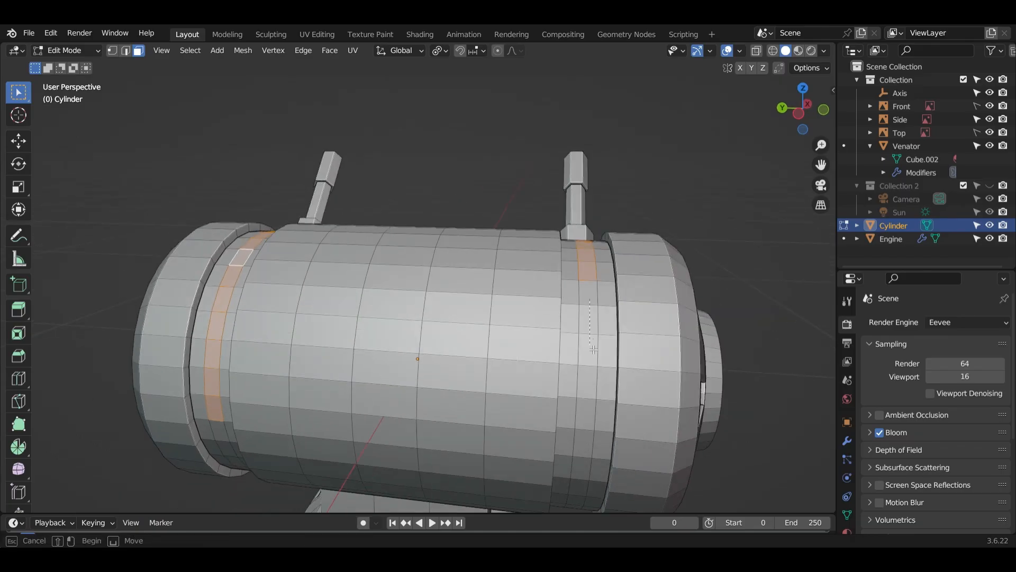
pyautogui.moveTo(589, 451); pyautogui.dragTo(589, 452)
pyautogui.moveTo(589, 366); pyautogui.dragTo(588, 365)
pyautogui.moveTo(588, 366); pyautogui.dragTo(598, 311, button='middle')
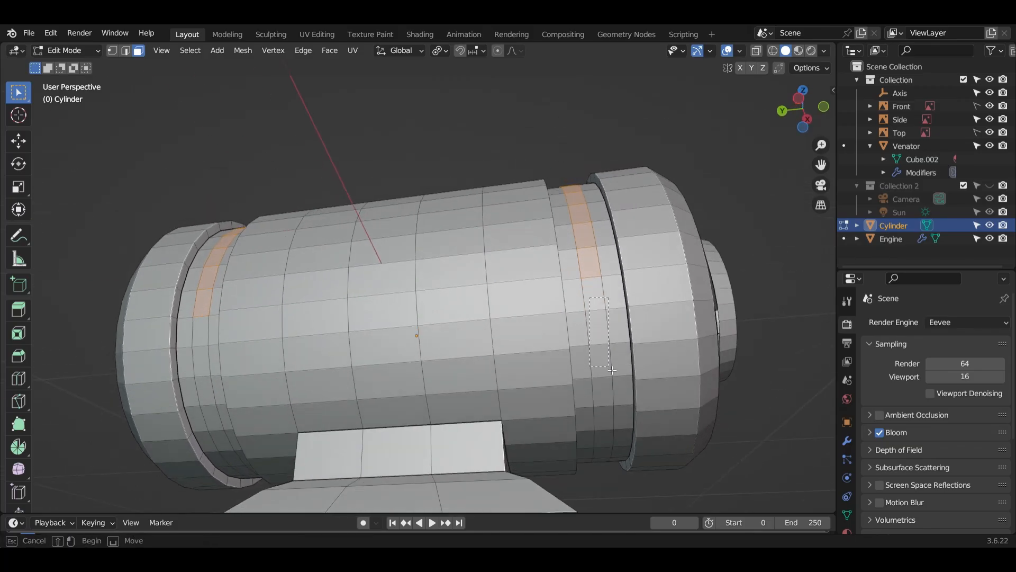
pyautogui.keyDown('shift'); pyautogui.click(604, 448); pyautogui.keyUp('shift')
# - Add the remaining faces of both end bands around the cylinder's underside to the selection
pyautogui.moveTo(603, 448); pyautogui.dragTo(471, 354, button='middle')
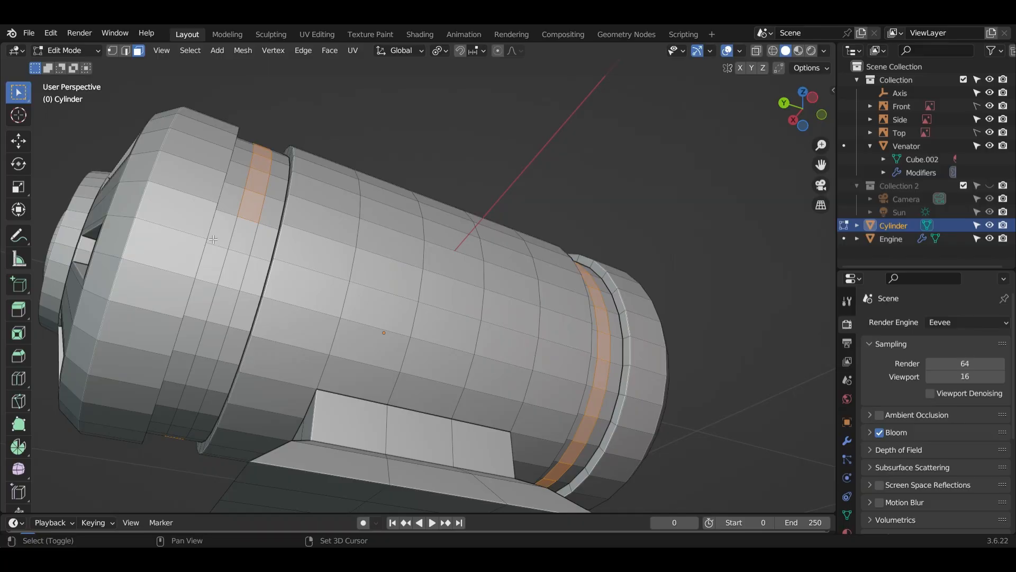
pyautogui.keyDown('shift'); pyautogui.moveTo(128, 247); pyautogui.dragTo(204, 260, button='middle'); pyautogui.keyUp('shift')
pyautogui.moveTo(173, 365); pyautogui.dragTo(140, 336, button='middle')
pyautogui.keyDown('shift'); pyautogui.click(124, 381); pyautogui.keyUp('shift')
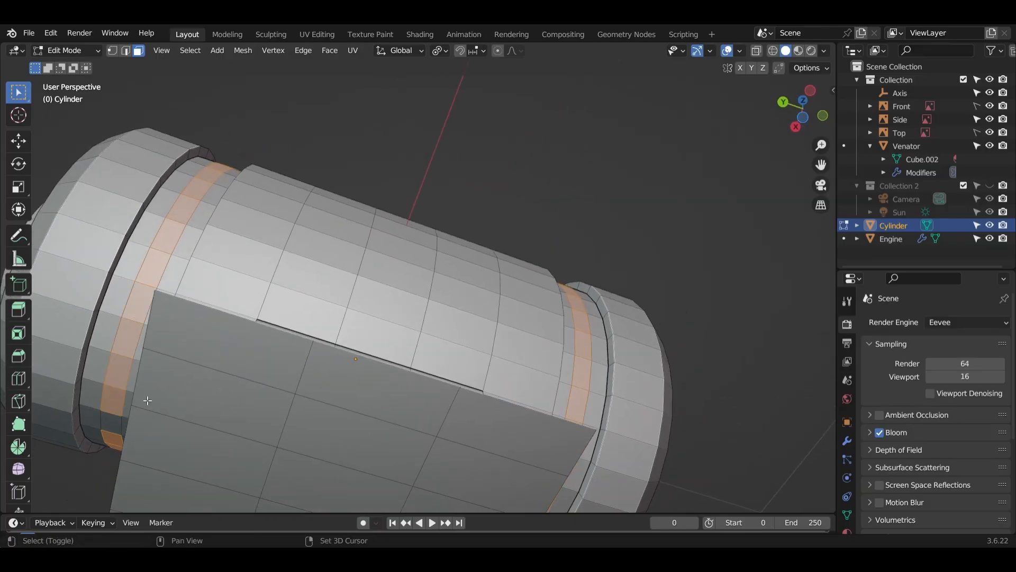
pyautogui.moveTo(313, 406); pyautogui.dragTo(450, 466, button='middle')
pyautogui.scroll(4, 424, 318)
pyautogui.moveTo(413, 304); pyautogui.dragTo(454, 308, button='middle')
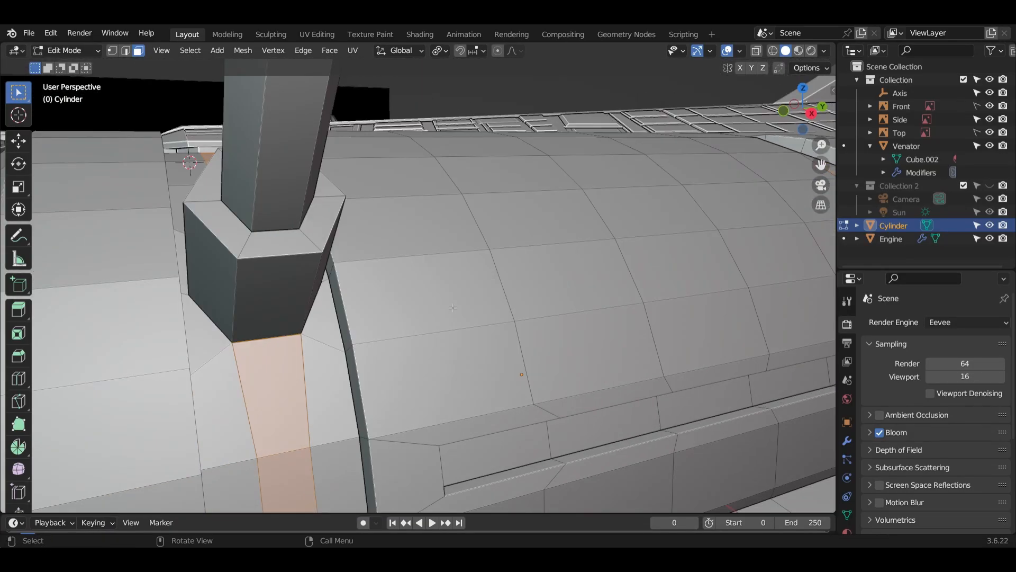
# - Inset the band faces individually by about 0.022 m, extrude them slightly along their normals, and clear the selection
pyautogui.press('i')
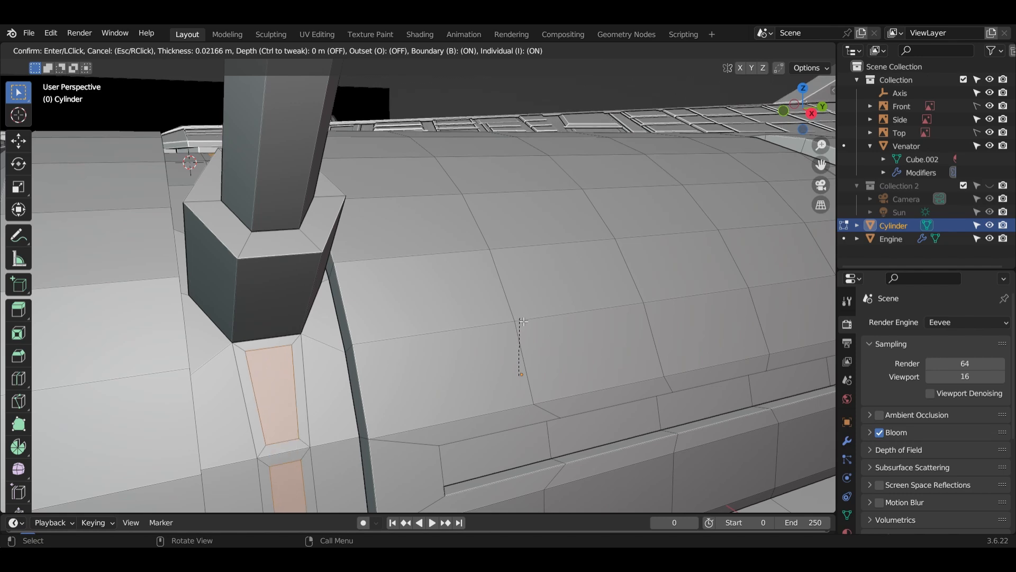
pyautogui.click(523, 322)
pyautogui.moveTo(523, 321); pyautogui.dragTo(516, 330, button='middle')
pyautogui.press('e')
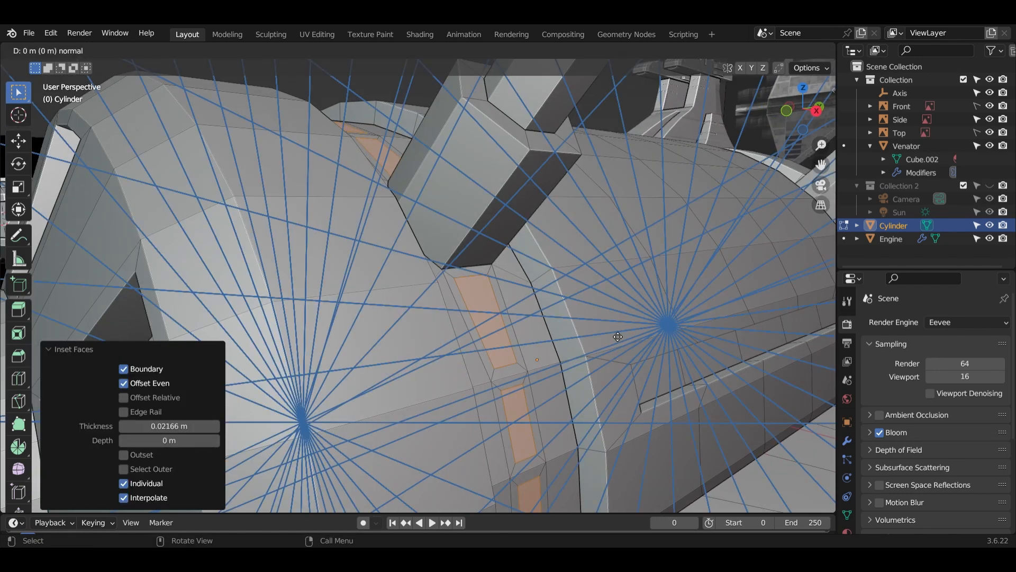
pyautogui.click(619, 334)
pyautogui.scroll(-7, 618, 333)
pyautogui.moveTo(619, 334); pyautogui.dragTo(476, 369, button='middle')
pyautogui.hotkey('alt', 'a')
# - Select the lengthwise strip of faces between the posts on the cylinder's upper side and inset it about 0.034 m
pyautogui.moveTo(376, 321); pyautogui.dragTo(365, 271, button='middle')
pyautogui.scroll(2, 445, 318)
pyautogui.scroll(1, 446, 319)
pyautogui.scroll(1, 464, 325)
pyautogui.moveTo(584, 319); pyautogui.dragTo(562, 317, button='middle')
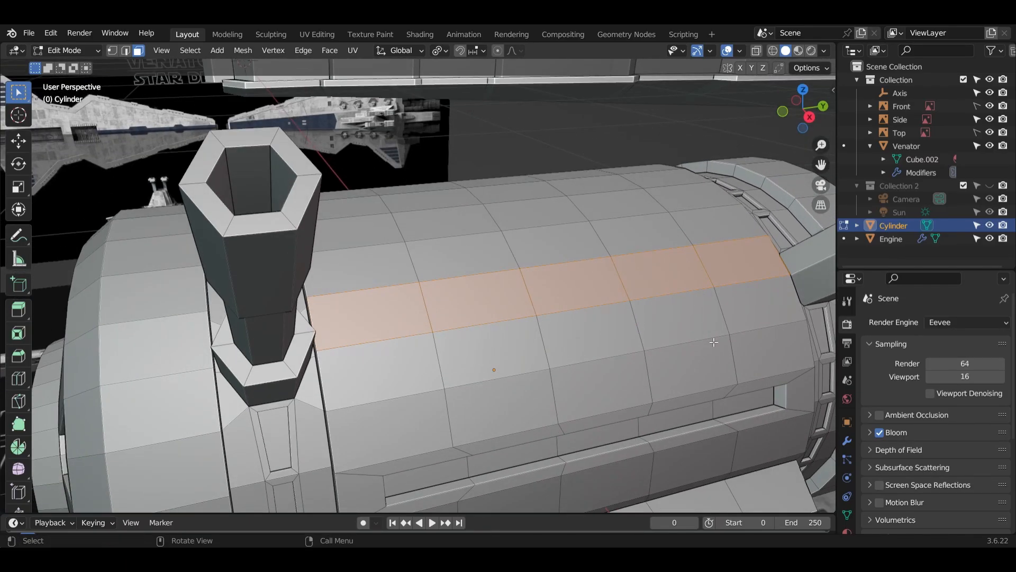
pyautogui.press('i')
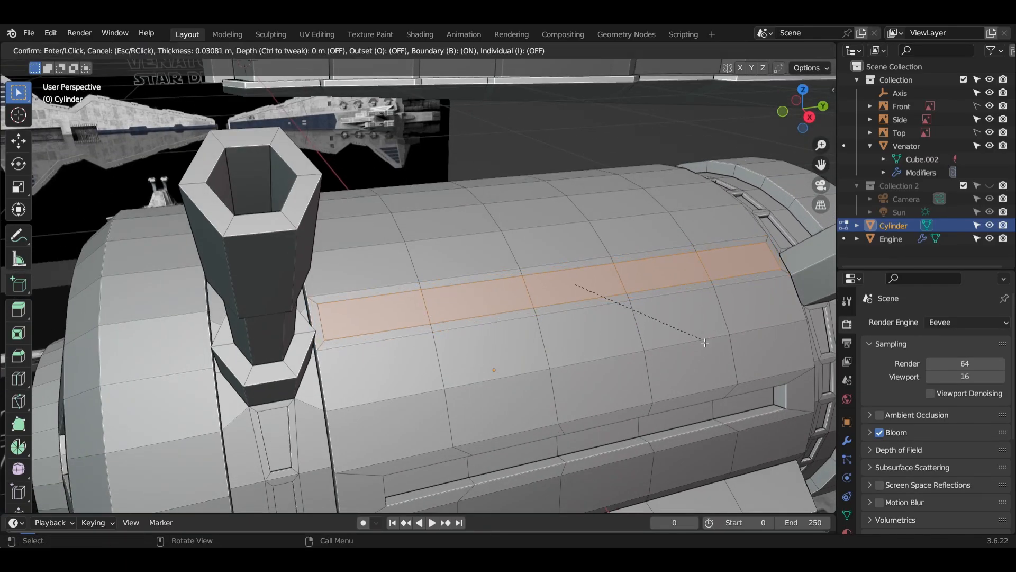
pyautogui.click(698, 339)
# - Extrude the inset strip about 0.006 m outward and scale it down slightly to taper its edges
pyautogui.moveTo(698, 338); pyautogui.dragTo(721, 347, button='middle')
pyautogui.press('e')
pyautogui.click(723, 348)
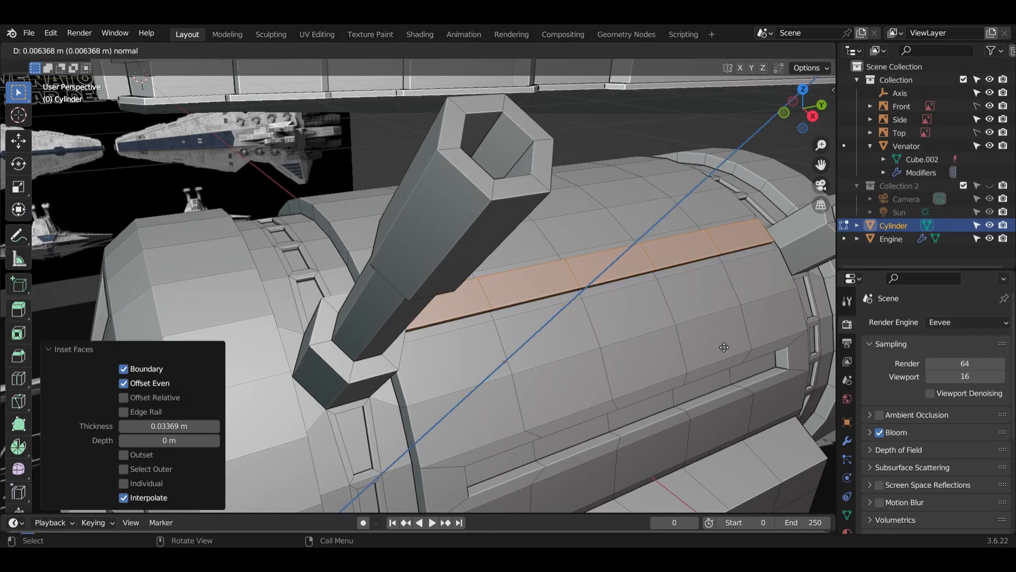
pyautogui.press('s')
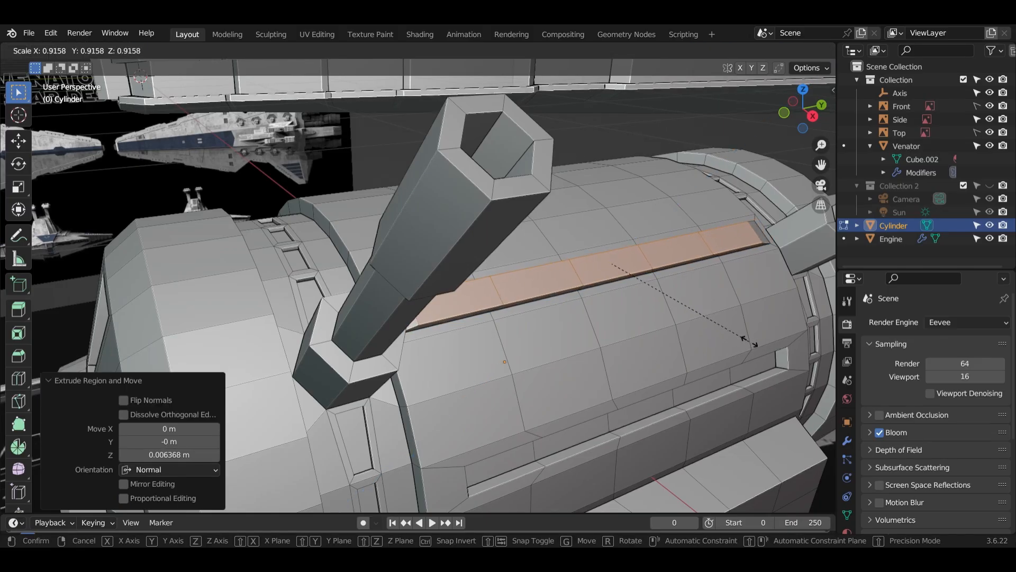
pyautogui.click(730, 340)
pyautogui.moveTo(731, 339); pyautogui.dragTo(728, 340, button='middle')
# - Inset two neighbouring faces above the long slot individually by about 0.057 m and extrude them about 0.002 m
pyautogui.click(433, 375)
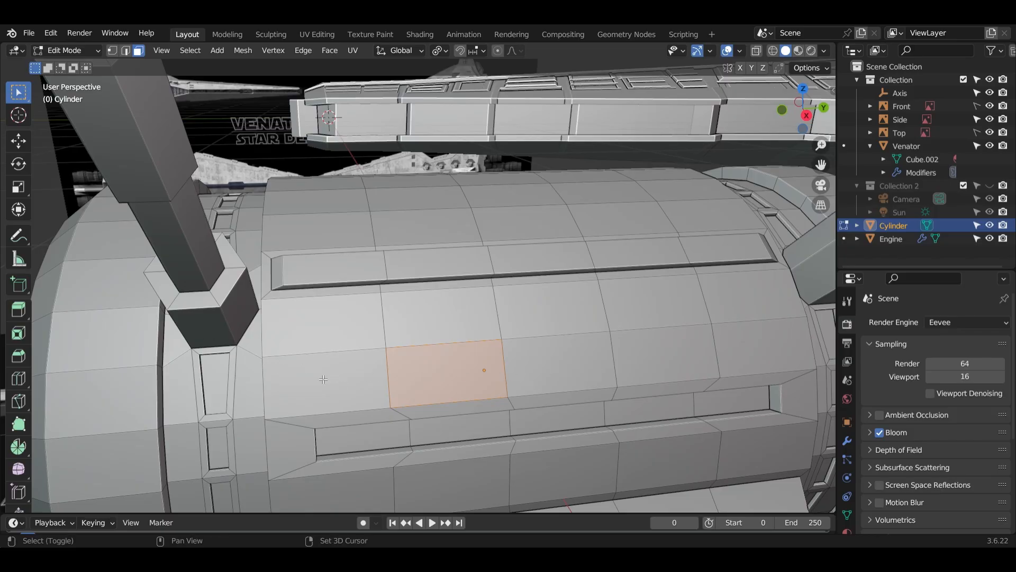
pyautogui.press('i')
pyautogui.press('i')
pyautogui.click(592, 404)
pyautogui.moveTo(592, 404); pyautogui.dragTo(618, 411, button='middle')
pyautogui.press('e')
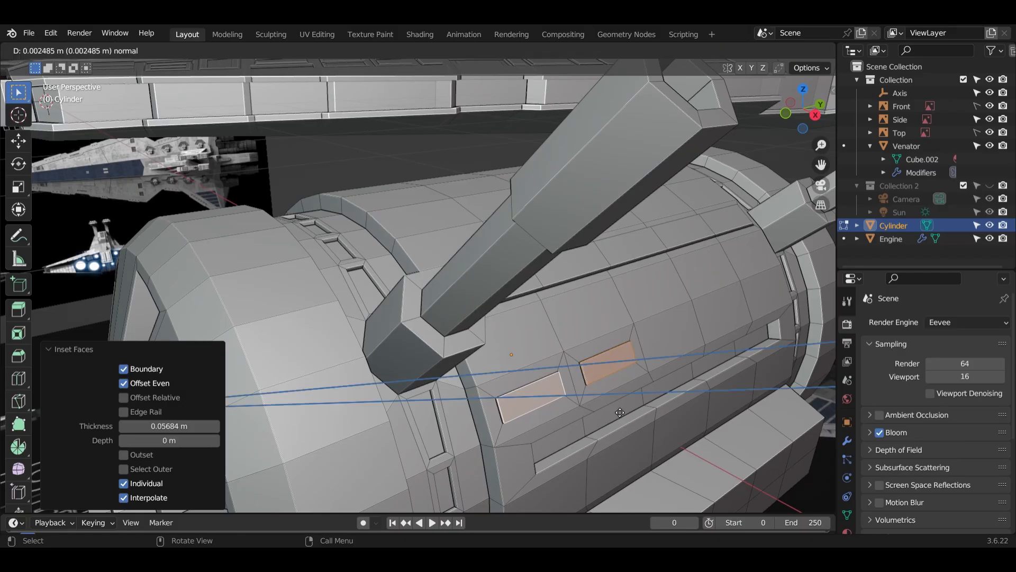
pyautogui.click(619, 412)
# - Select the remaining three faces in that row, inset them together about 0.05 m and extrude the panel slightly
pyautogui.moveTo(704, 378); pyautogui.dragTo(663, 362, button='middle')
pyautogui.click(662, 362)
pyautogui.keyDown('shift'); pyautogui.click(735, 338); pyautogui.keyUp('shift')
pyautogui.keyDown('shift'); pyautogui.click(782, 338); pyautogui.keyUp('shift')
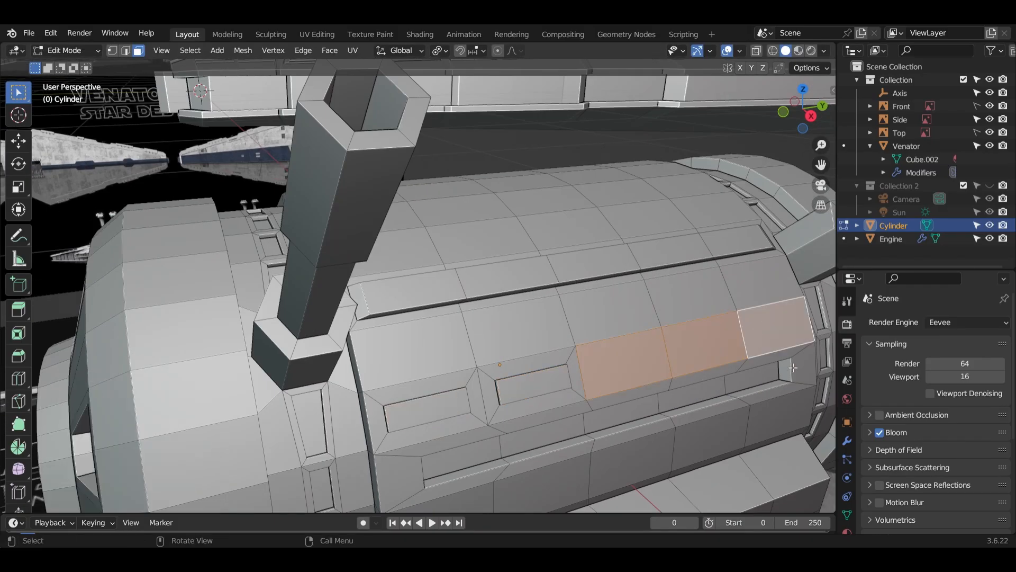
pyautogui.press('i')
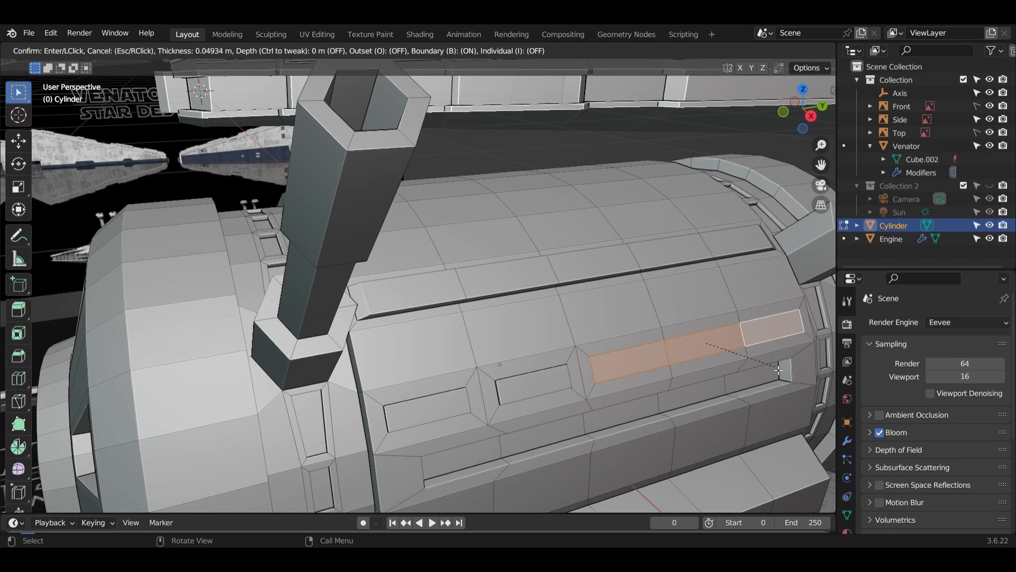
pyautogui.click(771, 377)
pyautogui.press('e')
pyautogui.click(768, 382)
# - Select three adjoining faces across the cylinder's top, inset them together about 0.02 m and extrude them about 0.017 m outward
pyautogui.moveTo(768, 381); pyautogui.dragTo(402, 387, button='middle')
pyautogui.scroll(3, 608, 332)
pyautogui.scroll(-5, 496, 369)
pyautogui.click(370, 252)
pyautogui.keyDown('shift'); pyautogui.click(371, 285); pyautogui.keyUp('shift')
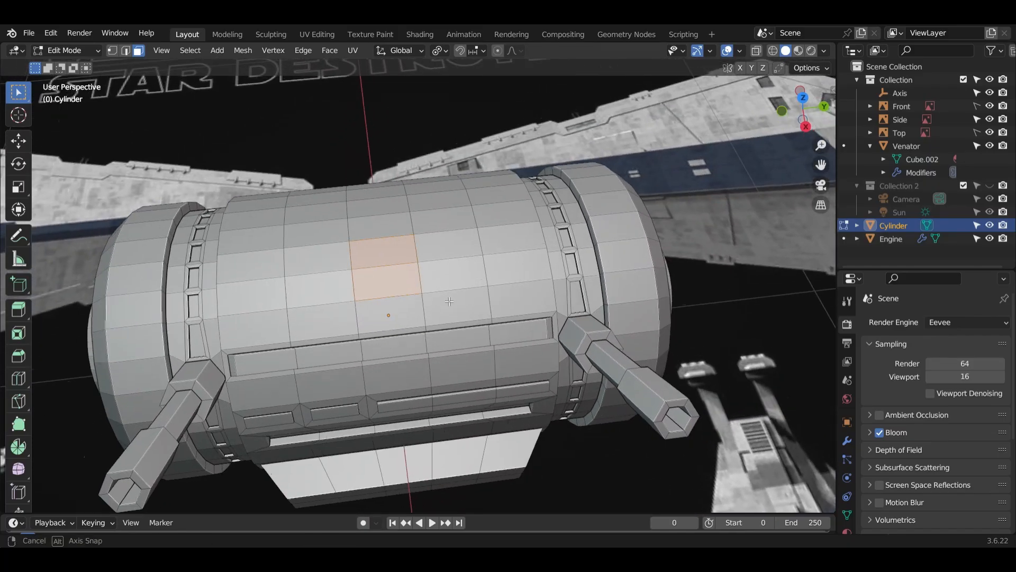
pyautogui.moveTo(418, 289); pyautogui.dragTo(432, 270, button='middle')
pyautogui.scroll(4, 429, 268)
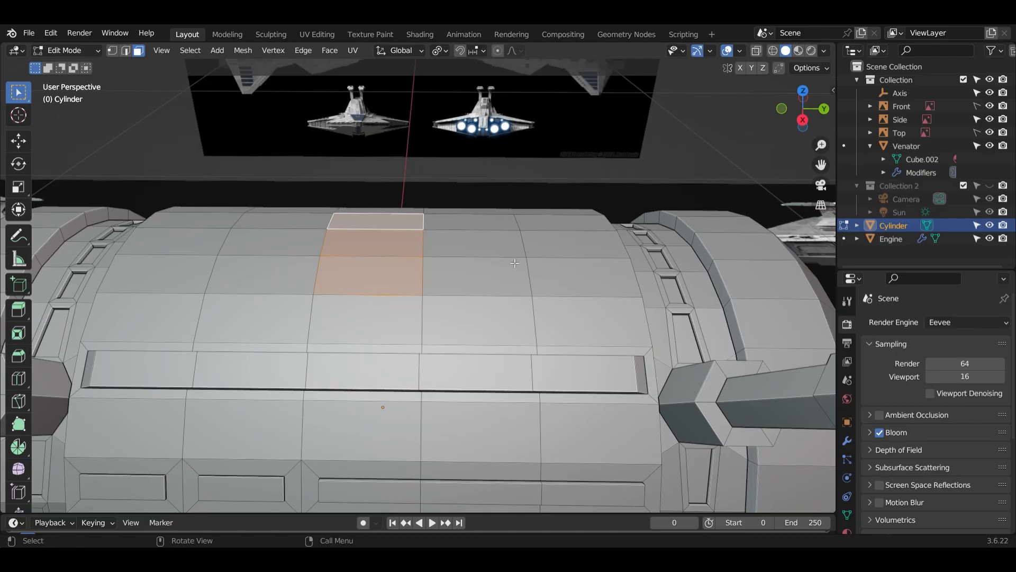
pyautogui.press('i')
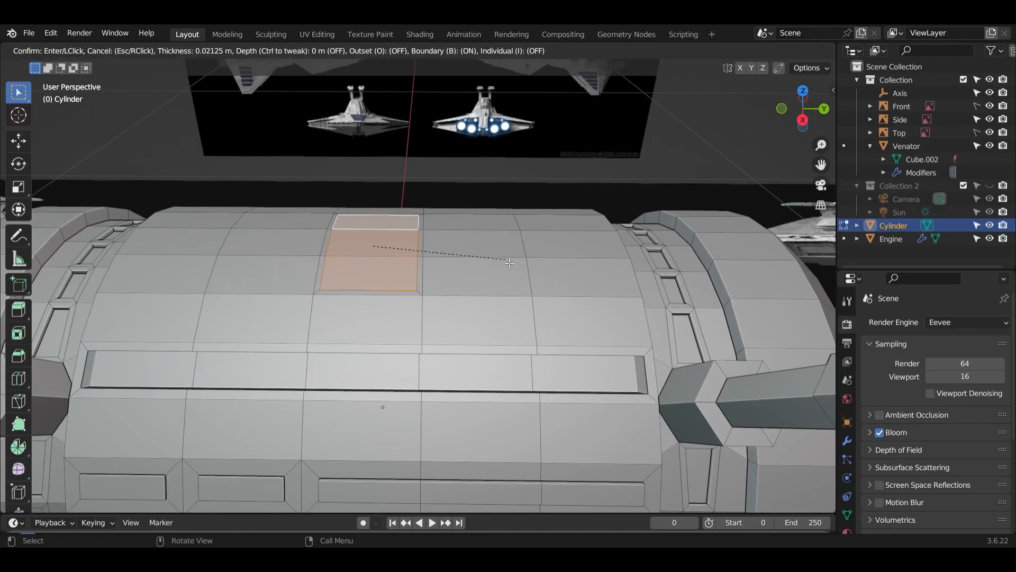
pyautogui.click(511, 260)
pyautogui.press('e')
pyautogui.click(519, 251)
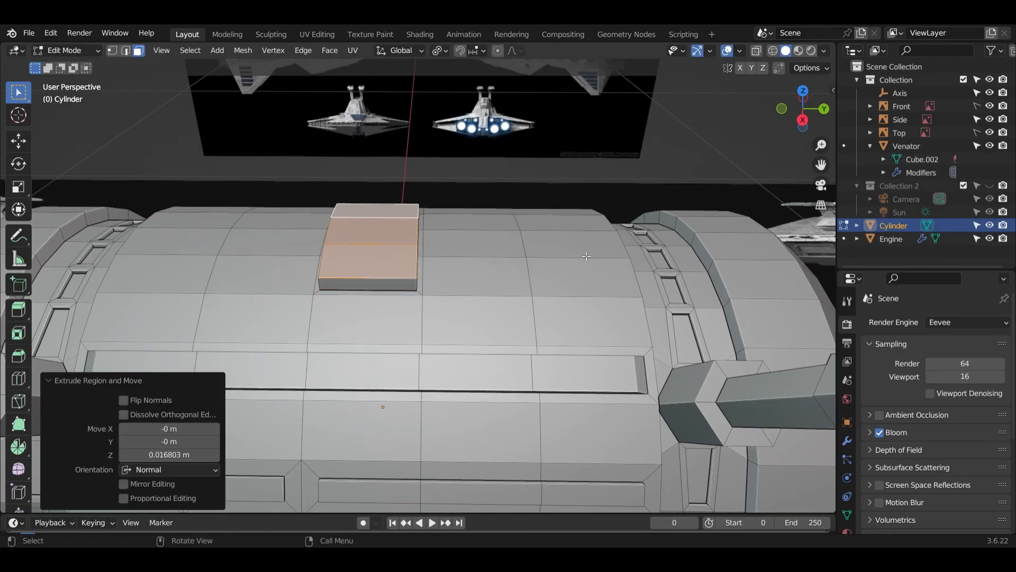
# - Scale down the extruded faces of the block on the cylinder's top to taper its sides
pyautogui.press('s')
pyautogui.click(555, 249)
pyautogui.moveTo(553, 250); pyautogui.dragTo(543, 289, button='middle')
# - Inset the tapered block's three upper faces individually about 0.034 m and extrude them slightly inward
pyautogui.click(392, 328)
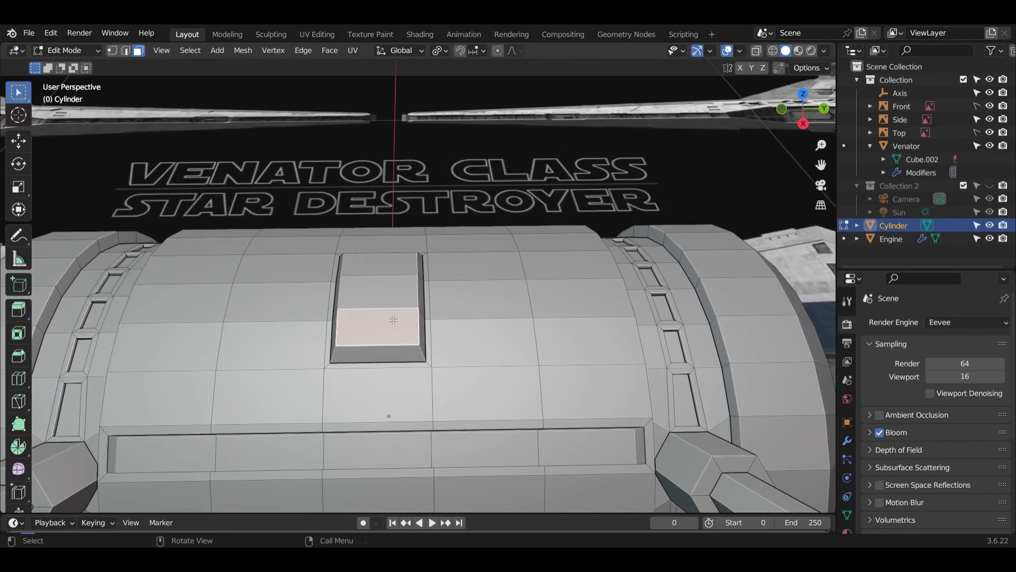
pyautogui.press('i')
pyautogui.press('i')
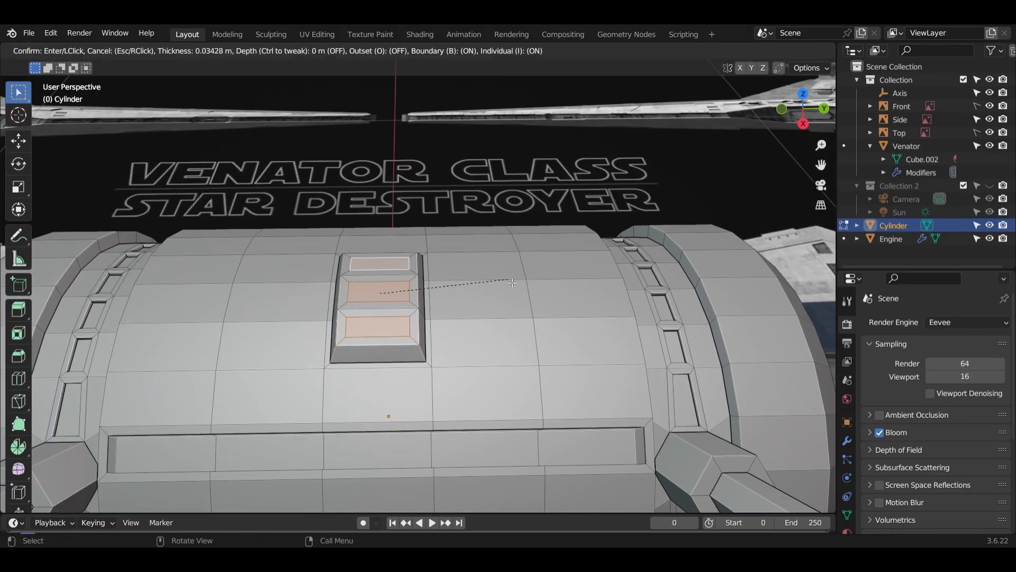
pyautogui.click(513, 281)
pyautogui.press('e')
pyautogui.click(516, 284)
pyautogui.scroll(-3, 518, 280)
# - Select mirrored L-shaped groups of four faces beside the raised block, inset each group about 0.049 m and extrude about 0.007 m outward
pyautogui.moveTo(617, 259); pyautogui.dragTo(313, 347, button='middle')
pyautogui.click(562, 234)
pyautogui.click(313, 348)
pyautogui.keyDown('shift'); pyautogui.click(327, 296); pyautogui.keyUp('shift')
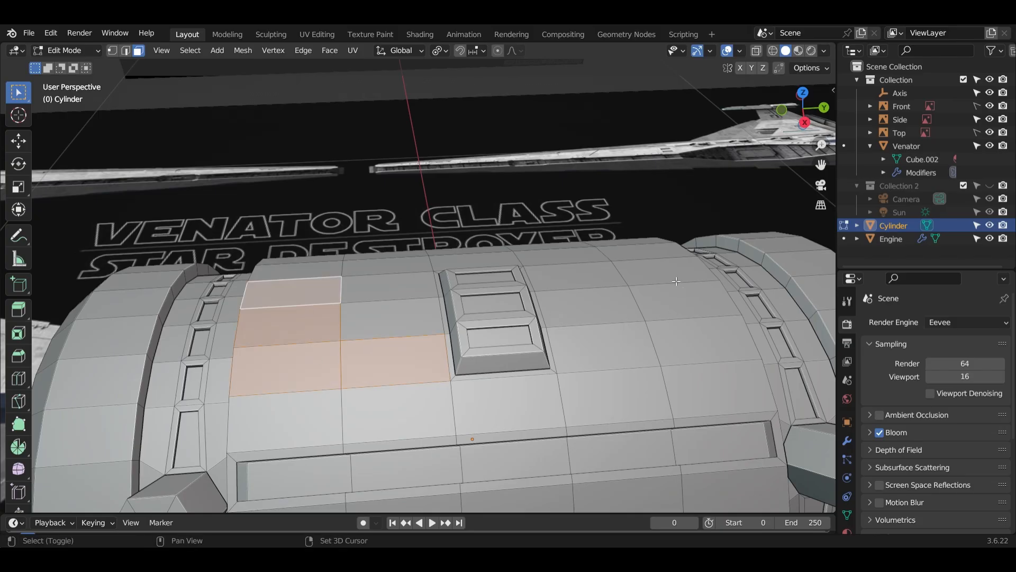
pyautogui.keyDown('shift'); pyautogui.click(672, 273); pyautogui.keyUp('shift')
pyautogui.keyDown('shift'); pyautogui.click(678, 299); pyautogui.keyUp('shift')
pyautogui.keyDown('shift'); pyautogui.click(684, 329); pyautogui.keyUp('shift')
pyautogui.keyDown('shift'); pyautogui.click(619, 344); pyautogui.keyUp('shift')
pyautogui.keyDown('shift'); pyautogui.moveTo(700, 346); pyautogui.dragTo(690, 361, button='middle'); pyautogui.keyUp('shift')
pyautogui.press('i')
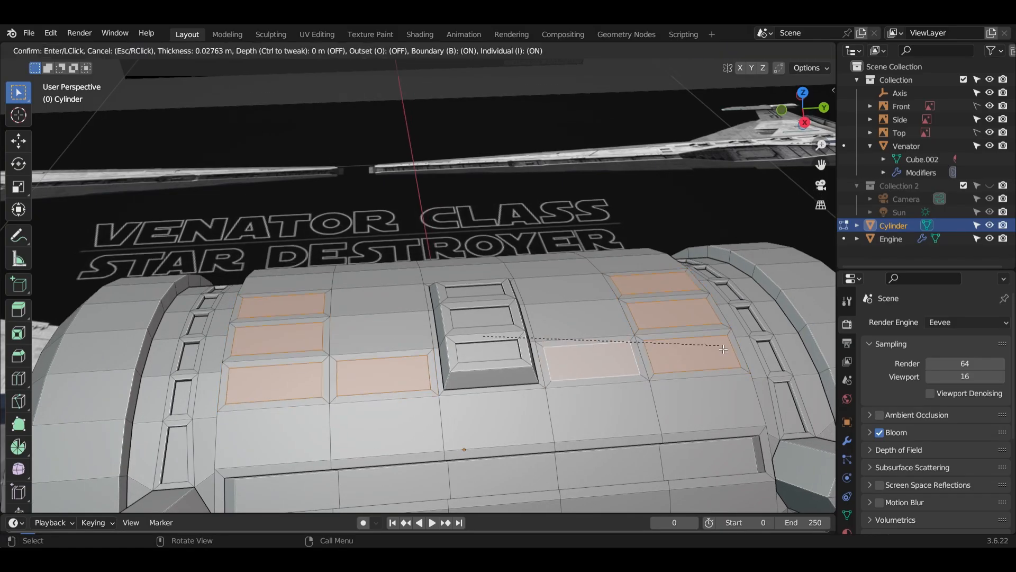
pyautogui.press('i')
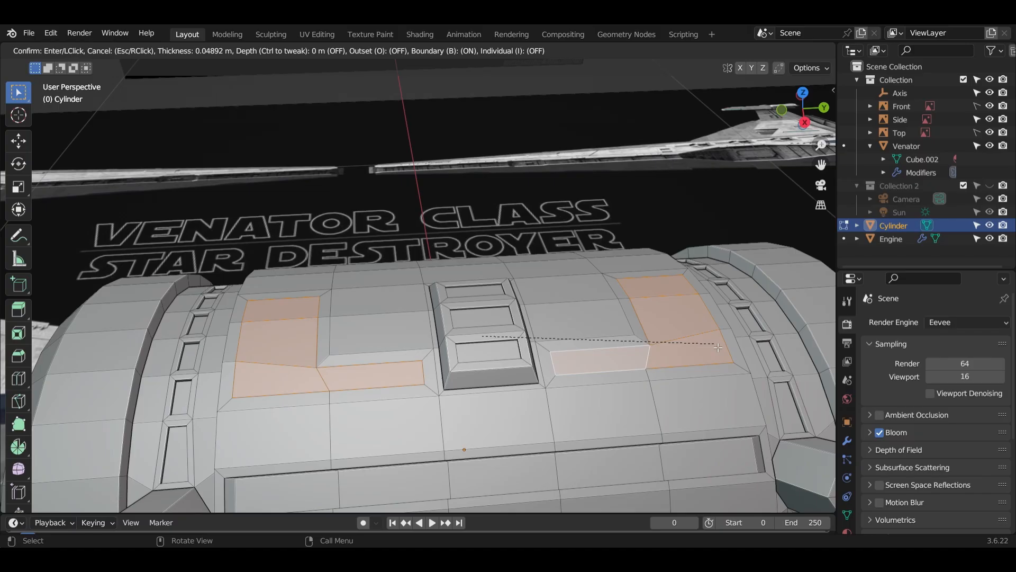
pyautogui.click(718, 347)
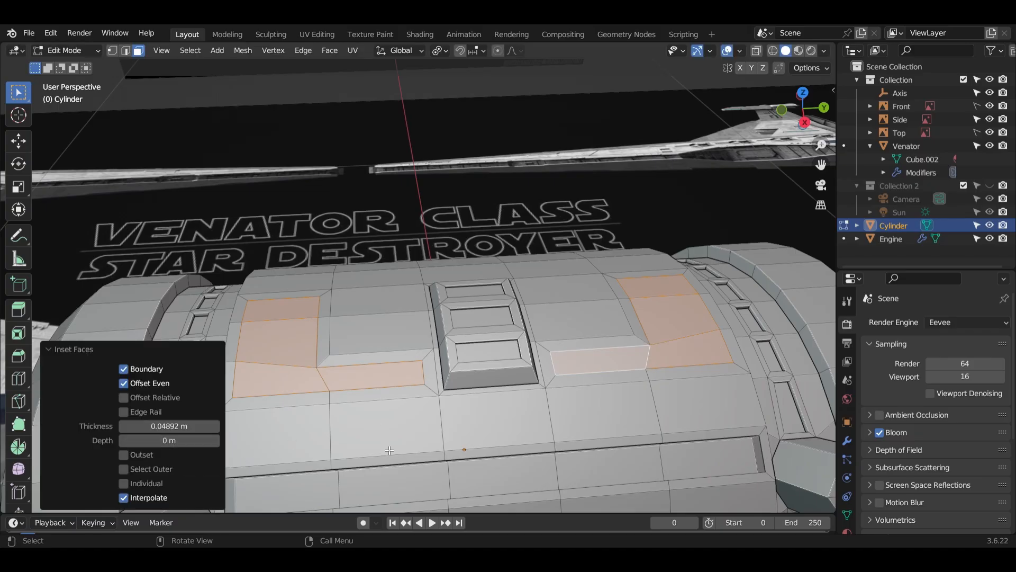
pyautogui.press('e')
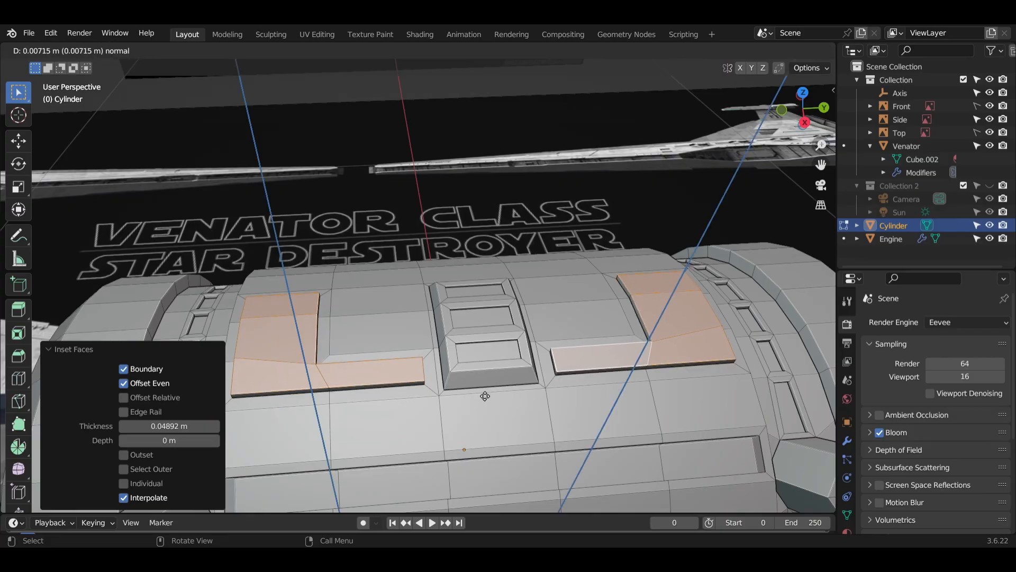
pyautogui.click(485, 397)
# - Select two face strips in one row on the cylinder's opposite side, inset them slightly and extrude them about 0.008 m outward
pyautogui.moveTo(485, 397); pyautogui.dragTo(538, 357, button='middle')
pyautogui.moveTo(548, 370); pyautogui.dragTo(786, 370, button='middle')
pyautogui.scroll(-4, 688, 350)
pyautogui.scroll(2, 574, 315)
pyautogui.scroll(2, 575, 316)
pyautogui.moveTo(575, 315); pyautogui.dragTo(632, 326, button='middle')
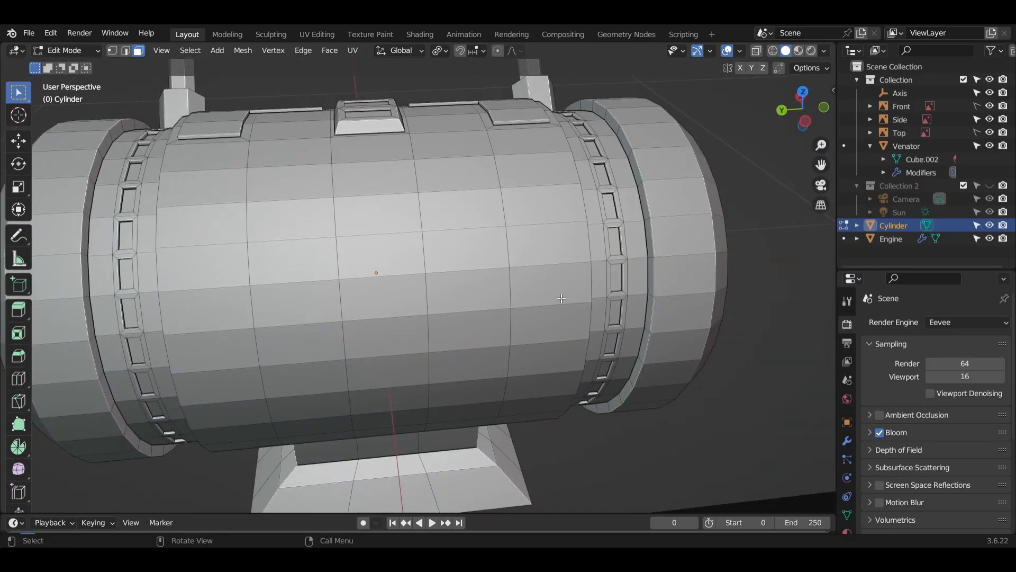
pyautogui.keyDown('alt'); pyautogui.click(228, 217); pyautogui.keyUp('alt')
pyautogui.moveTo(229, 217); pyautogui.dragTo(531, 290, button='middle')
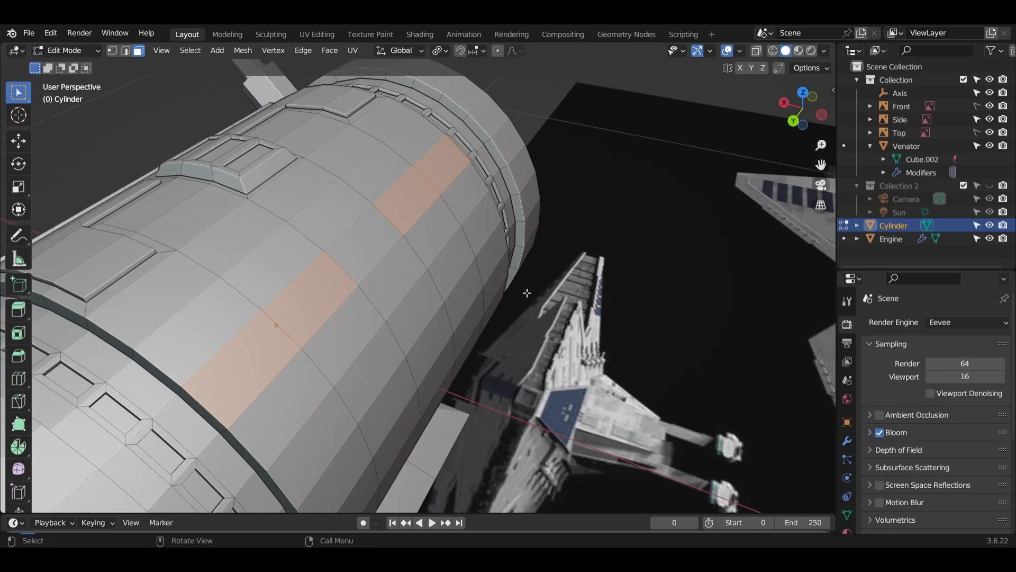
pyautogui.press('i')
pyautogui.click(522, 291)
pyautogui.press('e')
pyautogui.click(523, 291)
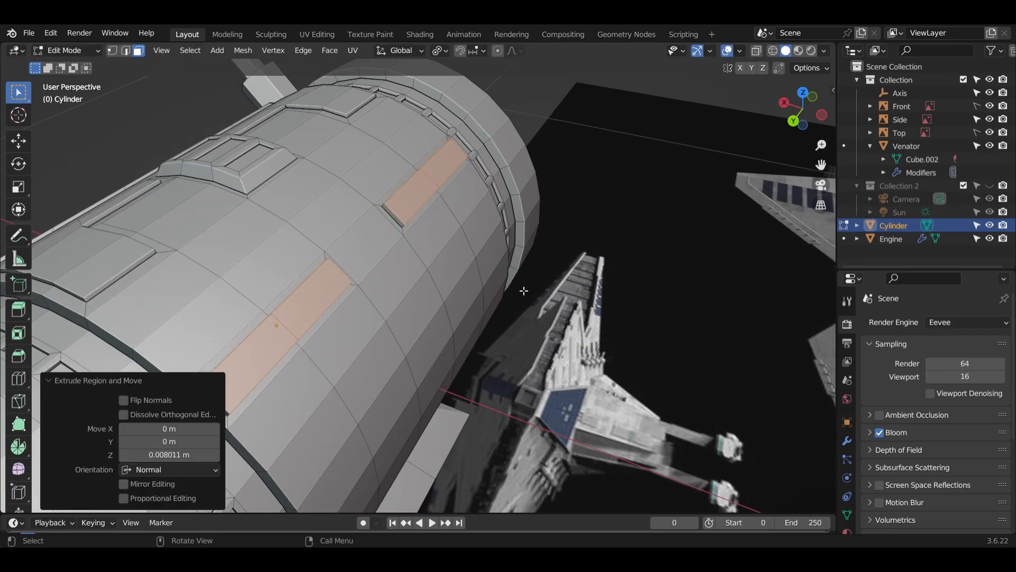
# - Inset the faces of the two raised strips individually and extrude them slightly
pyautogui.press('i')
pyautogui.press('i')
pyautogui.click(517, 289)
pyautogui.press('e')
pyautogui.click(517, 289)
pyautogui.moveTo(517, 289); pyautogui.dragTo(551, 280, button='middle')
pyautogui.scroll(-5, 535, 257)
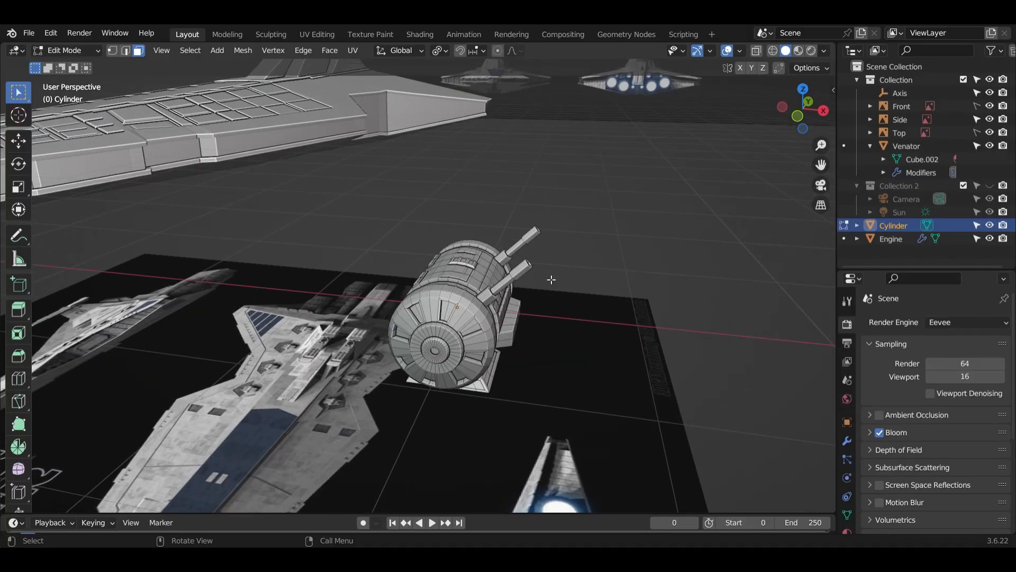
# - Rename the Cylinder object as Cannon
pyautogui.doubleClick(894, 225)
pyautogui.write('Gun')
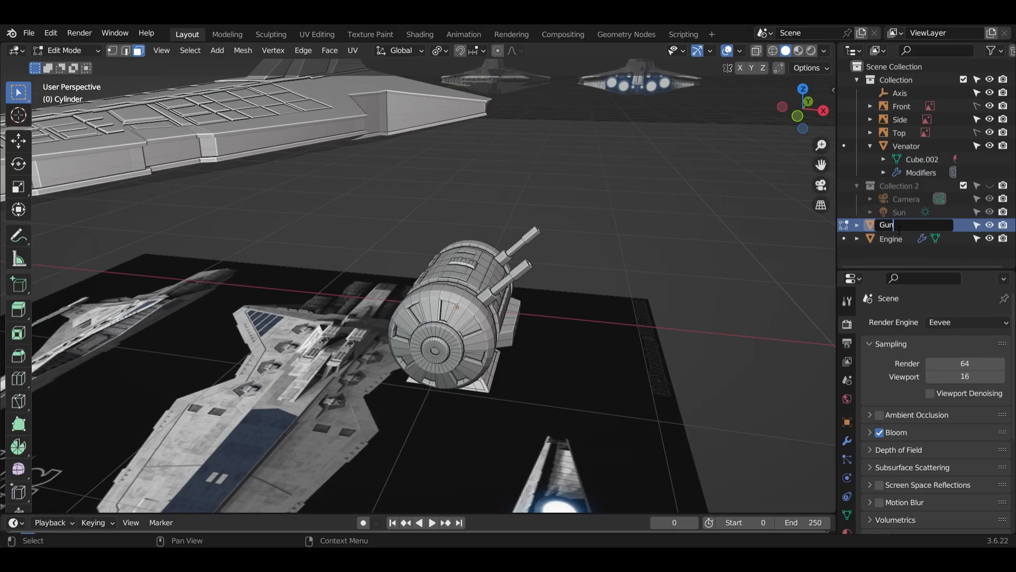
pyautogui.press('BackSpace')
pyautogui.write('Cannon')
pyautogui.press('Return')
# - Return to Object Mode and move the cannon about 8.4 m and another 11.6 m along Y, towards the ship's rear
pyautogui.moveTo(709, 254); pyautogui.dragTo(513, 318, button='middle')
pyautogui.press('Tab')
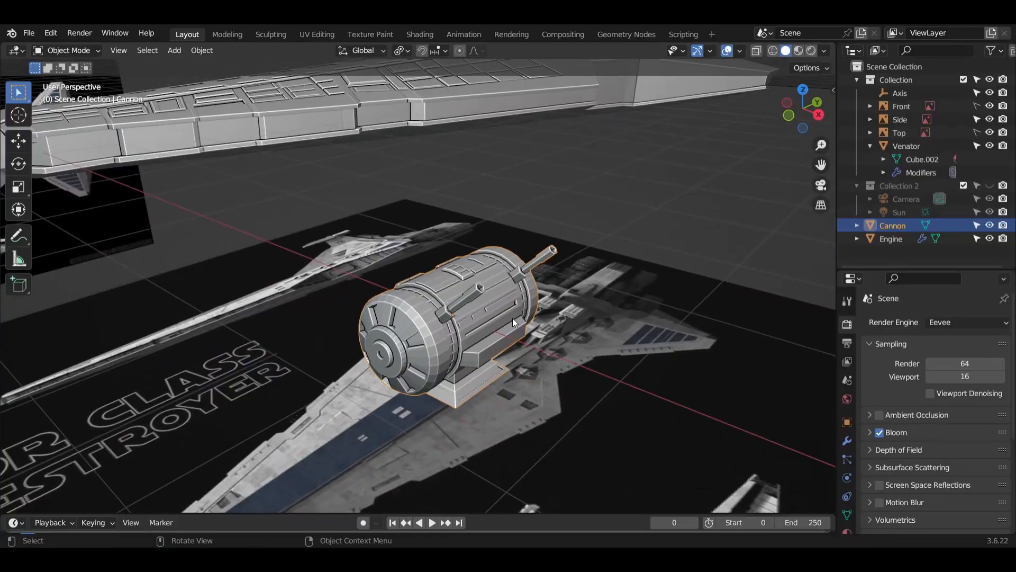
pyautogui.press('g')
pyautogui.press('y')
pyautogui.click(6, 139)
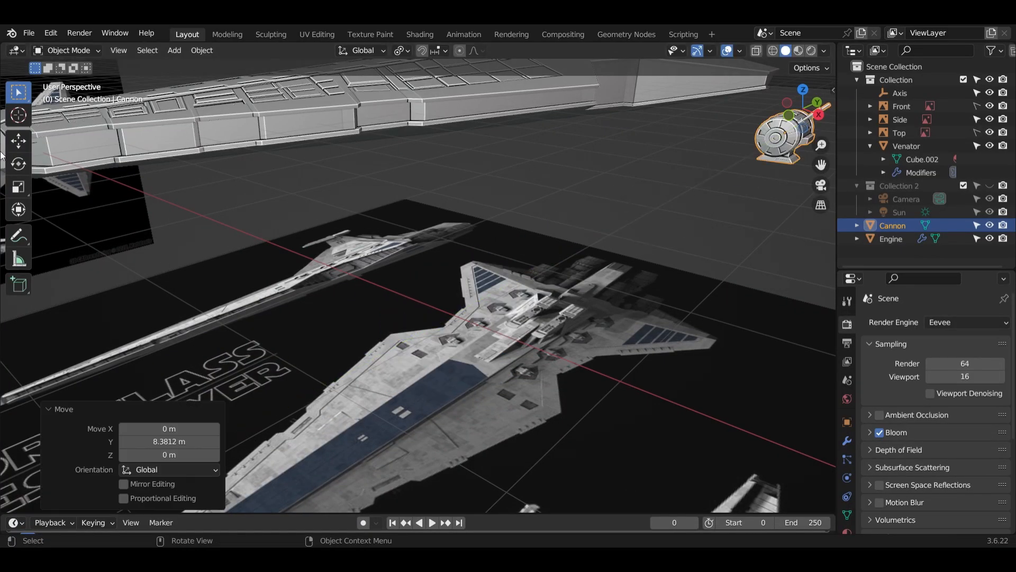
pyautogui.keyDown('shift'); pyautogui.moveTo(511, 204); pyautogui.dragTo(384, 290, button='middle'); pyautogui.keyUp('shift')
pyautogui.press('g')
pyautogui.press('y')
pyautogui.click(586, 222)
# - Move the cannon about -8.17 m along X over the rear hull and raise it about 1.09 m along Z
pyautogui.press('g')
pyautogui.press('x')
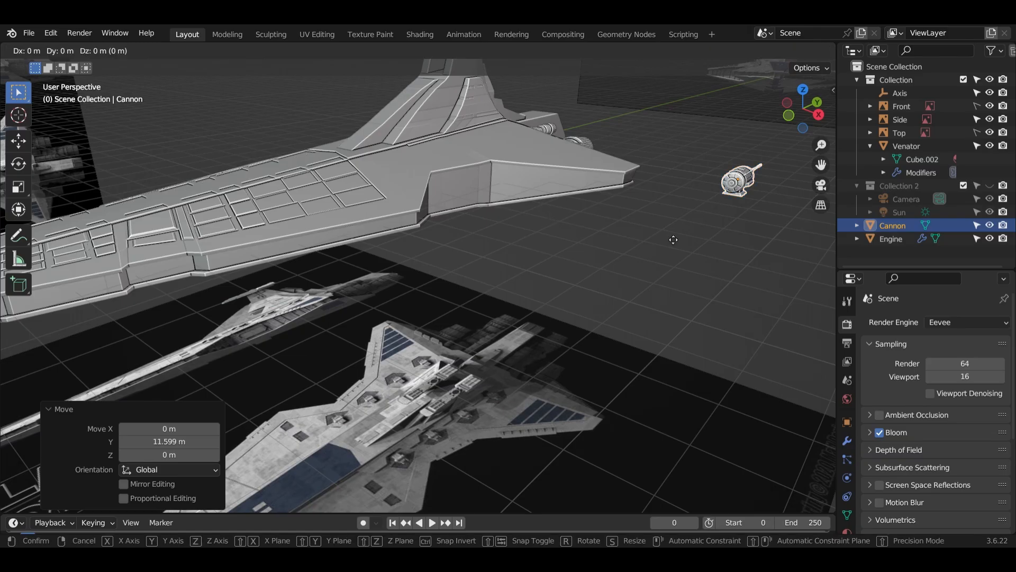
pyautogui.click(445, 206)
pyautogui.press('KP_Decimal')
pyautogui.scroll(-5, 445, 206)
pyautogui.keyDown('shift'); pyautogui.moveTo(399, 286); pyautogui.dragTo(424, 244, button='middle'); pyautogui.keyUp('shift')
pyautogui.press('g')
pyautogui.press('z')
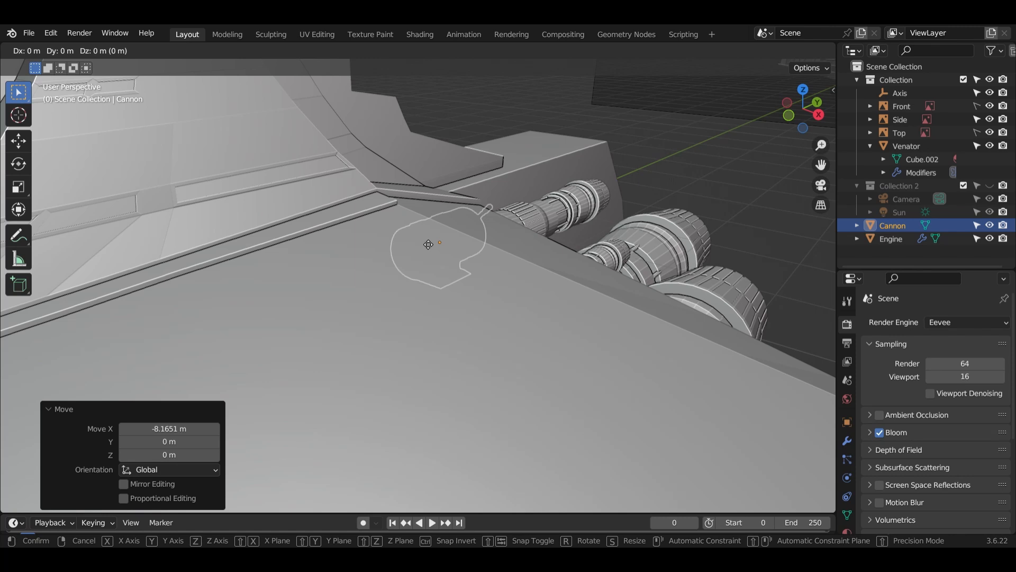
pyautogui.click(444, 148)
# - Move the cannon about 1.27 m along X and about -2.83 m along Y beside the superstructure
pyautogui.press('g')
pyautogui.press('x')
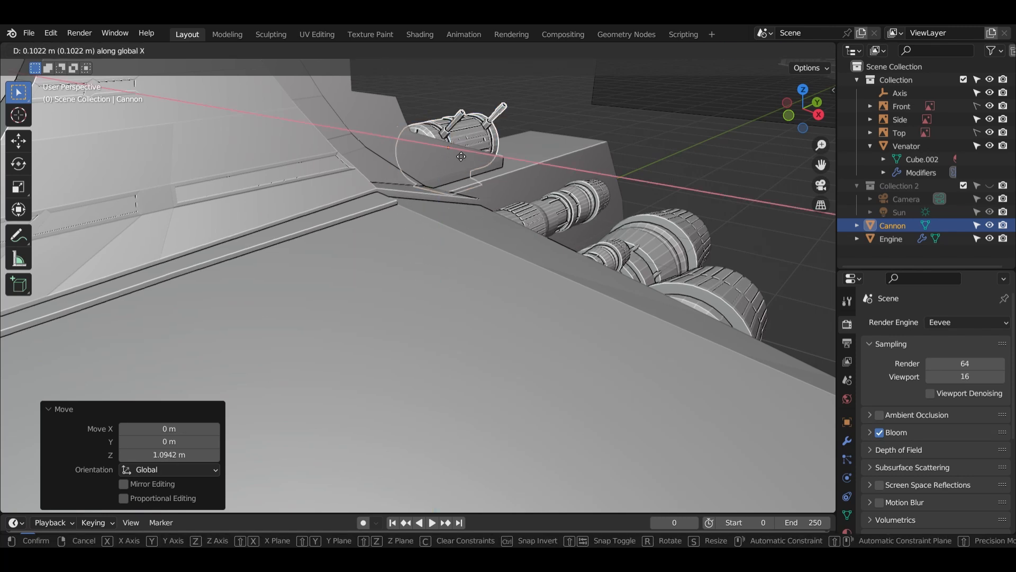
pyautogui.click(519, 183)
pyautogui.press('g')
pyautogui.press('y')
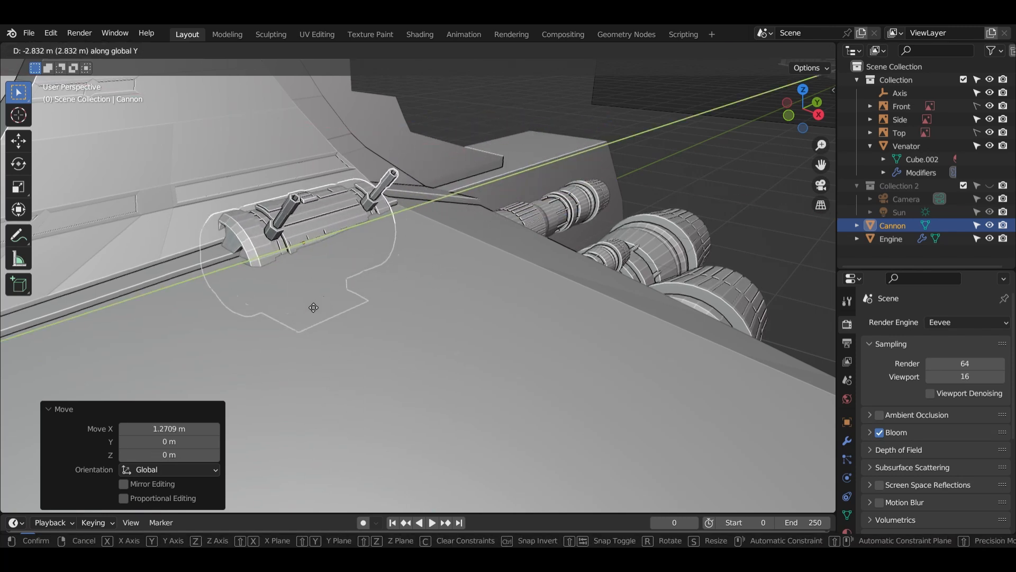
pyautogui.click(311, 306)
# - Raise the cannon about 0.43 m along Z and shift it about 0.49 m along X, away from the superstructure
pyautogui.press('g')
pyautogui.press('z')
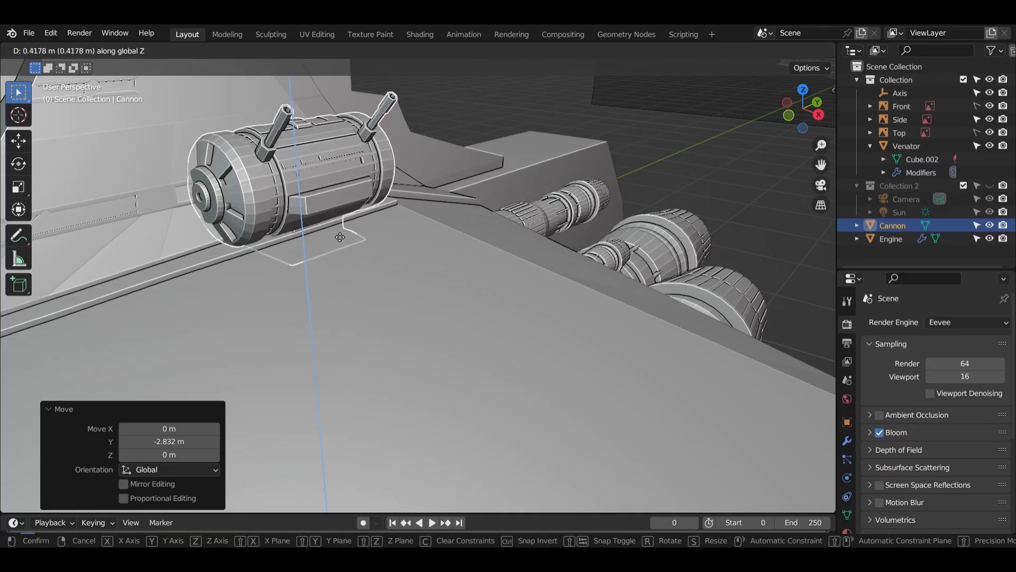
pyautogui.click(316, 232)
pyautogui.scroll(-5, 292, 279)
pyautogui.moveTo(291, 279); pyautogui.dragTo(342, 303, button='middle')
pyautogui.press('g')
pyautogui.press('x')
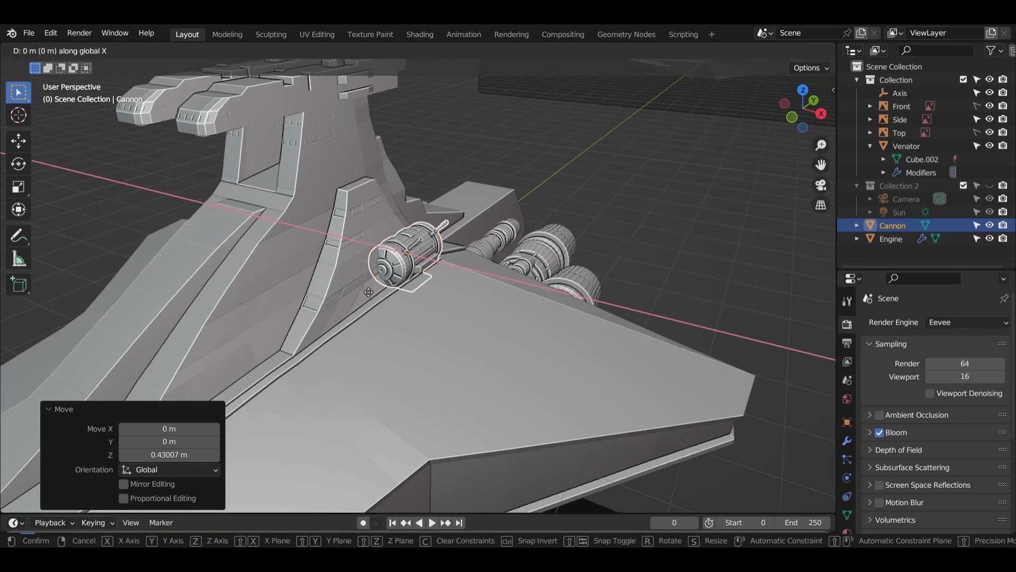
pyautogui.click(404, 300)
# - Scale the cannon uniformly to about 0.45 of its size
pyautogui.scroll(2, 529, 299)
pyautogui.scroll(3, 646, 249)
pyautogui.press('s')
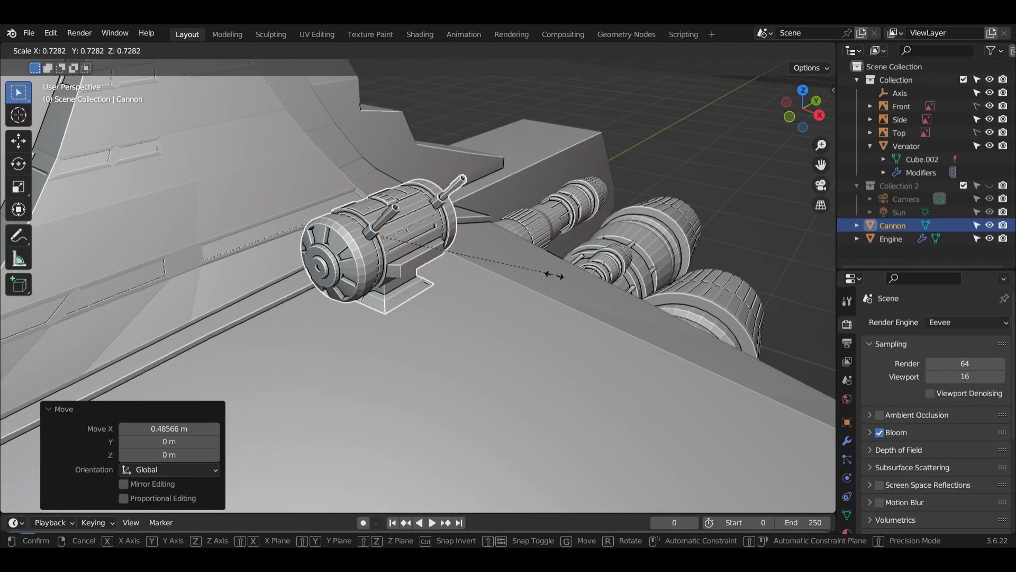
pyautogui.click(491, 266)
# - Shift the reduced cannon about 0.14 m along X and lower it about 0.24 m towards the hull deck
pyautogui.moveTo(491, 266); pyautogui.dragTo(522, 278, button='middle')
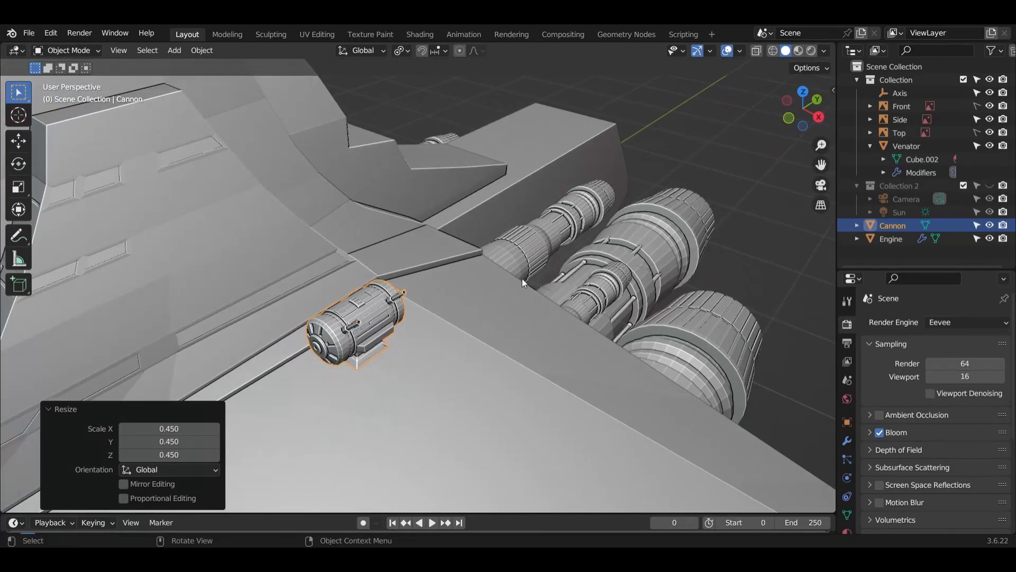
pyautogui.keyDown('shift'); pyautogui.moveTo(339, 338); pyautogui.dragTo(576, 180, button='middle'); pyautogui.keyUp('shift')
pyautogui.scroll(-6, 542, 274)
pyautogui.keyDown('shift'); pyautogui.moveTo(542, 274); pyautogui.dragTo(538, 239, button='middle'); pyautogui.keyUp('shift')
pyautogui.scroll(3, 574, 238)
pyautogui.scroll(-4, 437, 346)
pyautogui.press('g')
pyautogui.press('x')
pyautogui.click(576, 252)
pyautogui.moveTo(577, 252); pyautogui.dragTo(590, 277, button='middle')
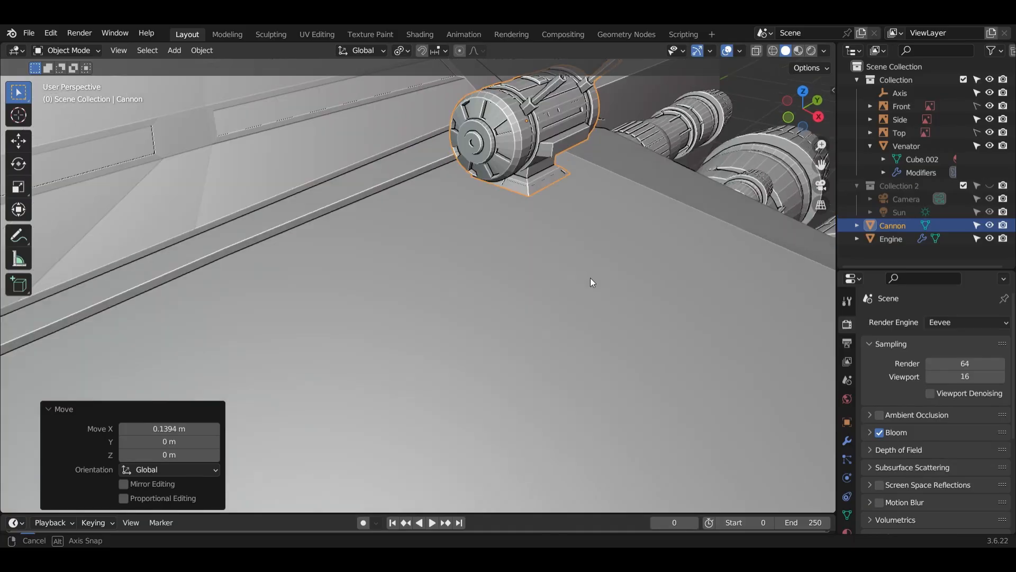
pyautogui.press('g')
pyautogui.press('z')
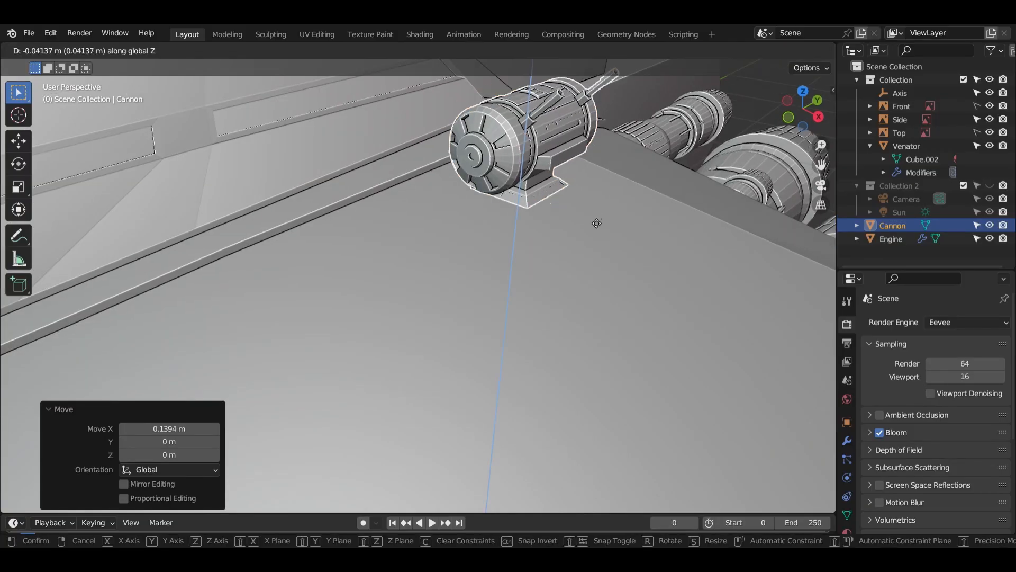
pyautogui.click(578, 279)
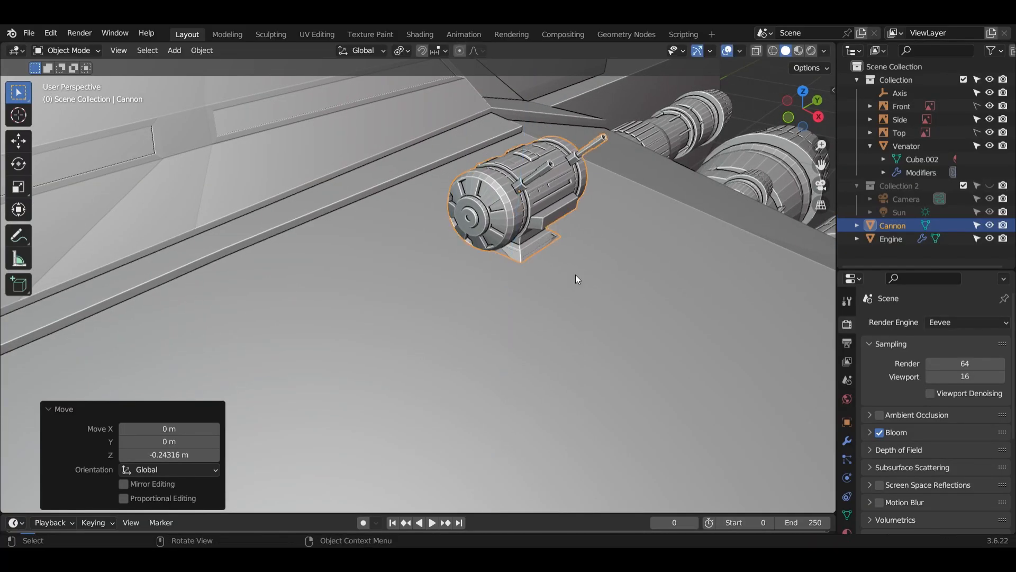
# - Shift the cannon about -0.2 m along X and adjust its height slightly so its base rests on the deck
pyautogui.press('g')
pyautogui.press('x')
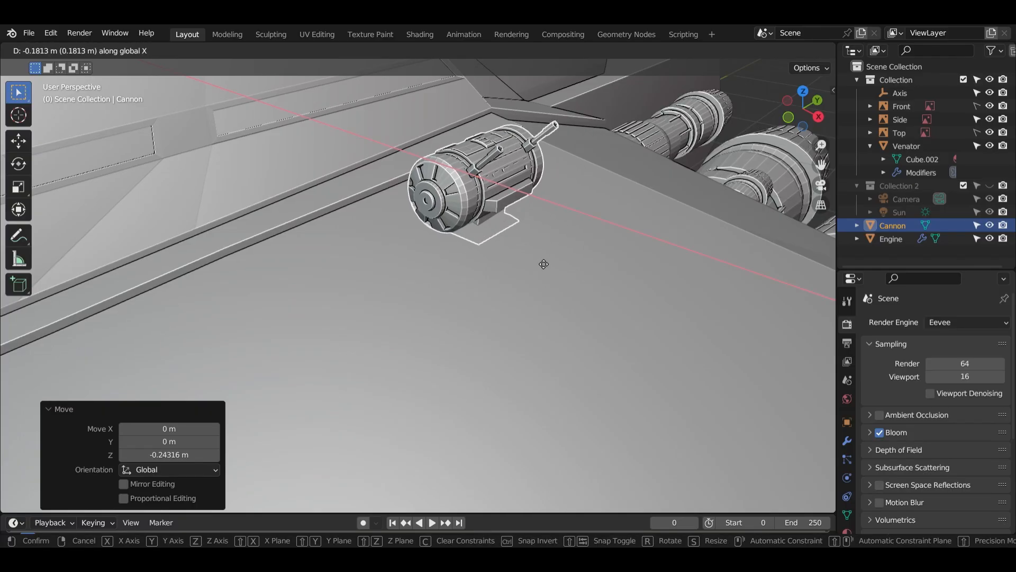
pyautogui.click(540, 263)
pyautogui.press('g')
pyautogui.press('z')
pyautogui.click(542, 254)
# - Add a material slot to the cannon with a new material named LaserTurret
pyautogui.moveTo(542, 254)
pyautogui.mouseDown(button='middle')
pyautogui.moveTo(617, 288)
pyautogui.moveTo(456, 286)
pyautogui.moveTo(437, 258)
pyautogui.moveTo(568, 265)
pyautogui.mouseUp(button='middle')
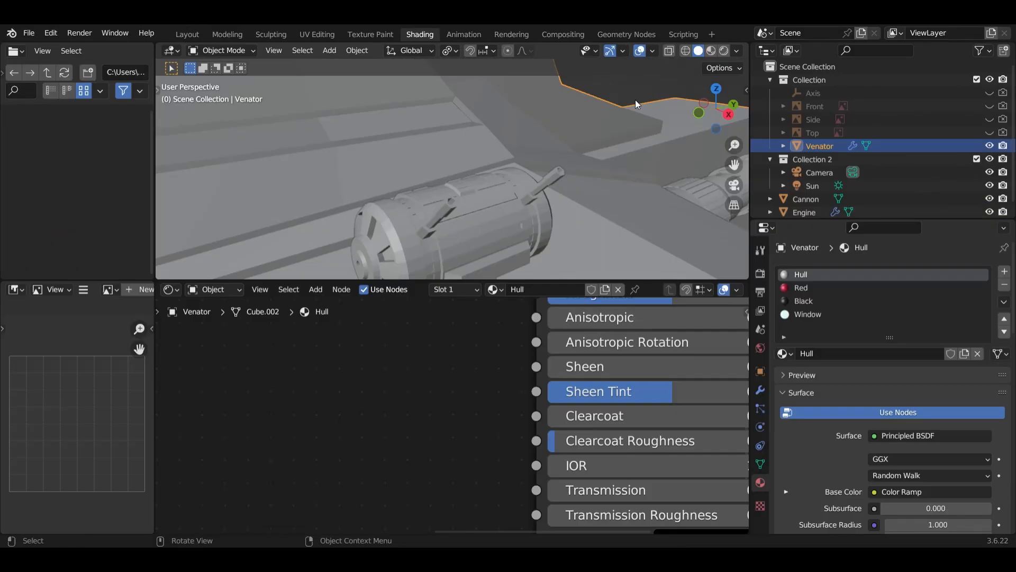
pyautogui.click(500, 220)
pyautogui.scroll(-3, 522, 221)
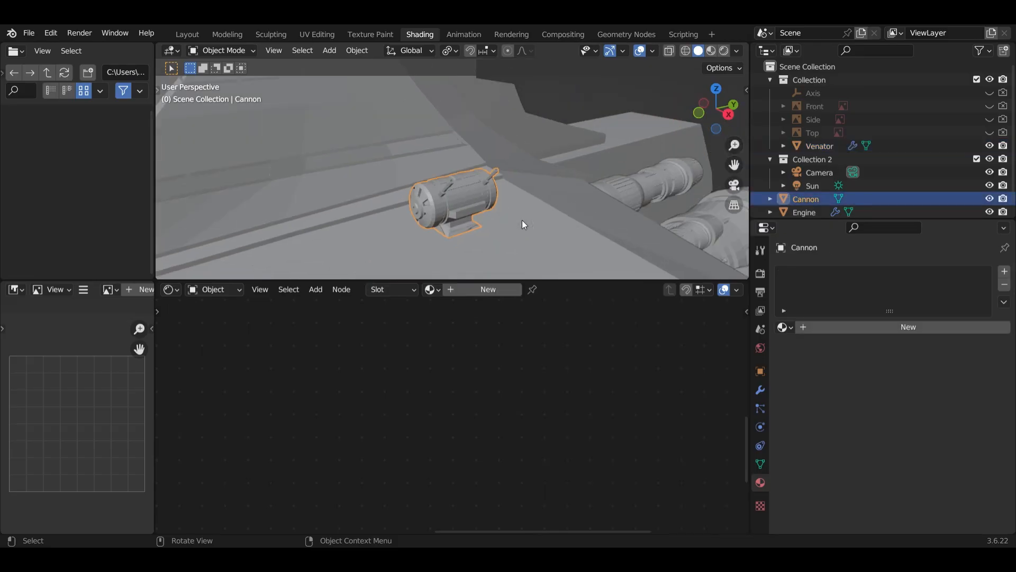
pyautogui.click(1005, 272)
pyautogui.click(792, 328)
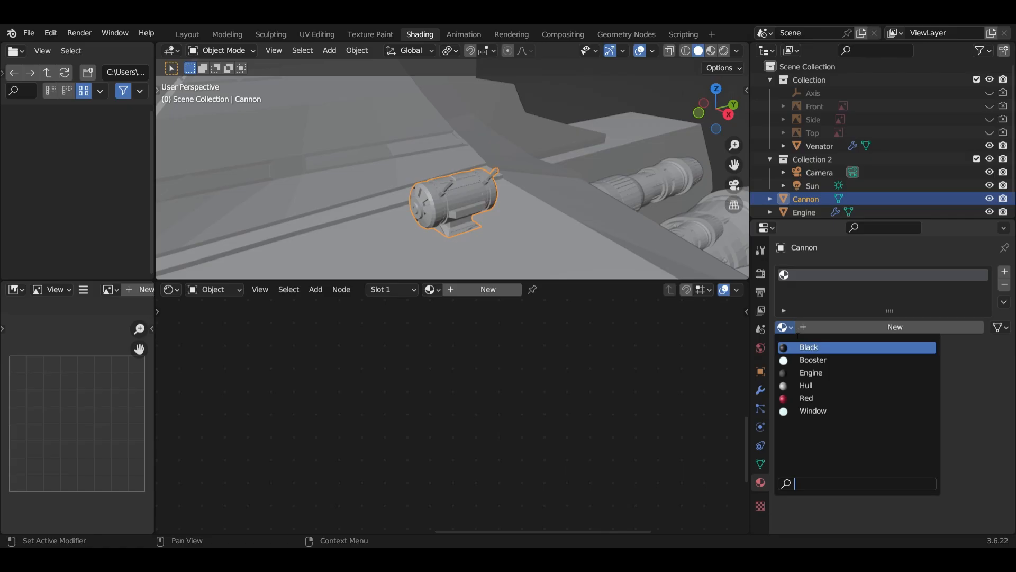
pyautogui.click(872, 328)
pyautogui.click(851, 327)
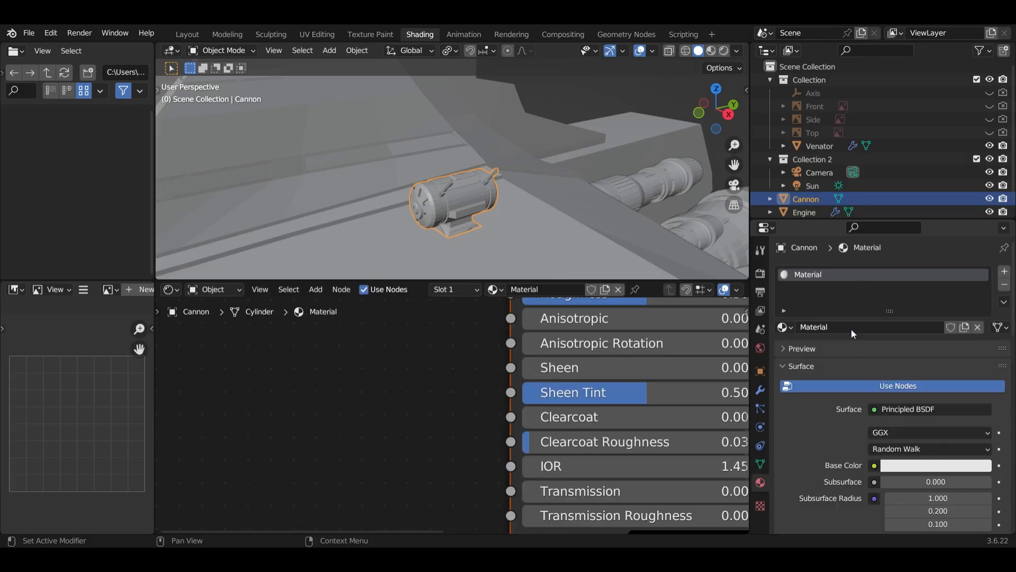
pyautogui.doubleClick(843, 333)
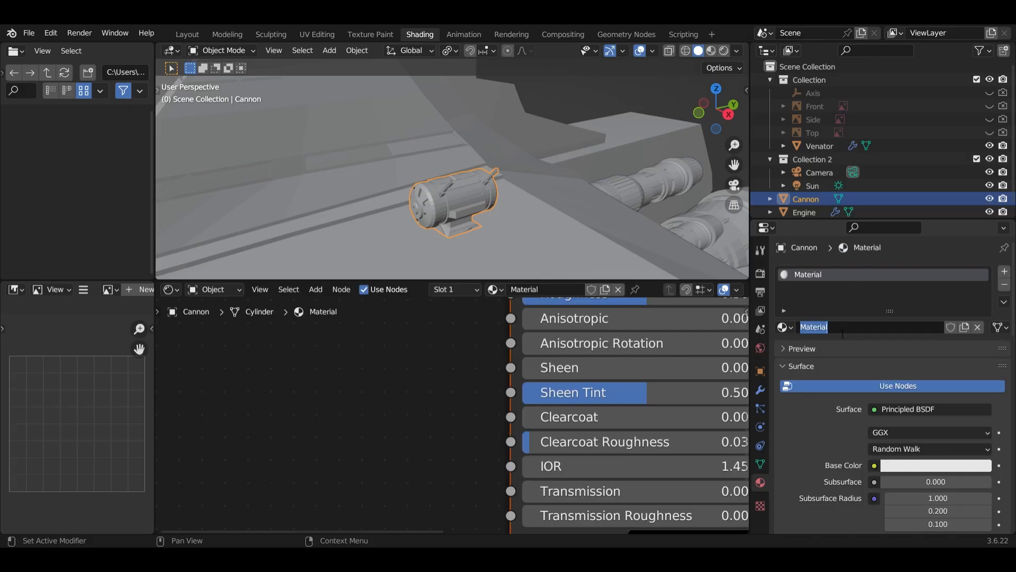
pyautogui.write('LaserTurret')
pyautogui.press('Return')
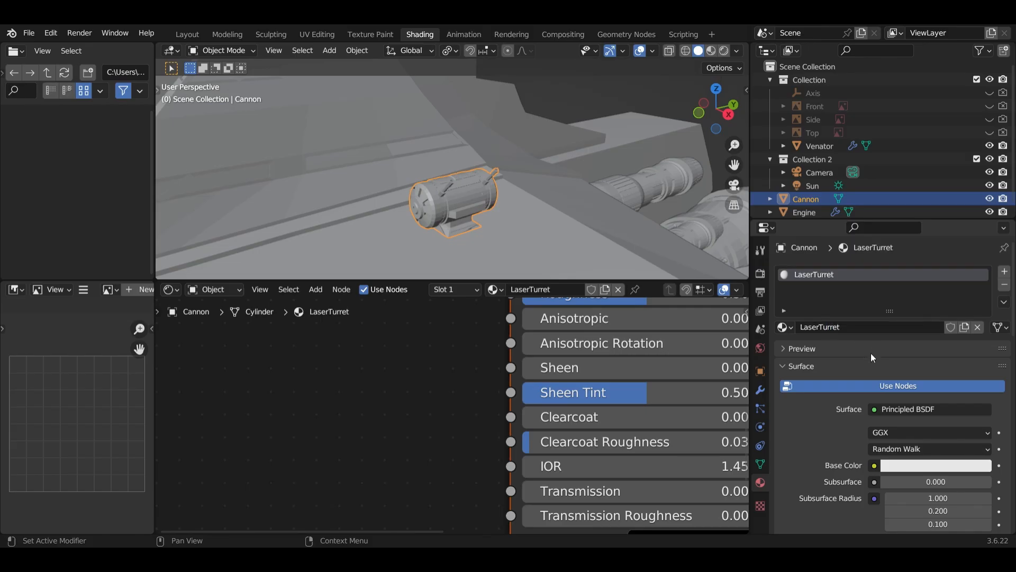
# - Darken the LaserTurret material's base colour to a grey with a value of about 0.253
pyautogui.click(894, 465)
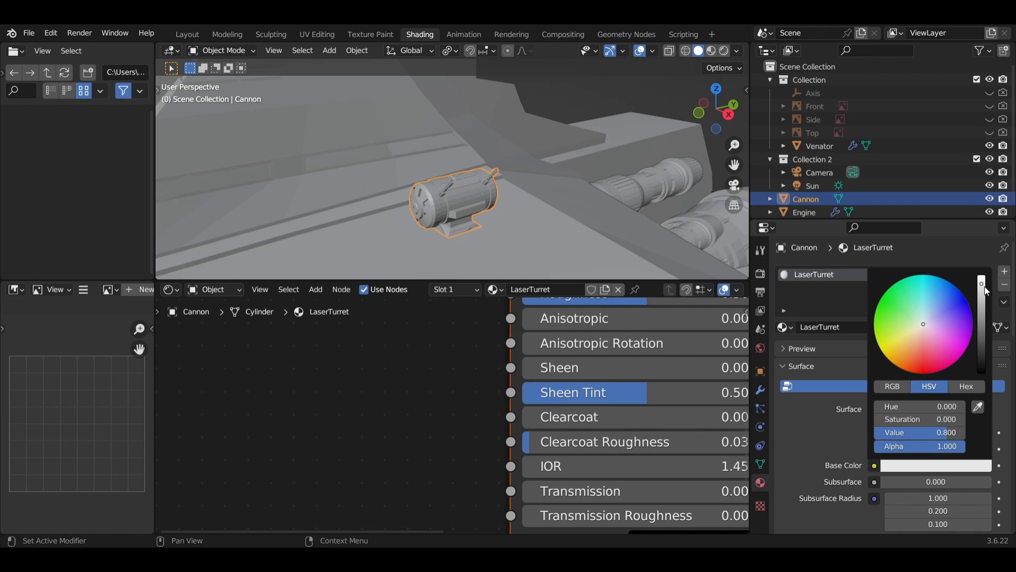
pyautogui.moveTo(982, 297); pyautogui.dragTo(982, 317)
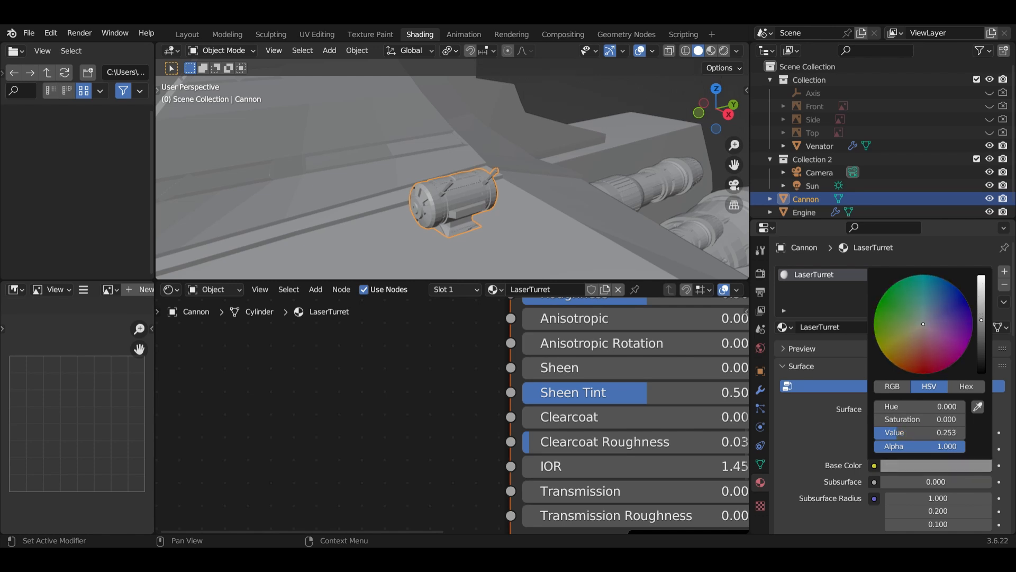
pyautogui.scroll(-3, 853, 466)
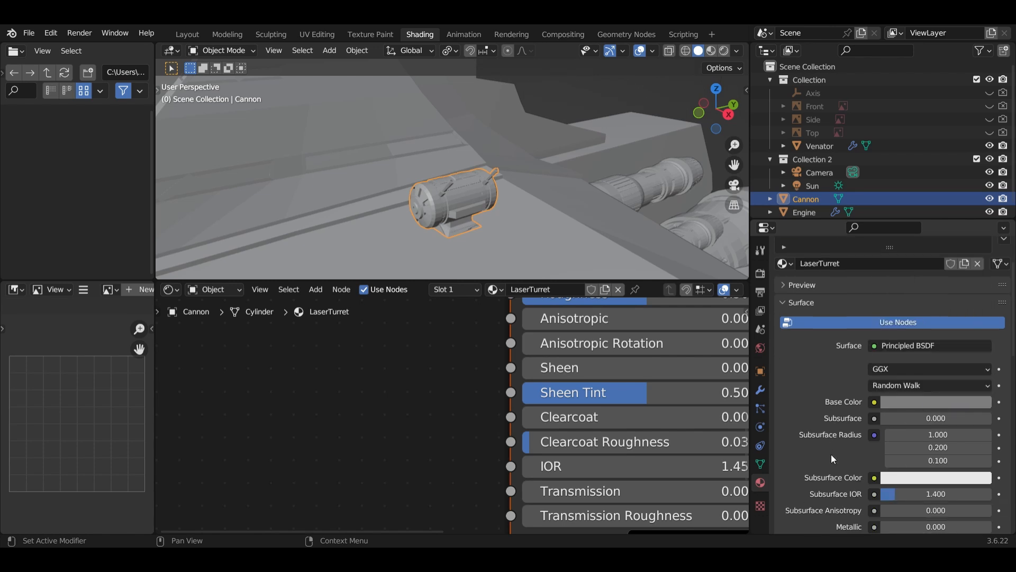
# - Set the LaserTurret material's Metallic to 0.915 and its Roughness to 0.140
pyautogui.scroll(-3, 855, 411)
pyautogui.scroll(-1, 878, 465)
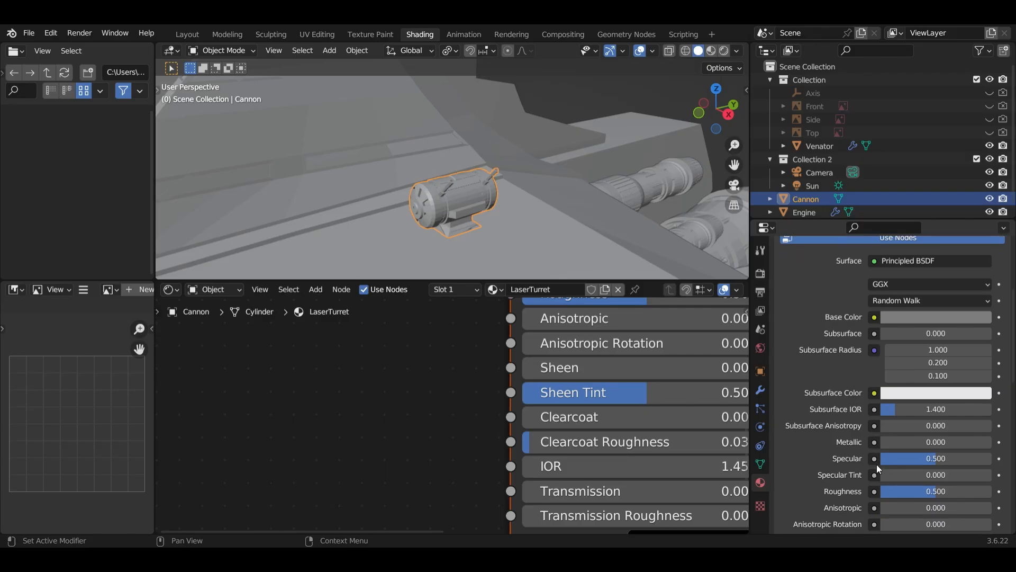
pyautogui.moveTo(884, 439); pyautogui.dragTo(982, 441)
pyautogui.moveTo(969, 490); pyautogui.dragTo(930, 490)
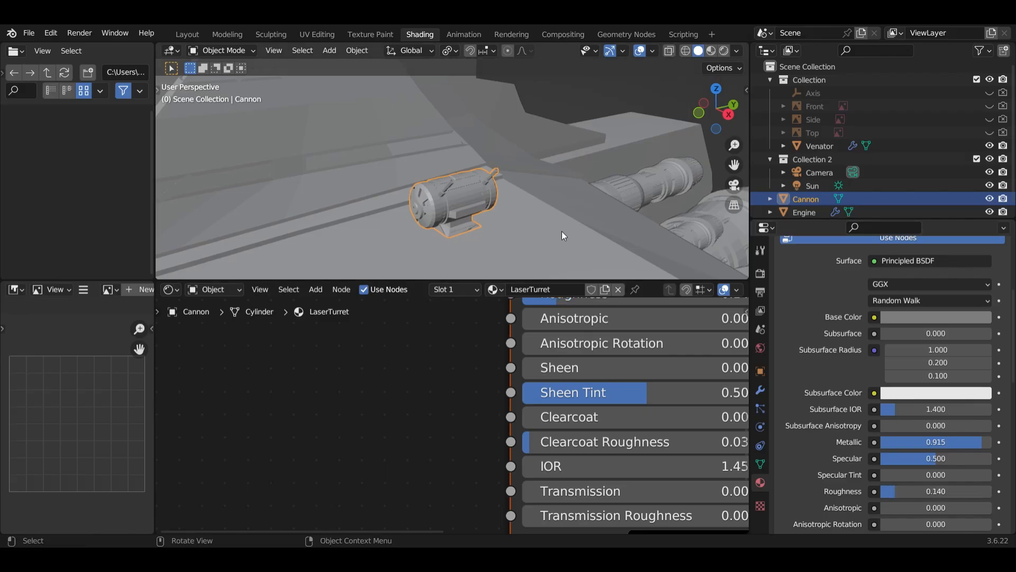
# - Inset the row of five faces along the cannon's side individually by a thin margin
pyautogui.scroll(6, 526, 212)
pyautogui.scroll(-4, 532, 211)
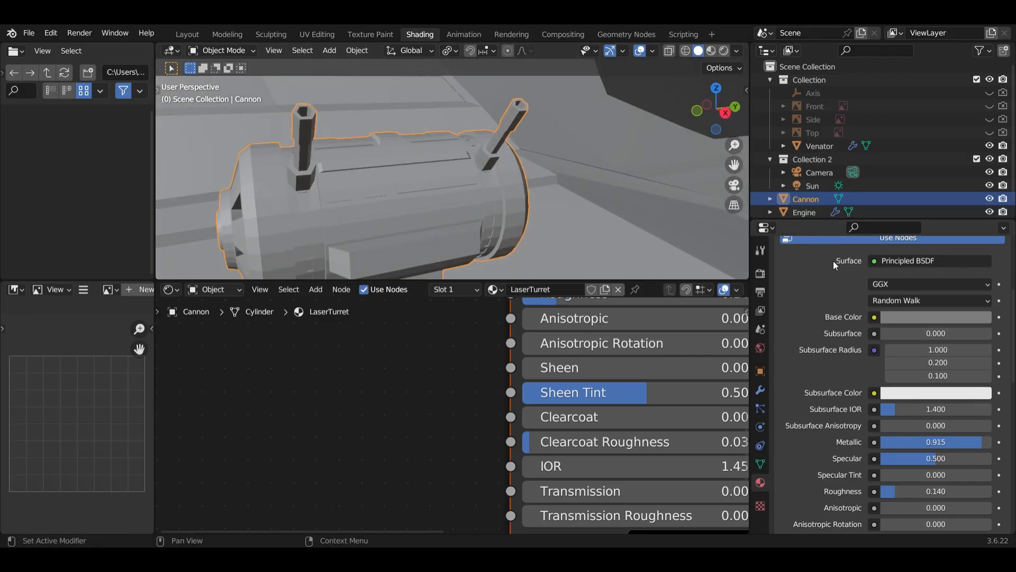
pyautogui.scroll(6, 833, 259)
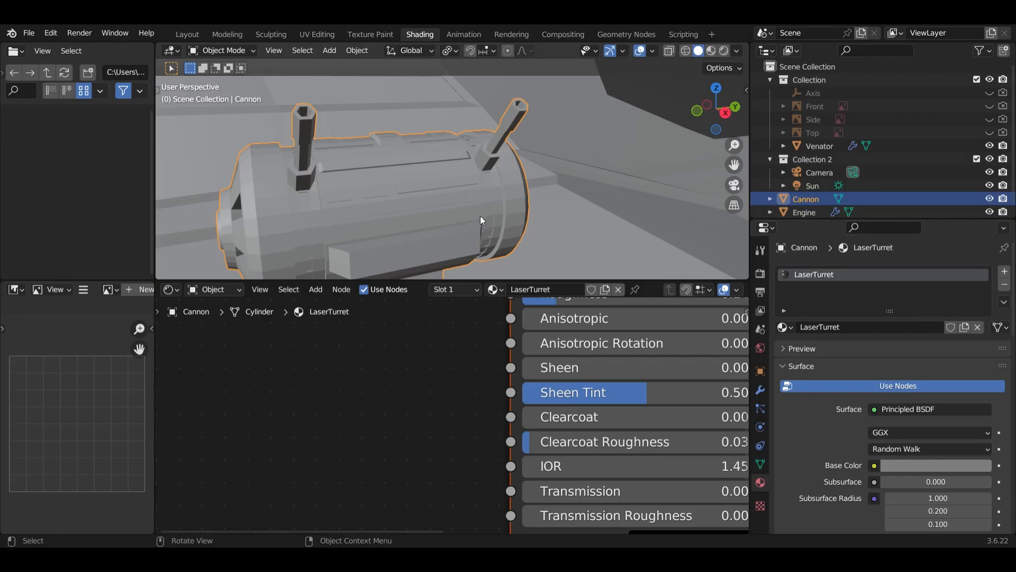
pyautogui.press('Tab')
pyautogui.press('a')
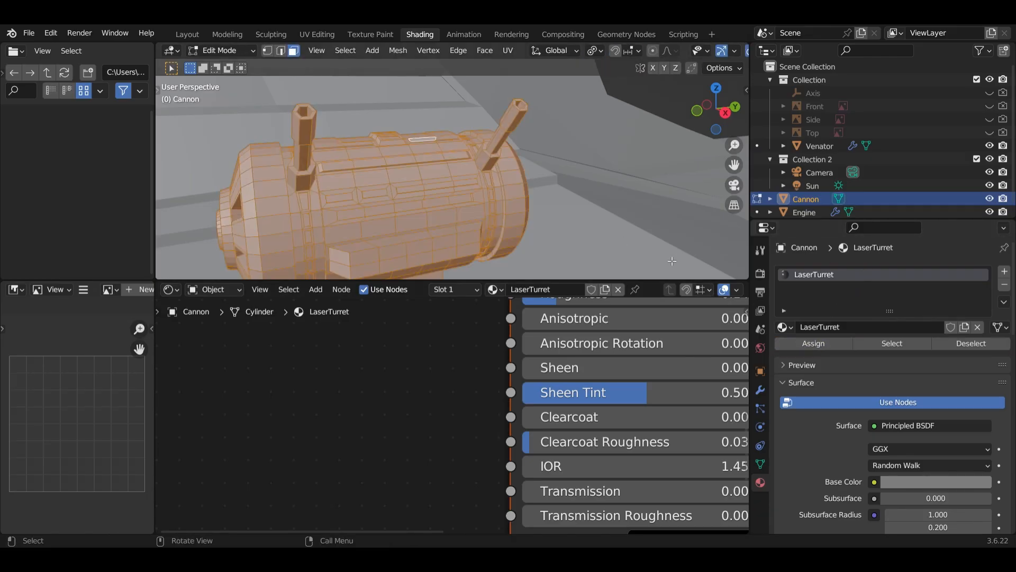
pyautogui.scroll(3, 523, 227)
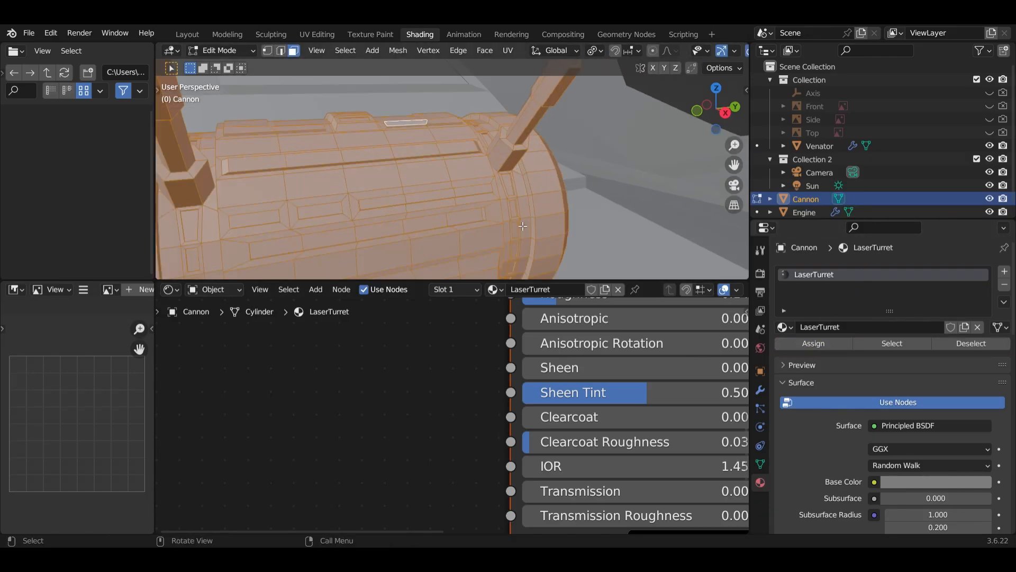
pyautogui.click(298, 248)
pyautogui.keyDown('shift'); pyautogui.click(321, 242); pyautogui.keyUp('shift')
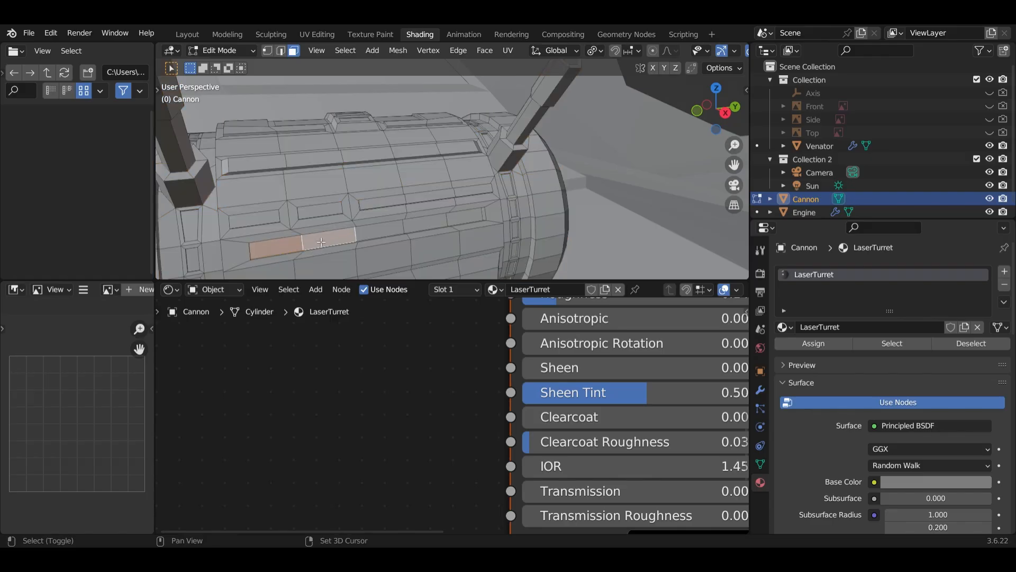
pyautogui.keyDown('shift'); pyautogui.click(377, 236); pyautogui.keyUp('shift')
pyautogui.keyDown('shift'); pyautogui.click(426, 231); pyautogui.keyUp('shift')
pyautogui.keyDown('shift'); pyautogui.click(467, 218); pyautogui.keyUp('shift')
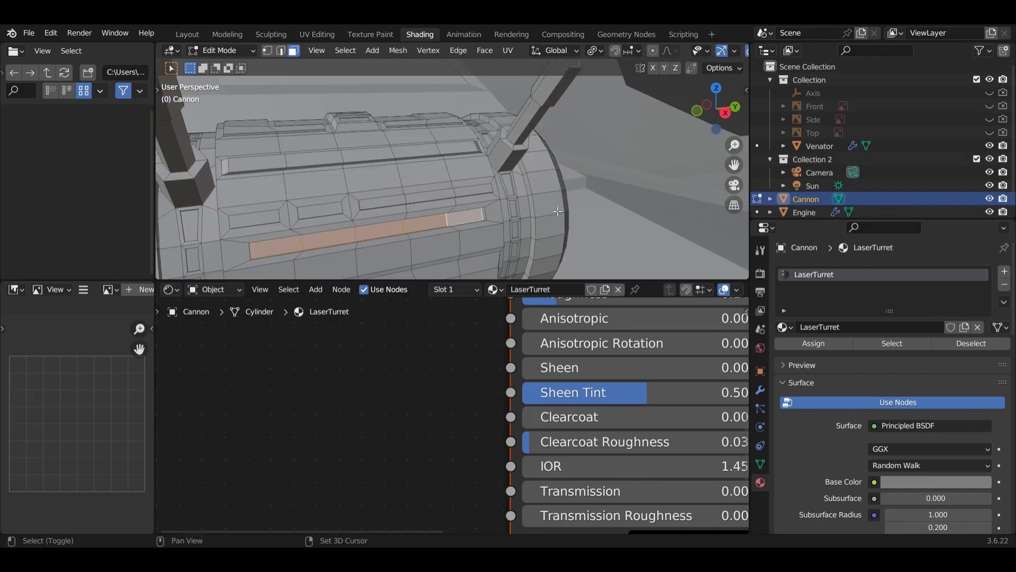
pyautogui.press('i')
pyautogui.press('i')
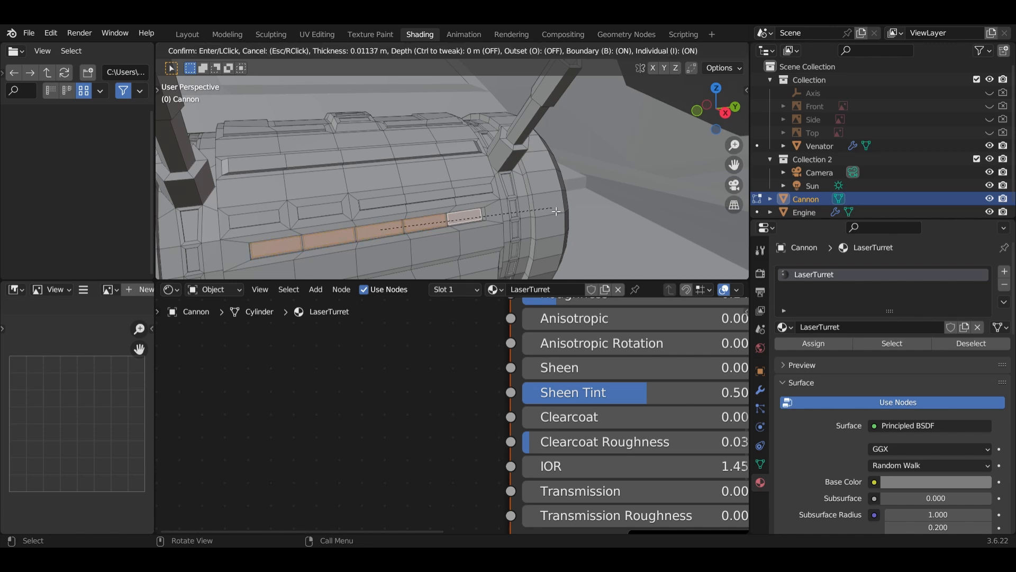
pyautogui.click(555, 213)
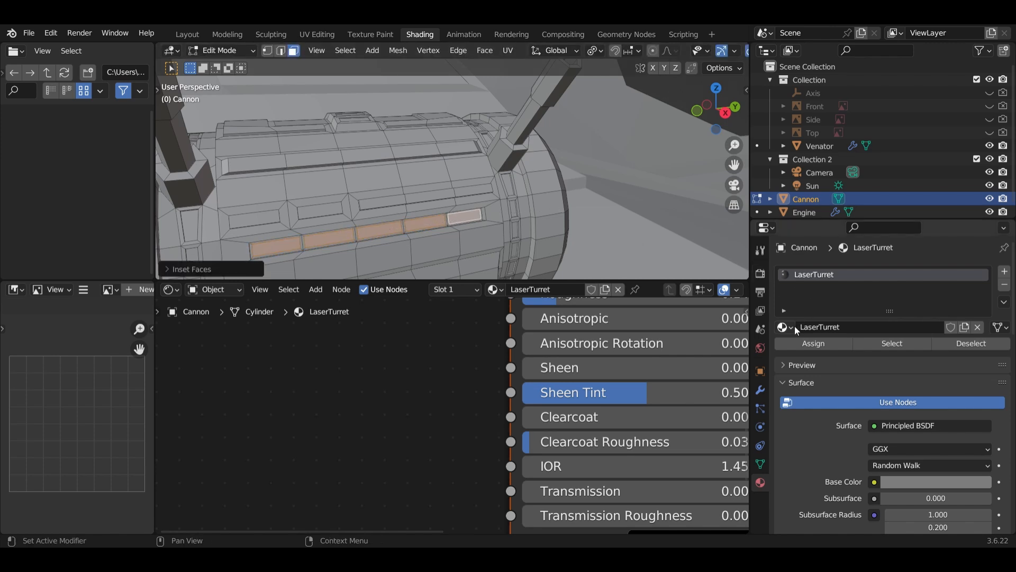
# - Add a second material slot with the existing Window material and assign it to the five inset faces
pyautogui.click(1005, 275)
pyautogui.click(791, 356)
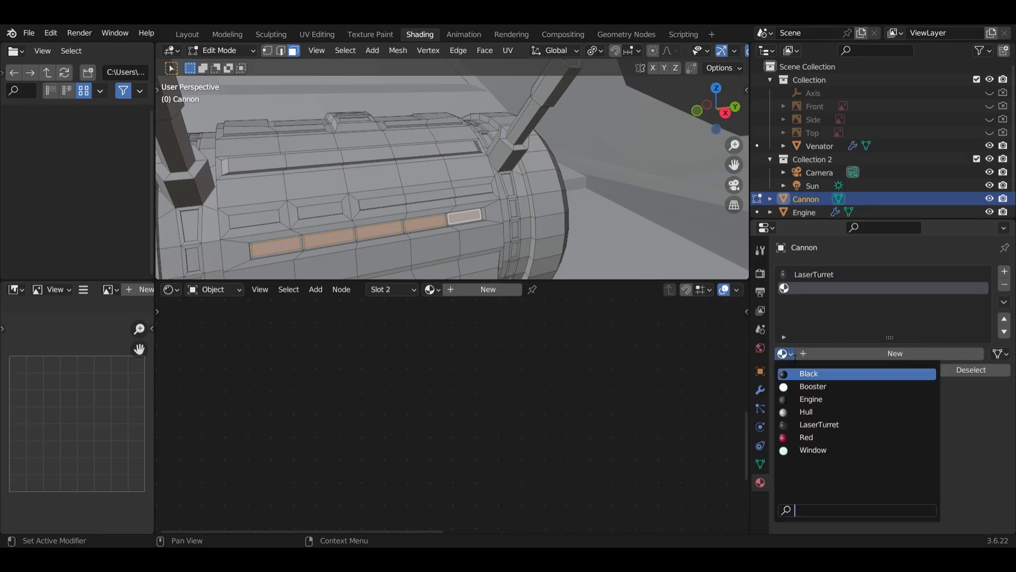
pyautogui.click(818, 451)
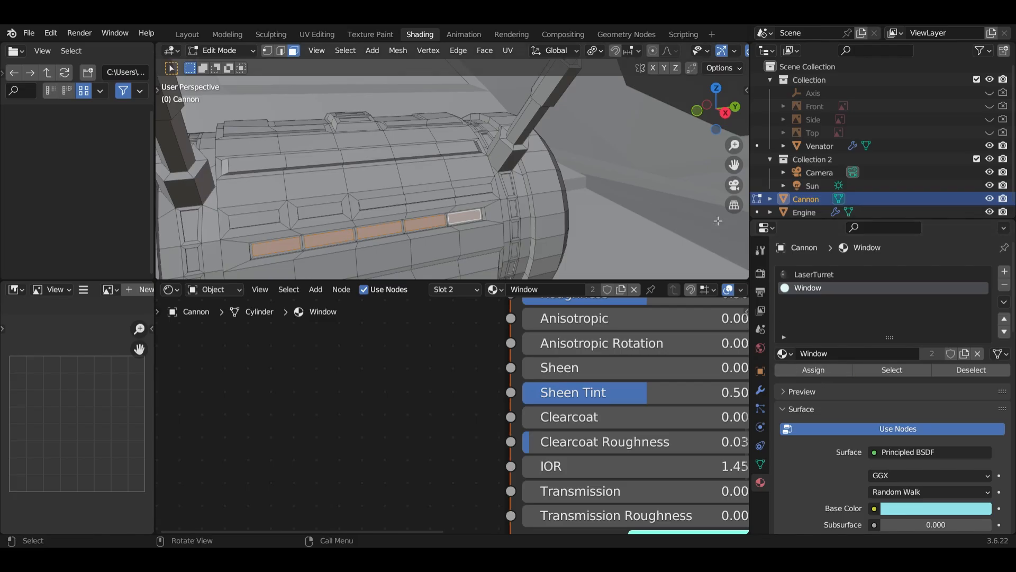
# - Widen the 3D viewport, switch it to Material Preview shading and examine the cannon's materials up close
pyautogui.moveTo(609, 111); pyautogui.dragTo(672, 83, button='middle')
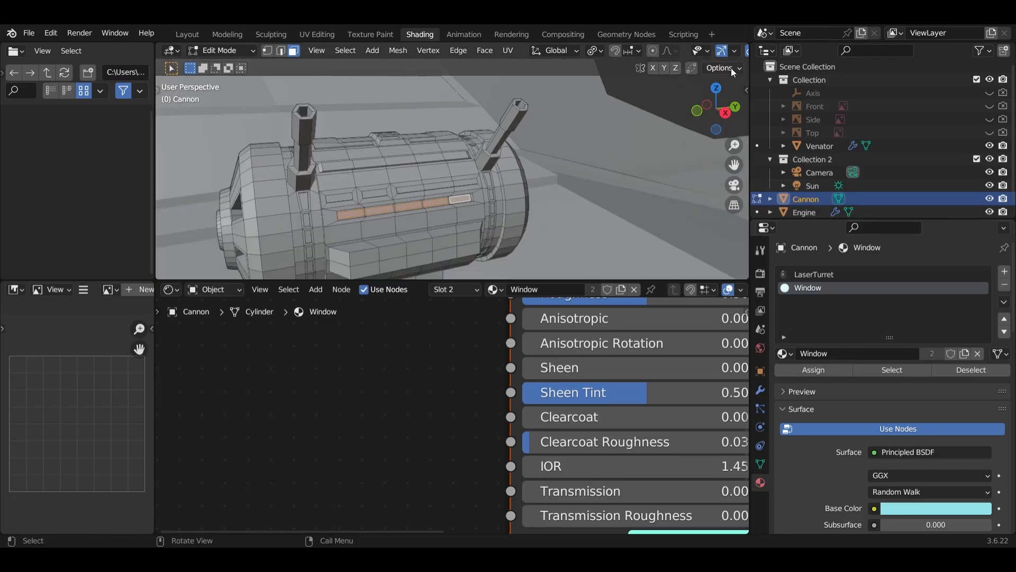
pyautogui.moveTo(752, 96); pyautogui.dragTo(828, 109)
pyautogui.scroll(-4, 765, 131)
pyautogui.scroll(4, 765, 132)
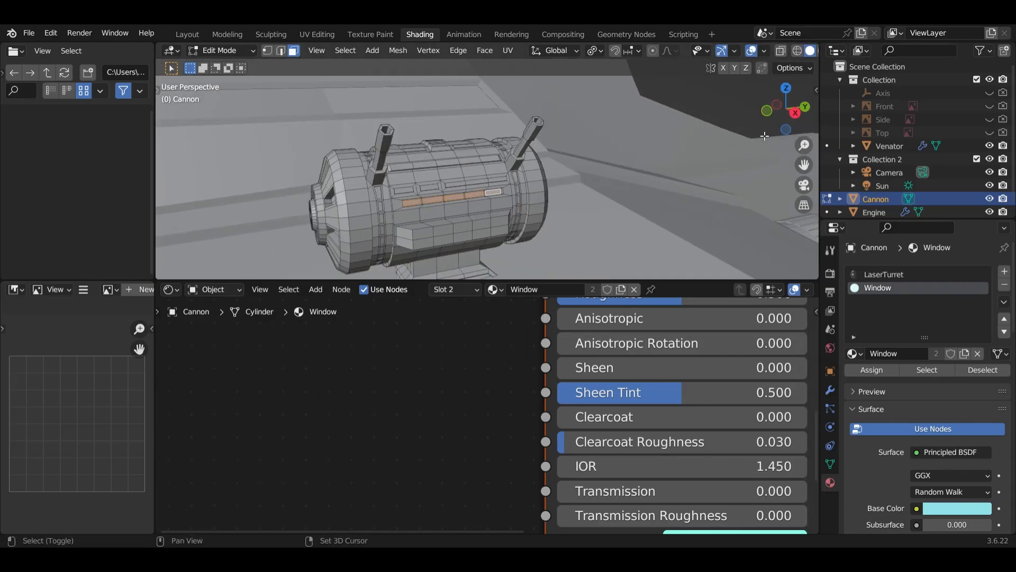
pyautogui.scroll(-3, 811, 54)
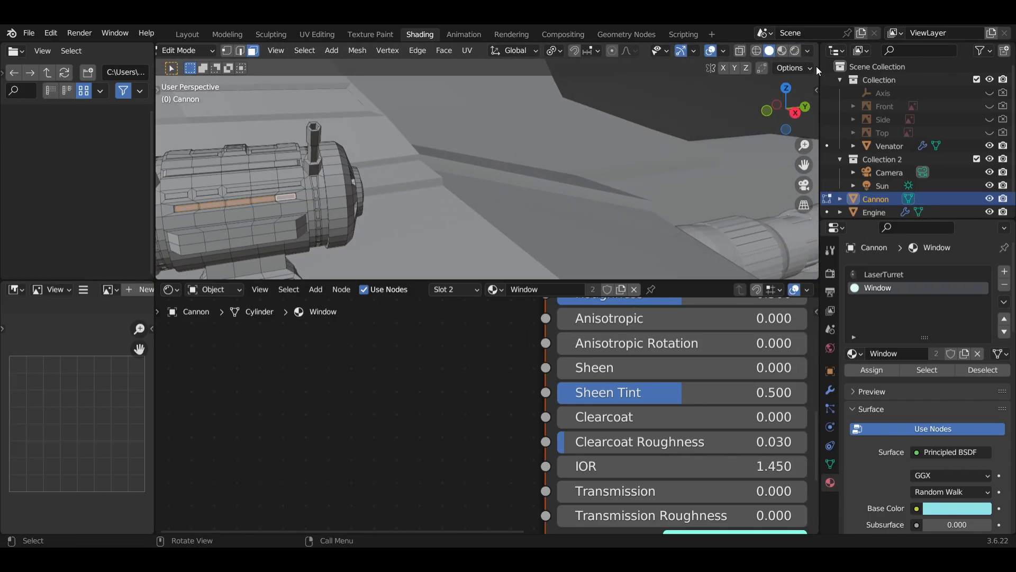
pyautogui.click(783, 51)
pyautogui.moveTo(339, 195)
pyautogui.keyDown('shift'); pyautogui.mouseDown(button='middle')
pyautogui.moveTo(544, 178)
pyautogui.moveTo(499, 197)
pyautogui.moveTo(561, 210)
pyautogui.moveTo(593, 199)
pyautogui.moveTo(569, 193)
pyautogui.mouseUp(button='middle'); pyautogui.keyUp('shift')
pyautogui.scroll(-4, 514, 184)
pyautogui.scroll(2, 514, 185)
pyautogui.scroll(-4, 508, 188)
pyautogui.scroll(8, 567, 209)
pyautogui.scroll(5, 582, 194)
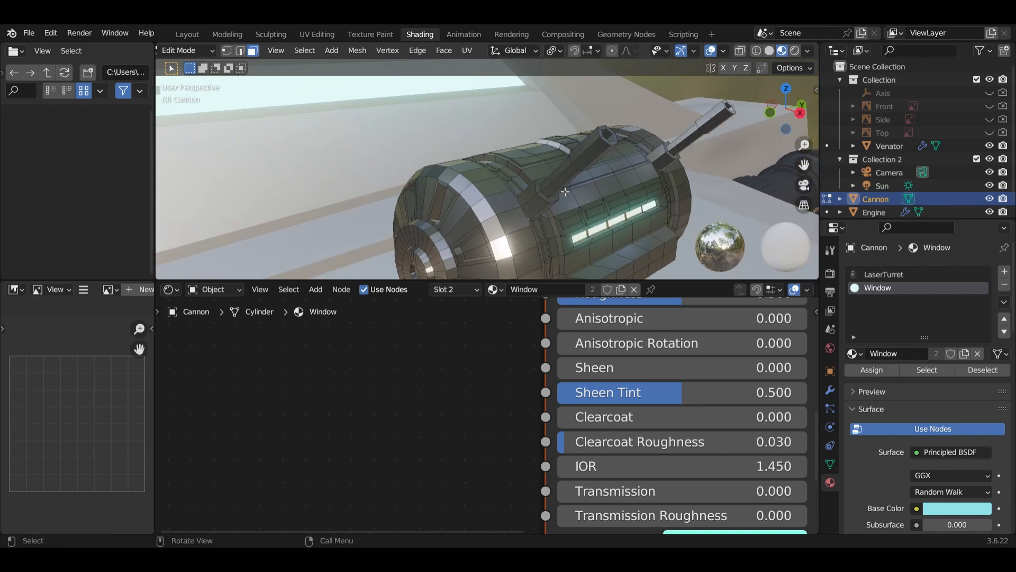
# - Lighten the LaserTurret material's base colour to a brighter grey
pyautogui.scroll(-8, 933, 393)
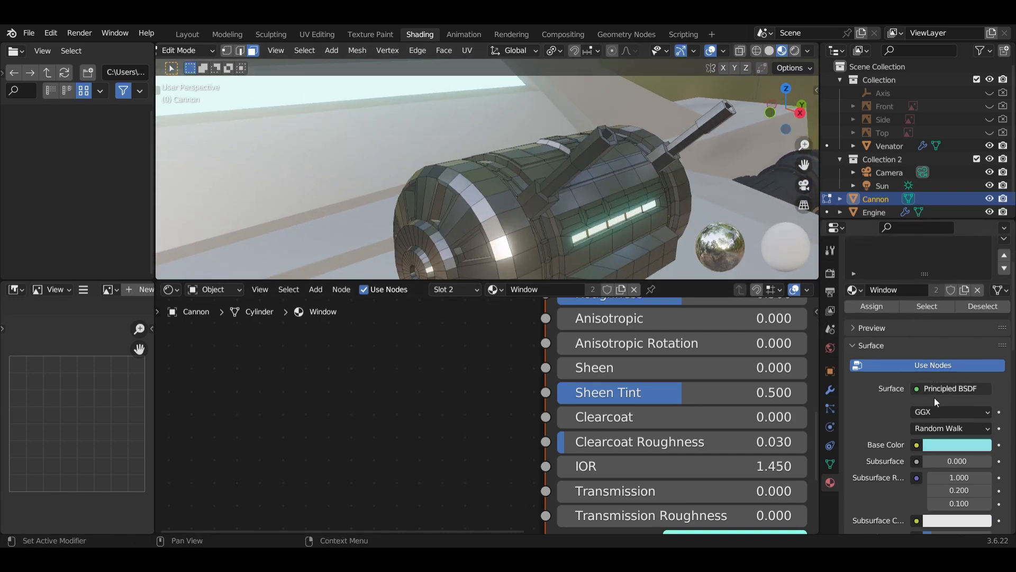
pyautogui.scroll(-2, 937, 410)
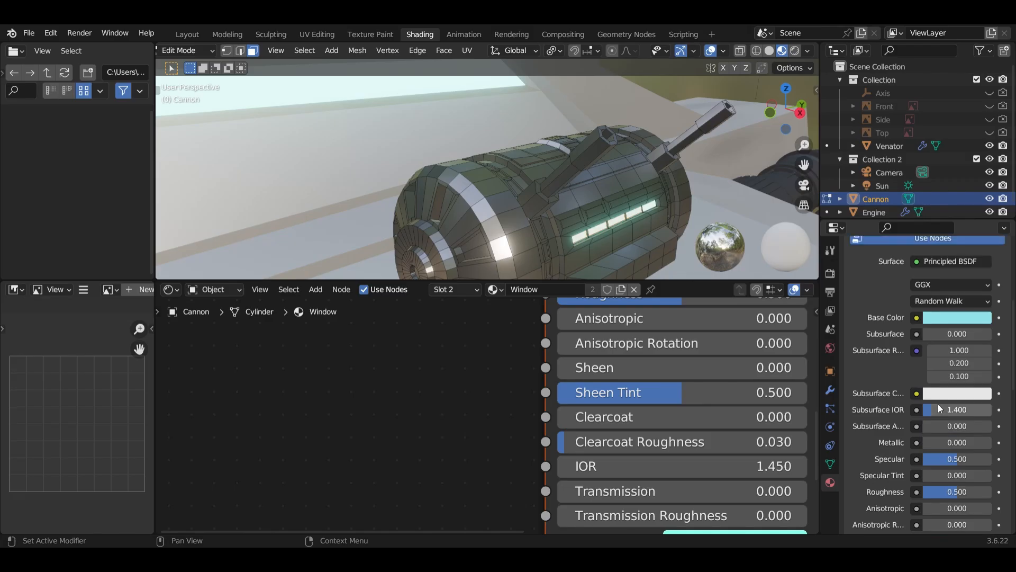
pyautogui.scroll(10, 955, 304)
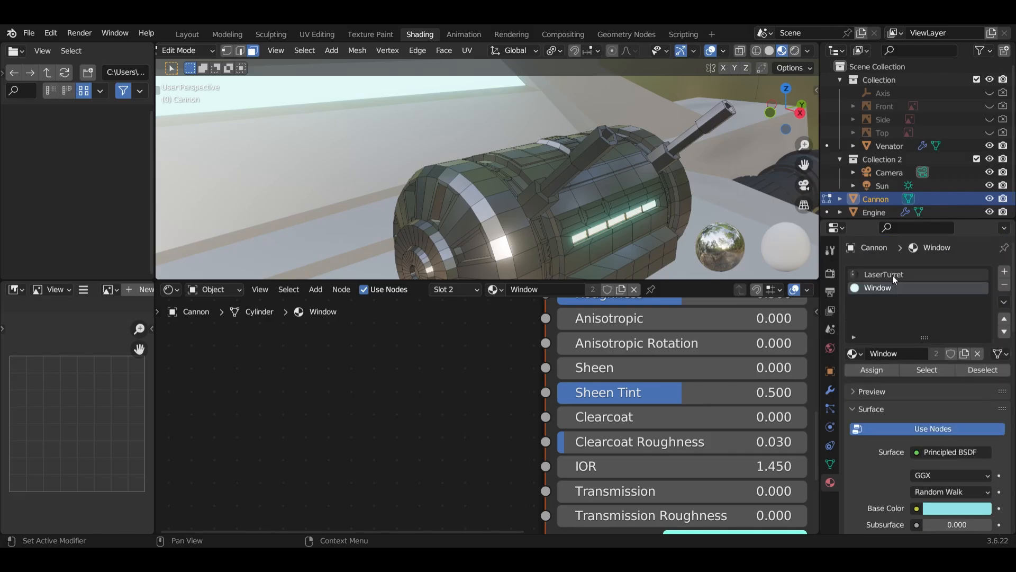
pyautogui.click(893, 275)
pyautogui.scroll(-3, 923, 355)
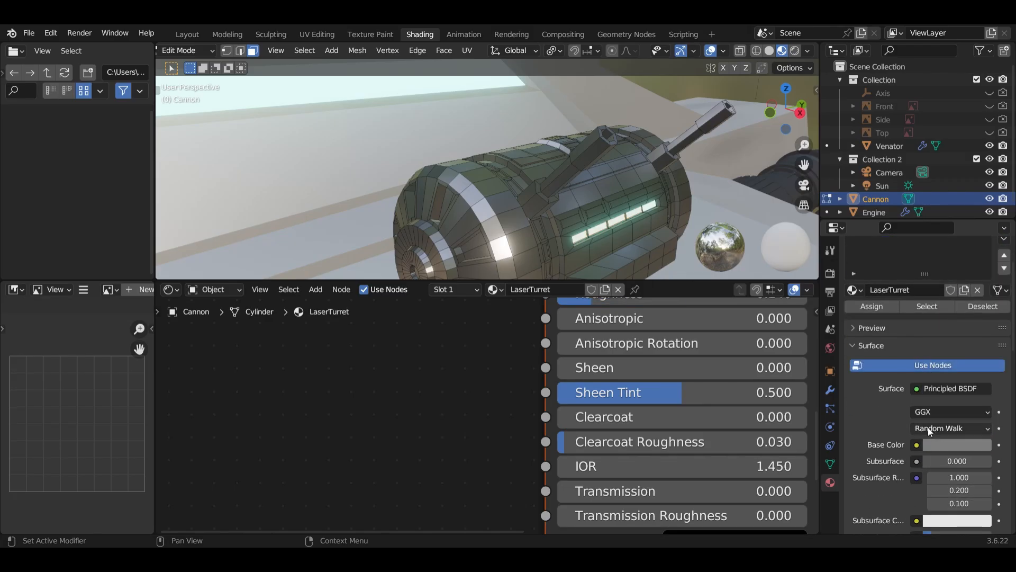
pyautogui.scroll(-5, 939, 442)
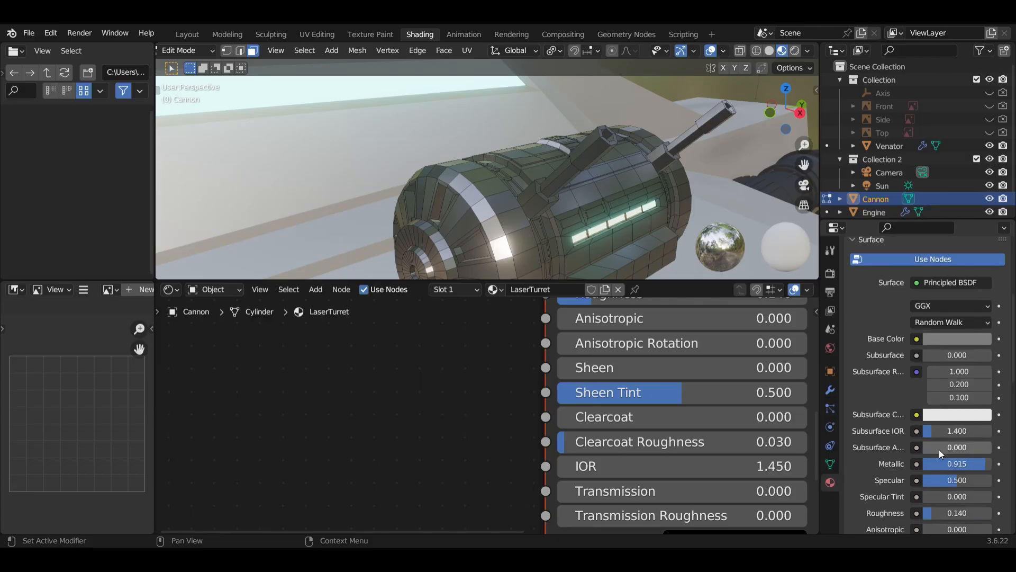
pyautogui.click(960, 343)
pyautogui.moveTo(982, 199); pyautogui.dragTo(981, 178)
# - Switch the viewport to Rendered shading and inspect the cannon's look against the whole ship
pyautogui.scroll(-6, 604, 181)
pyautogui.scroll(-4, 606, 182)
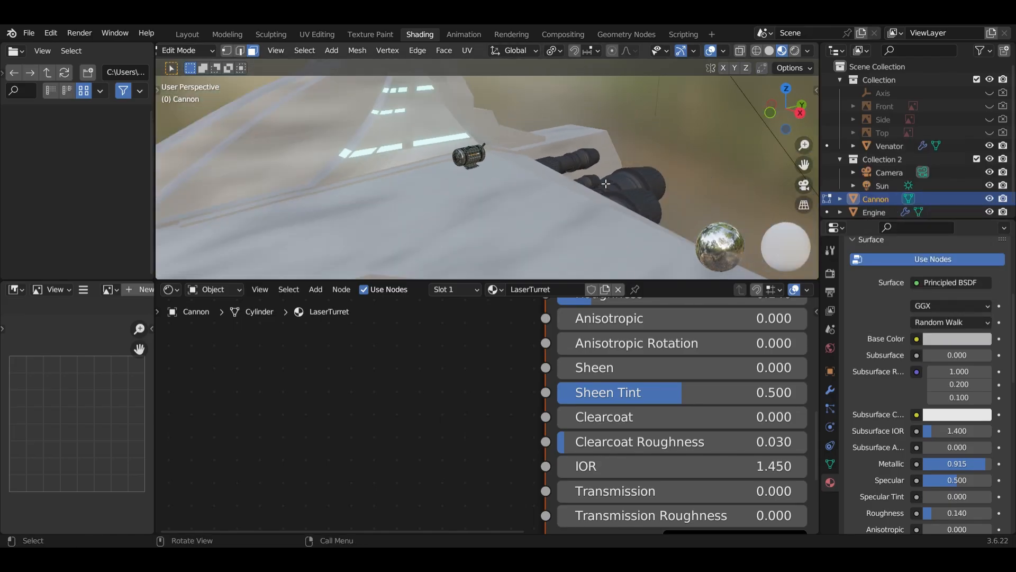
pyautogui.scroll(-4, 667, 173)
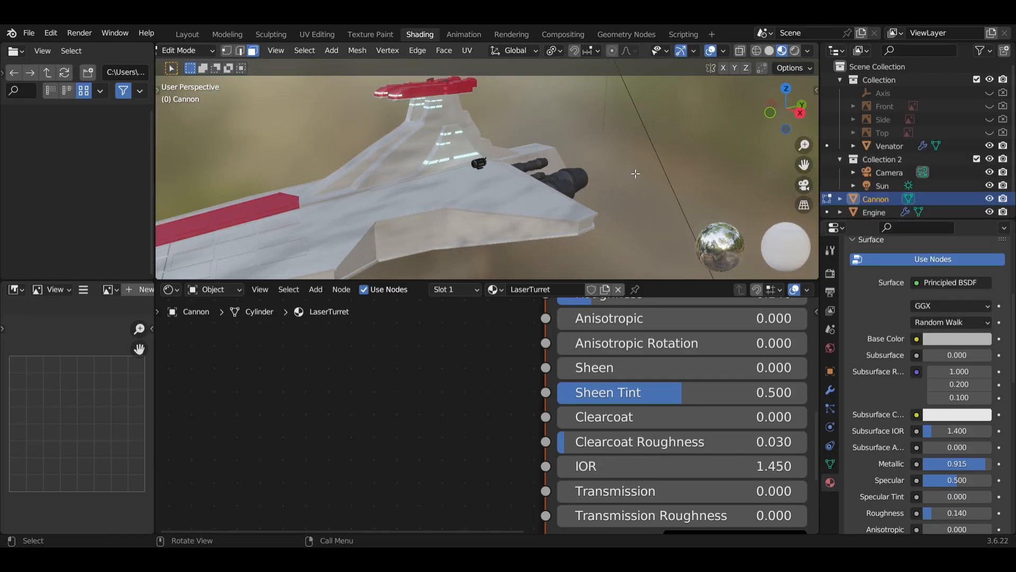
pyautogui.click(795, 50)
pyautogui.moveTo(659, 188)
pyautogui.mouseDown(button='middle')
pyautogui.moveTo(482, 198)
pyautogui.moveTo(568, 184)
pyautogui.moveTo(619, 254)
pyautogui.mouseUp(button='middle')
pyautogui.scroll(5, 482, 198)
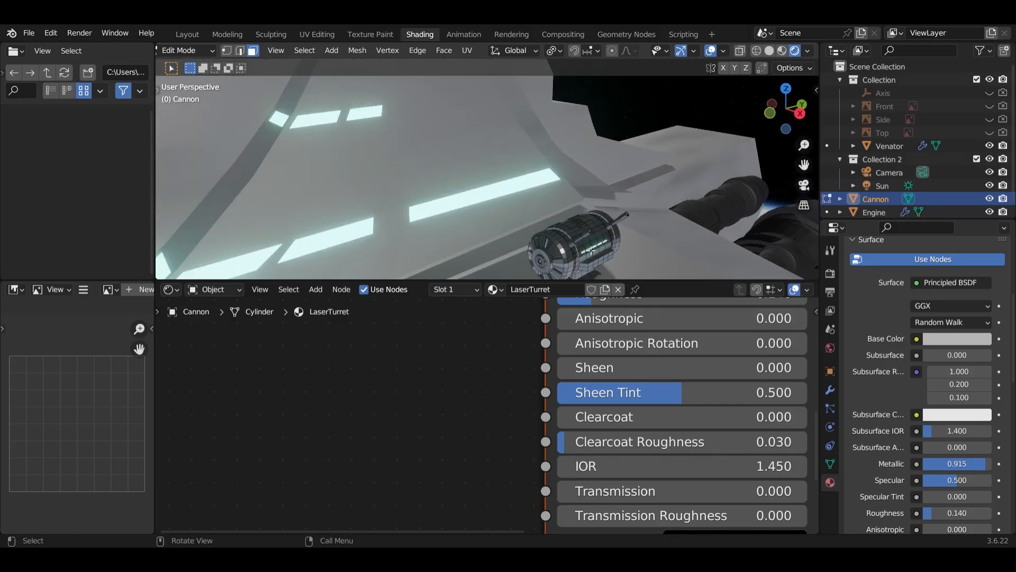
# - Return to Object Mode and add a Mirror modifier to the cannon with Axis as the mirror object
pyautogui.press('Tab')
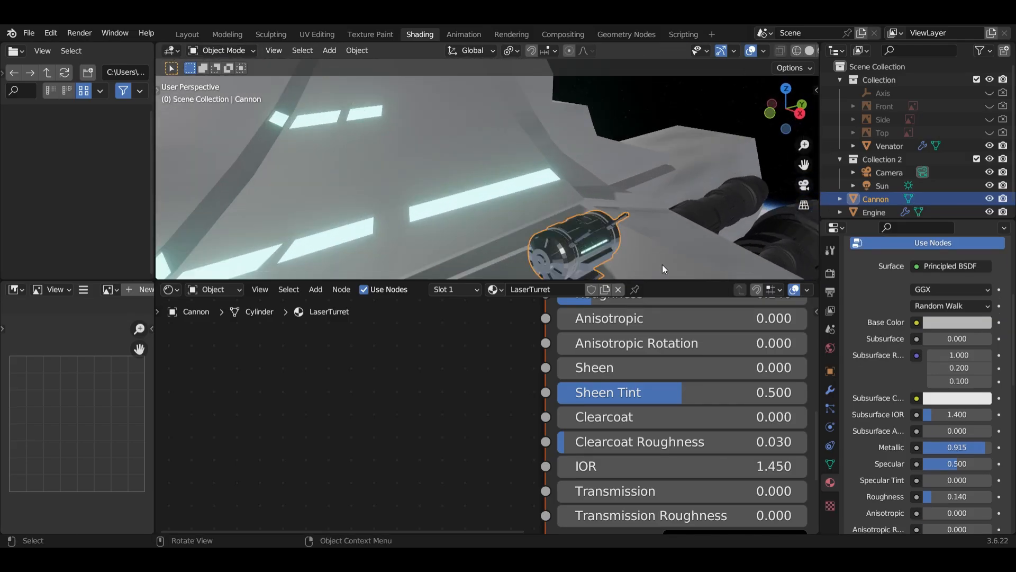
pyautogui.keyDown('shift'); pyautogui.moveTo(663, 266); pyautogui.dragTo(657, 195, button='middle'); pyautogui.keyUp('shift')
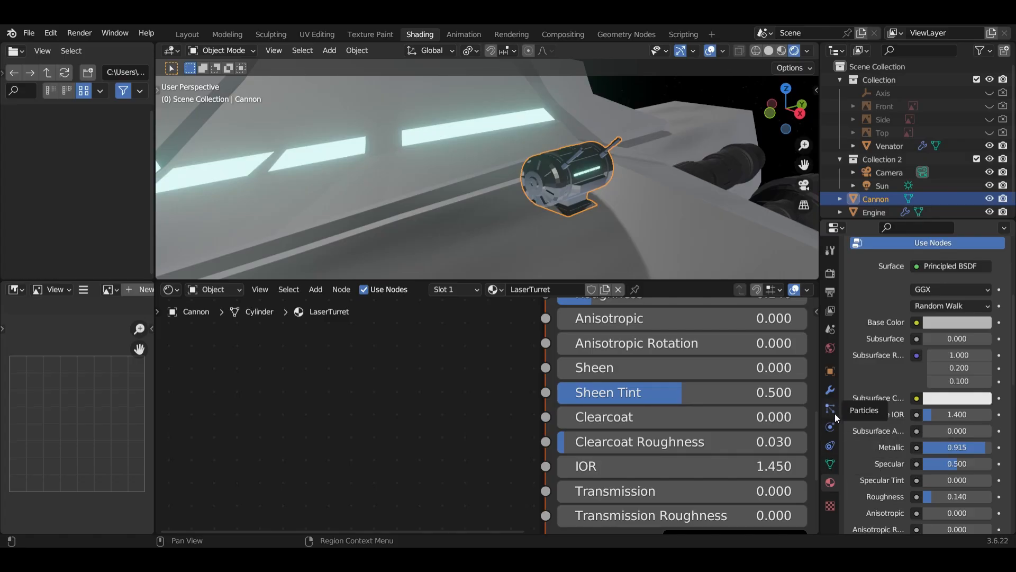
pyautogui.click(830, 388)
pyautogui.click(890, 272)
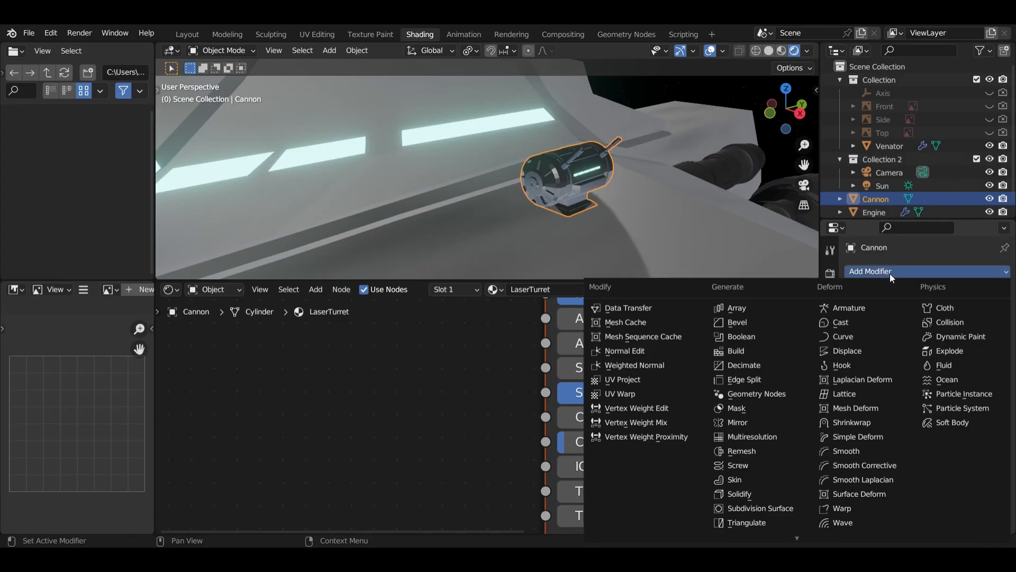
pyautogui.click(752, 422)
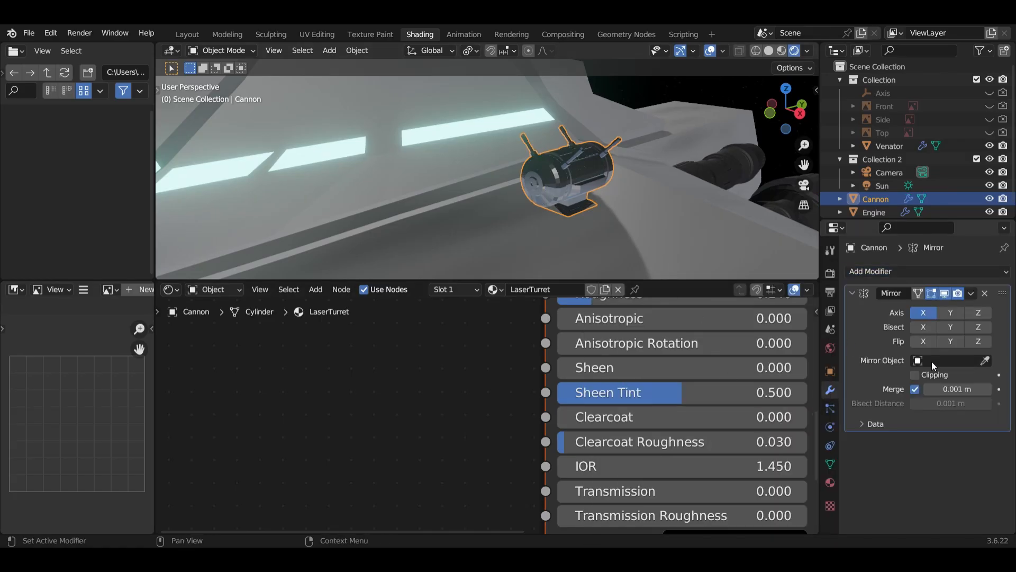
pyautogui.click(985, 361)
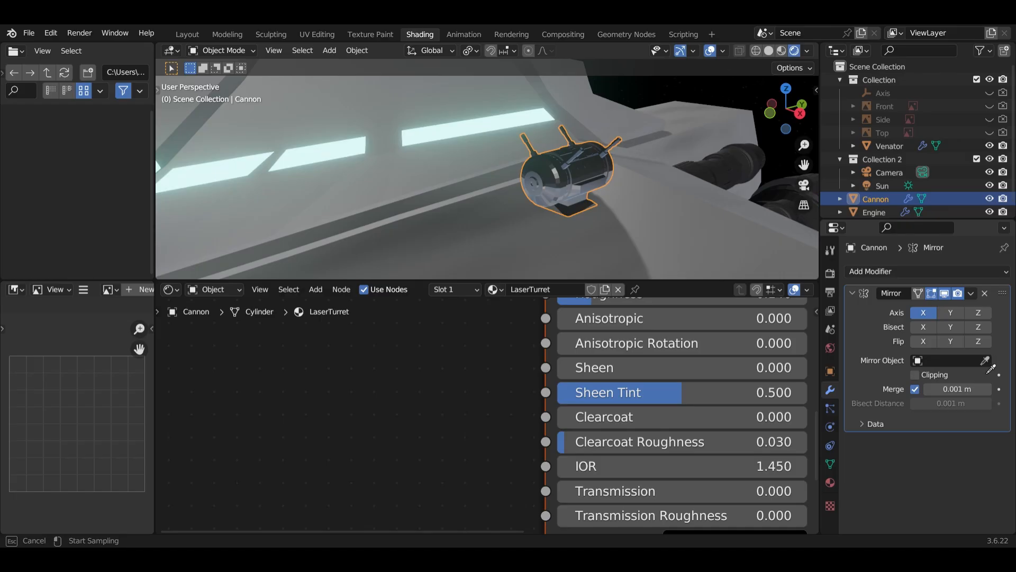
pyautogui.press('Escape')
pyautogui.click(935, 362)
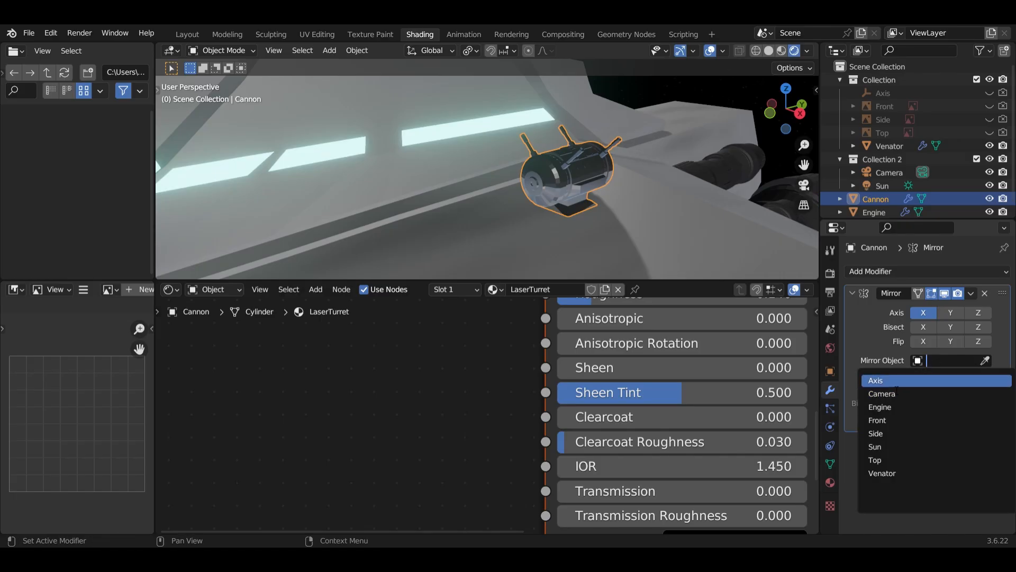
pyautogui.click(895, 381)
# - Add an Array modifier to the cannon and set its Mirror modifier to mirror across Y only
pyautogui.moveTo(592, 247); pyautogui.dragTo(460, 211, button='middle')
pyautogui.scroll(3, 625, 211)
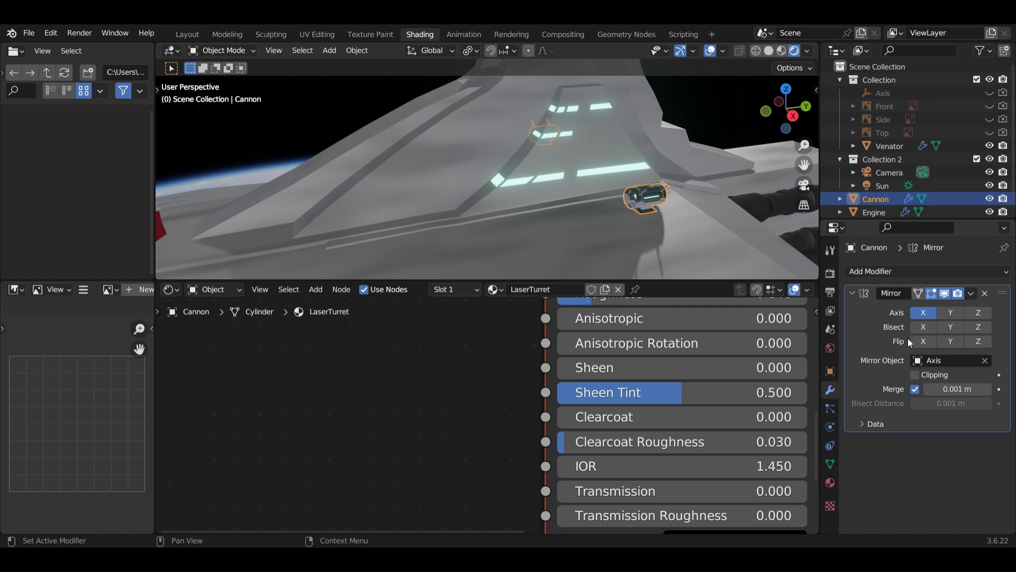
pyautogui.click(898, 272)
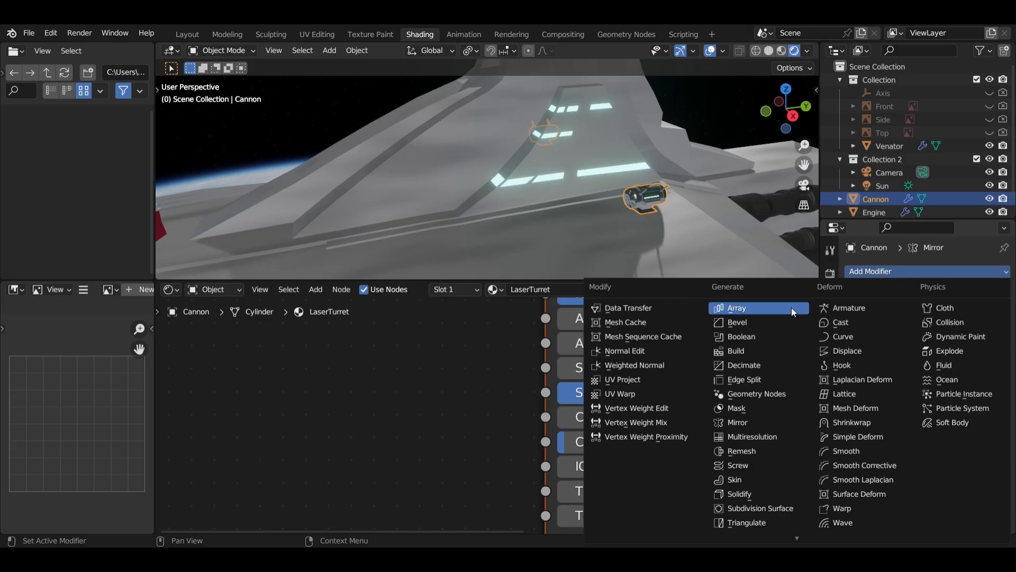
pyautogui.click(762, 307)
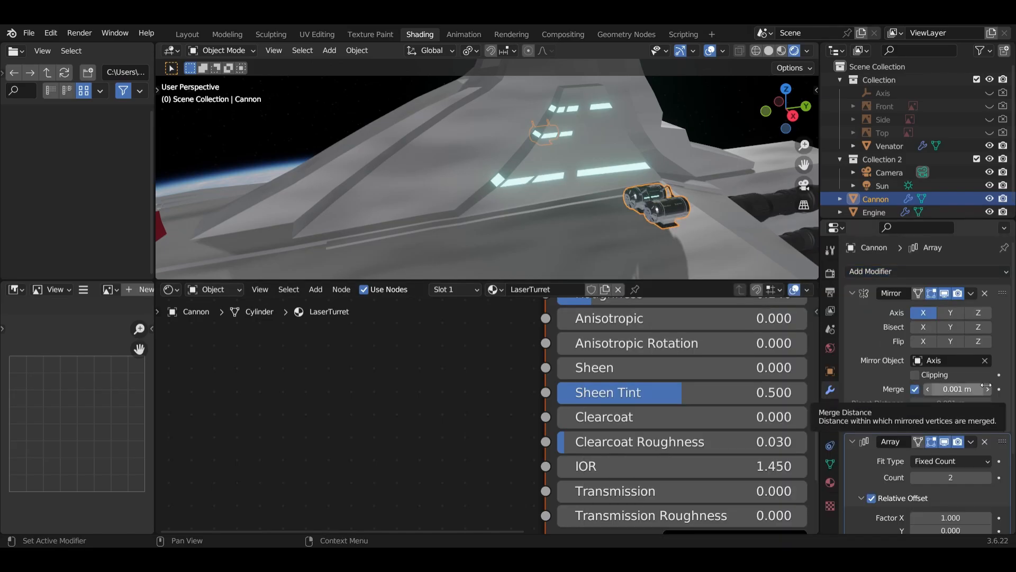
pyautogui.click(960, 316)
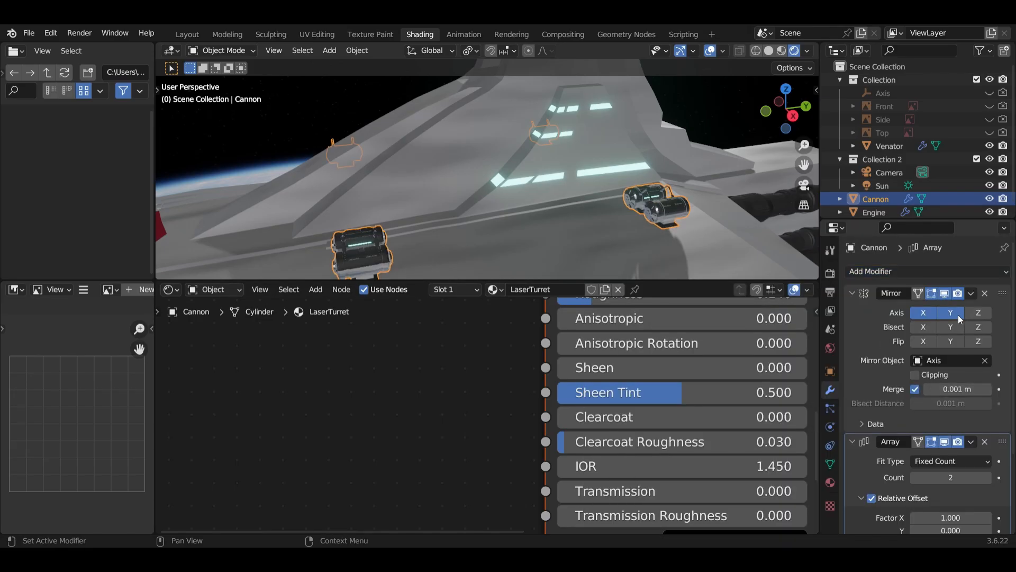
pyautogui.click(927, 312)
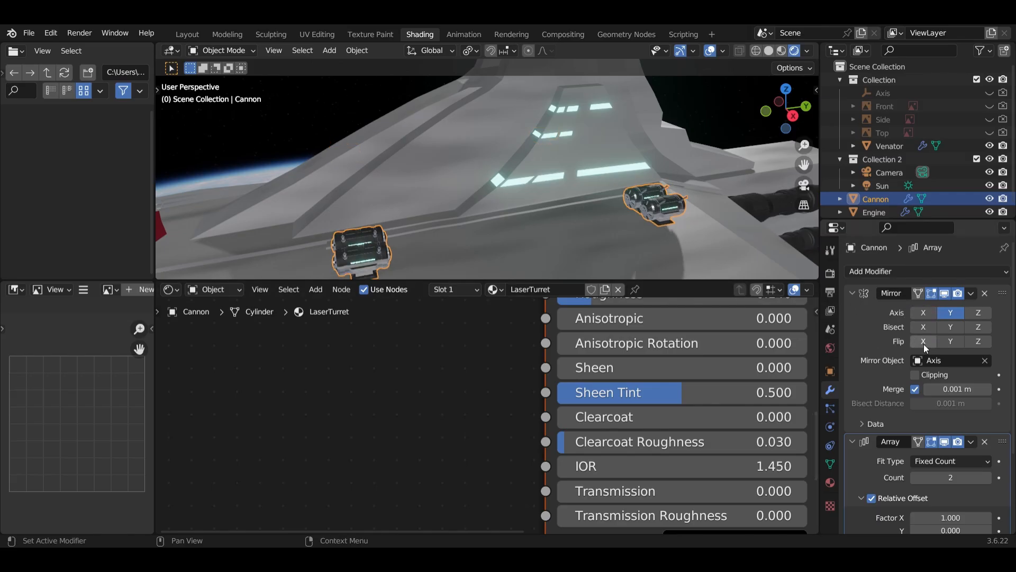
# - Collapse the cannon's Mirror modifier and reorder the stack so Array sits above Mirror
pyautogui.moveTo(598, 239)
pyautogui.mouseDown(button='middle')
pyautogui.moveTo(705, 221)
pyautogui.moveTo(717, 226)
pyautogui.moveTo(694, 230)
pyautogui.moveTo(732, 244)
pyautogui.moveTo(596, 229)
pyautogui.mouseUp(button='middle')
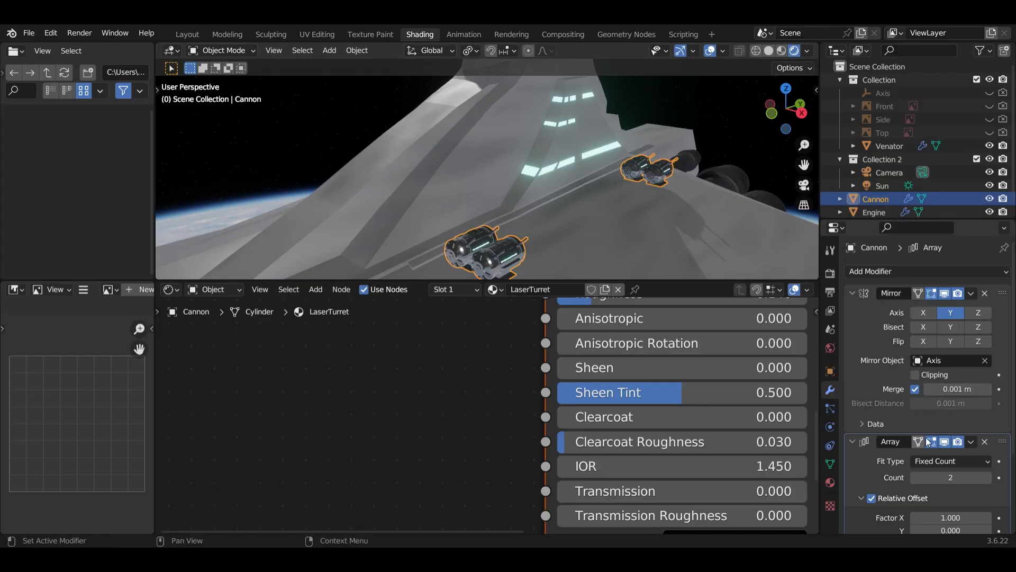
pyautogui.click(972, 293)
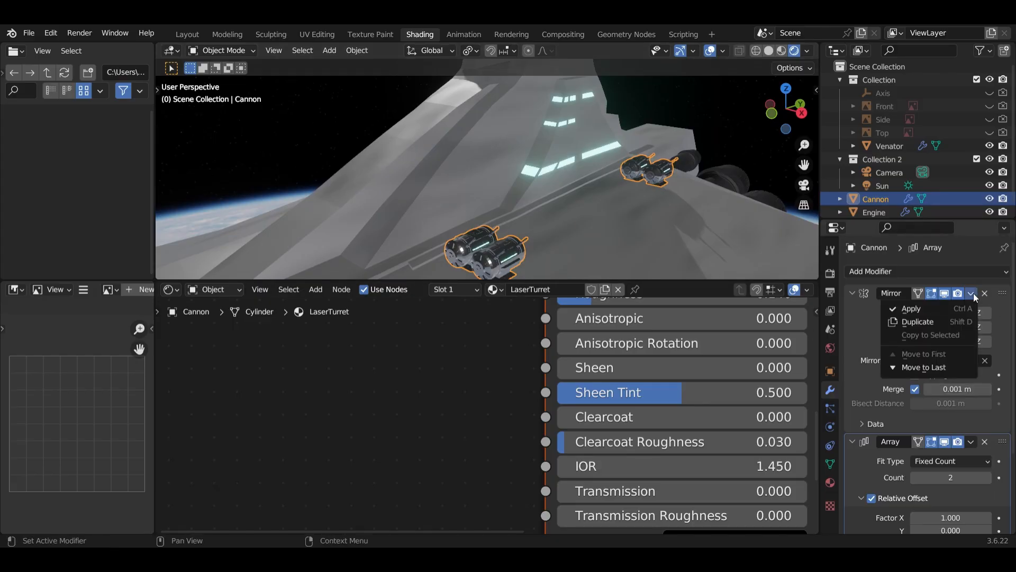
pyautogui.click(852, 293)
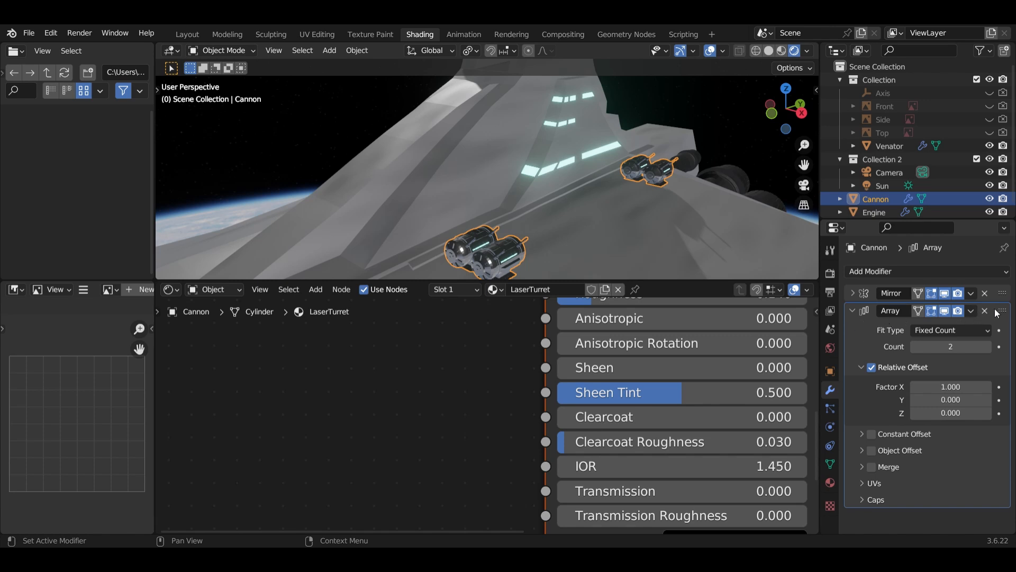
pyautogui.moveTo(1000, 310); pyautogui.dragTo(1009, 503)
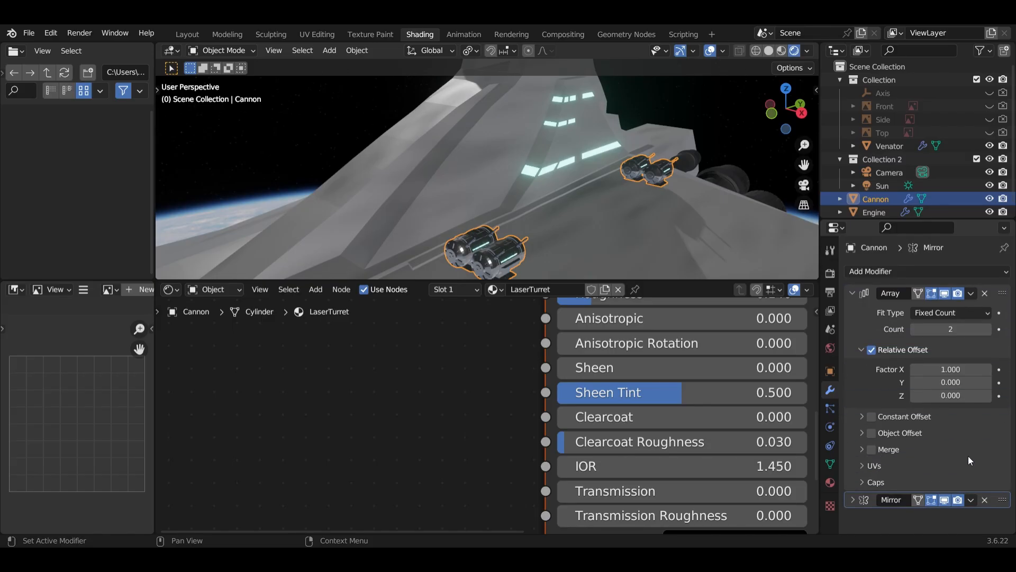
pyautogui.click(862, 328)
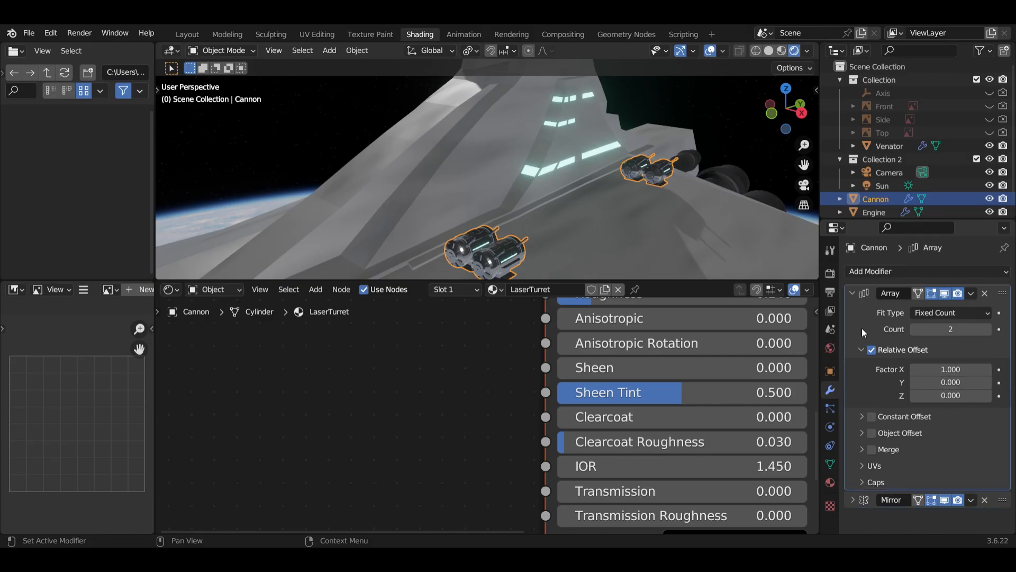
# - Reduce the cannon's Array count to 1 and enable the X axis in its Mirror modifier
pyautogui.click(917, 330)
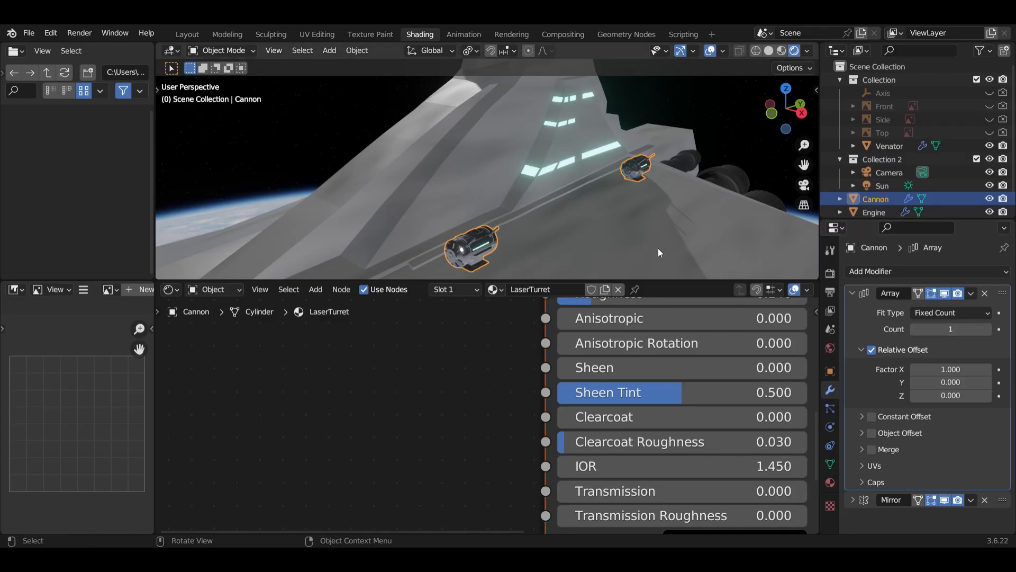
pyautogui.moveTo(648, 248); pyautogui.dragTo(635, 264, button='middle')
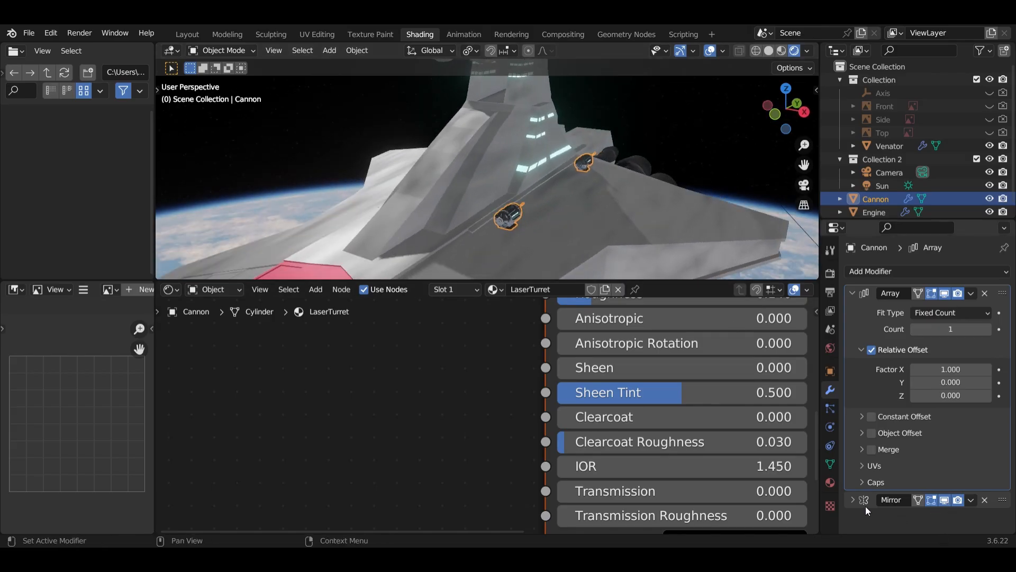
pyautogui.click(853, 501)
pyautogui.scroll(-2, 920, 476)
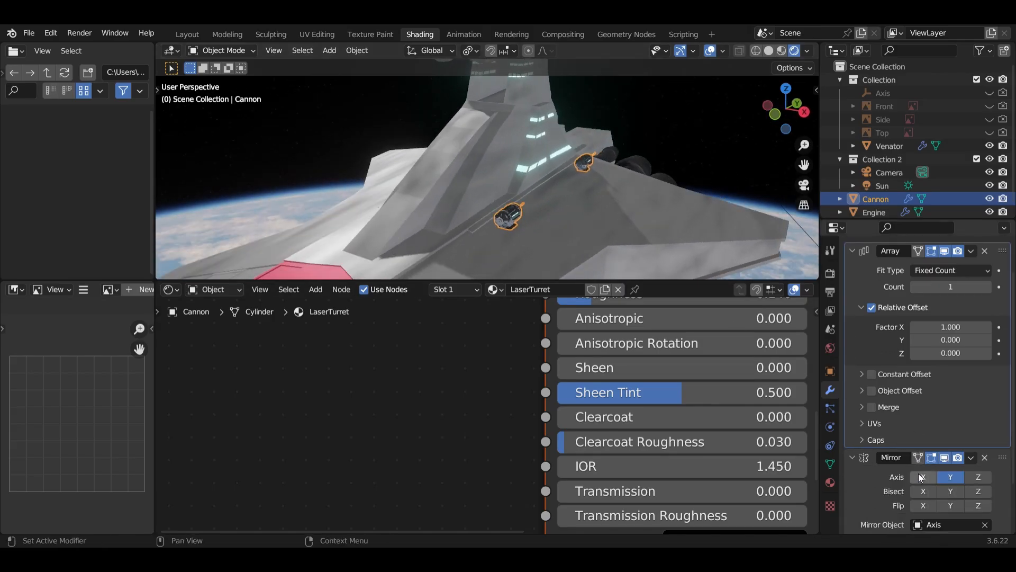
pyautogui.click(926, 477)
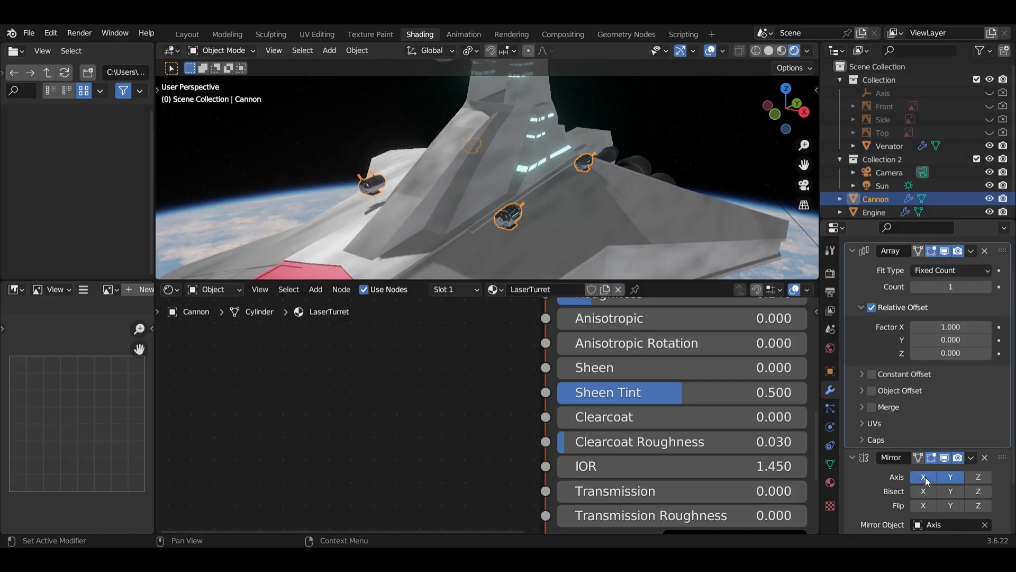
pyautogui.moveTo(582, 258); pyautogui.dragTo(628, 234, button='middle')
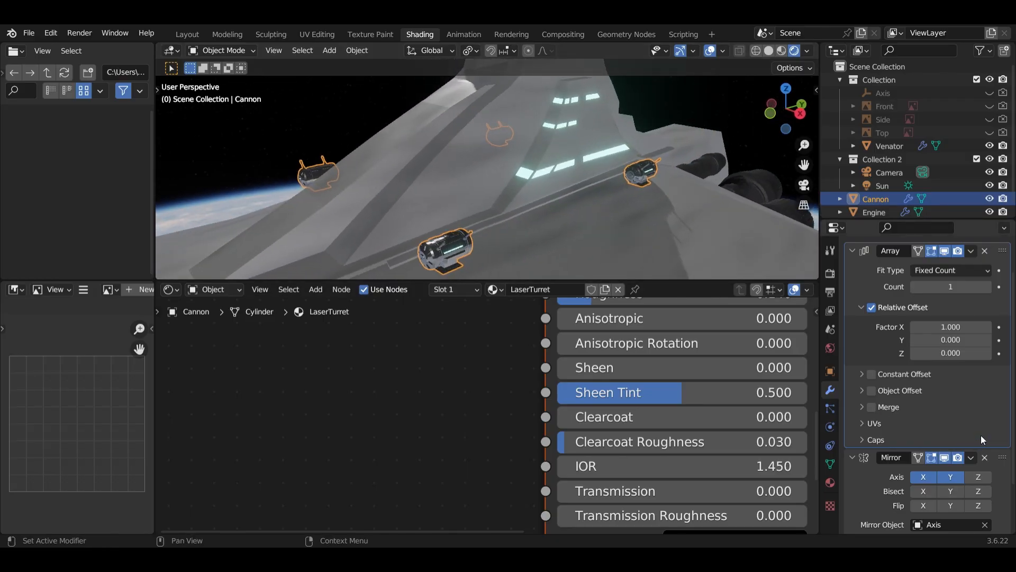
# - Turn off the Mirror modifier's Y axis so the cannon is mirrored across X only
pyautogui.click(987, 287)
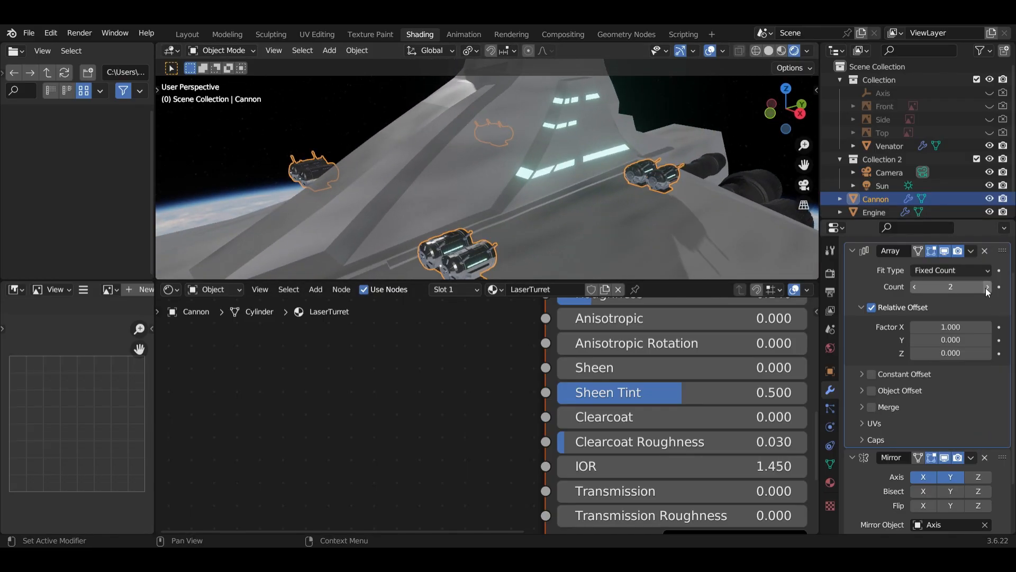
pyautogui.click(917, 289)
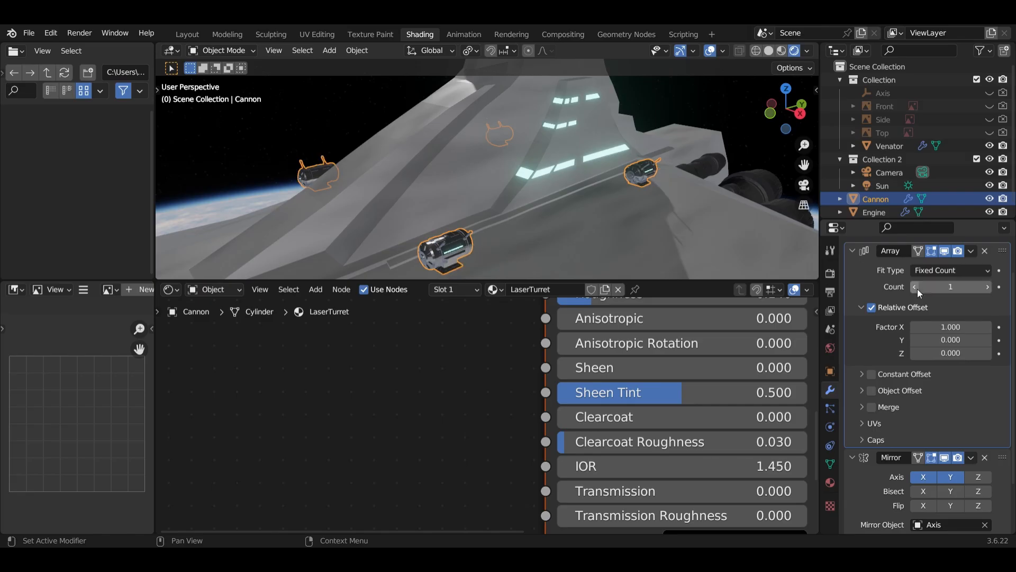
pyautogui.scroll(2, 938, 377)
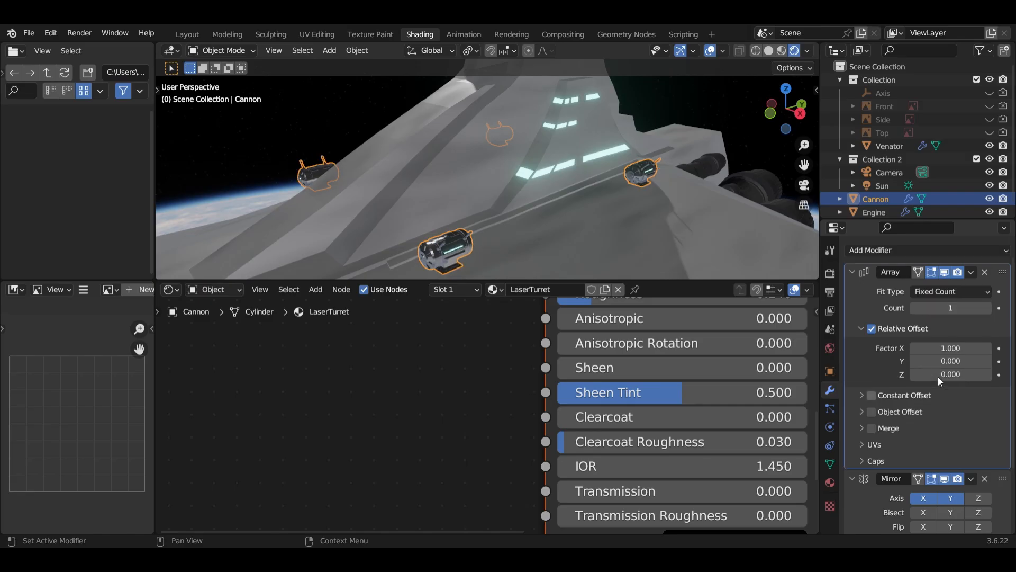
pyautogui.scroll(-2, 943, 380)
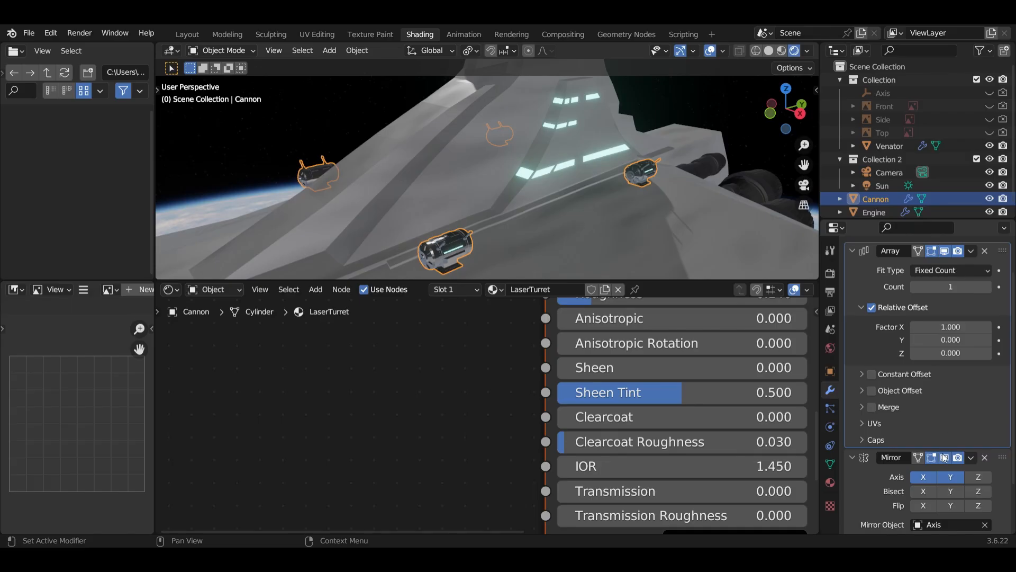
pyautogui.click(952, 480)
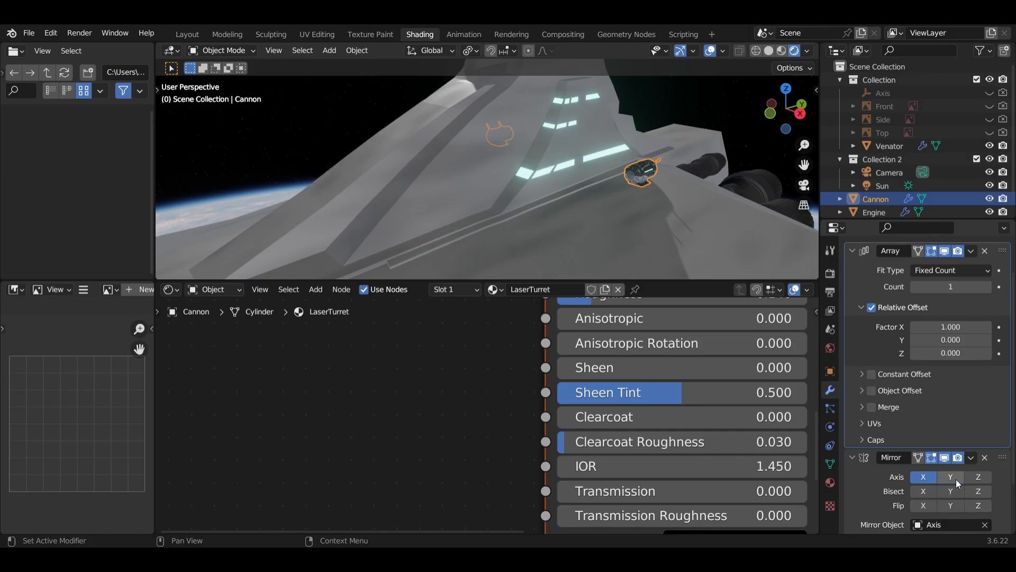
pyautogui.moveTo(704, 220); pyautogui.dragTo(769, 256, button='middle')
pyautogui.scroll(2, 935, 294)
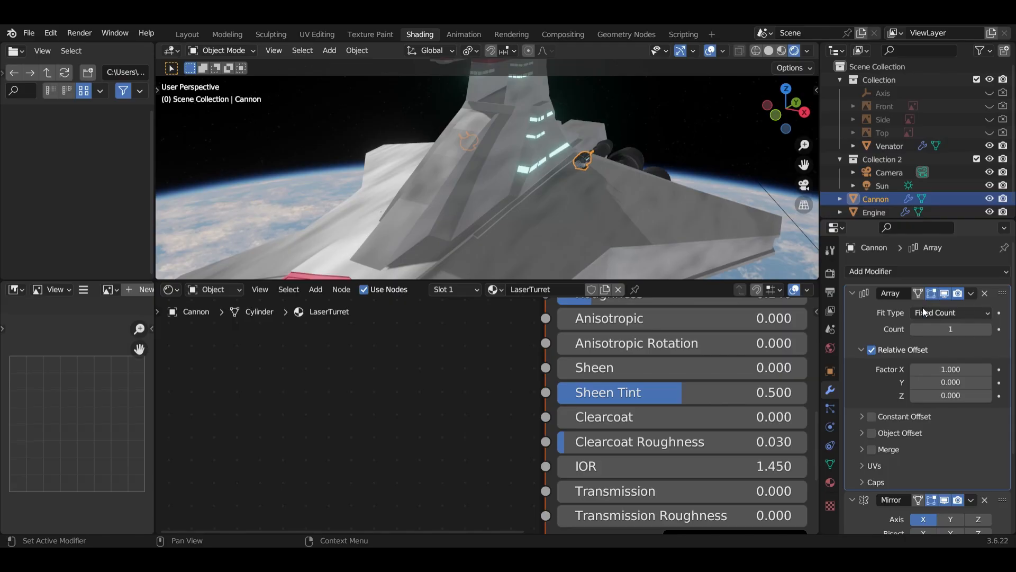
# - Set the cannon's Array count to 2 and its relative offset Factor X to 0
pyautogui.click(987, 329)
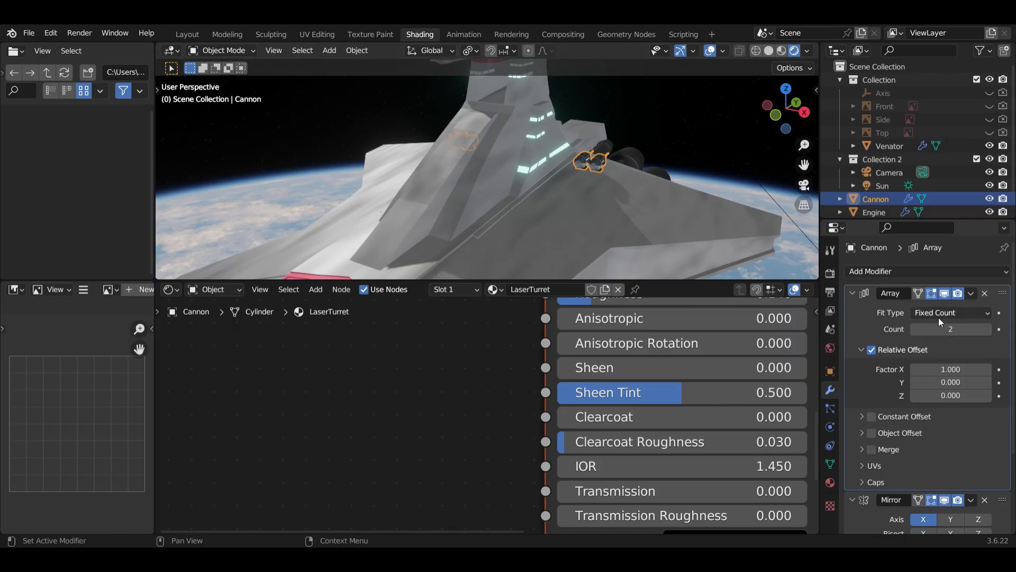
pyautogui.click(951, 370)
pyautogui.write('0')
pyautogui.press('Return')
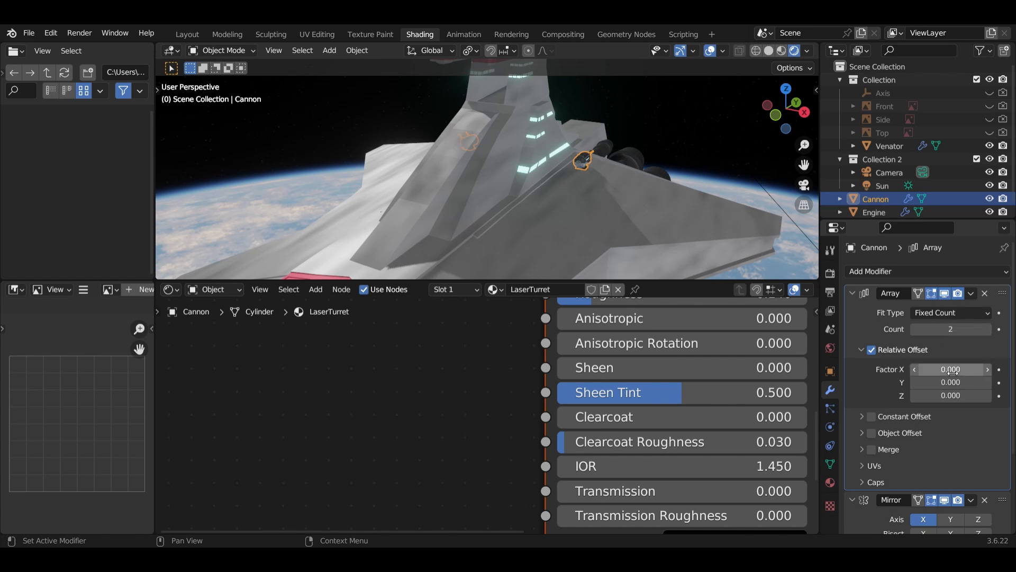
# - Try a Y relative offset of -0.6 on the cannon array, and reset it to 0
pyautogui.click(917, 383)
pyautogui.click(917, 382)
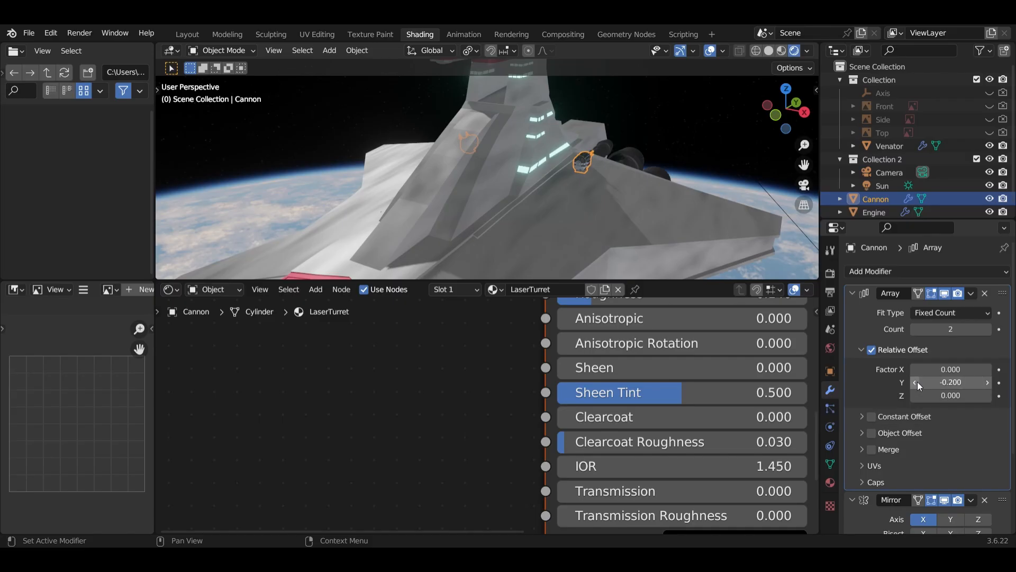
pyautogui.click(917, 382)
pyautogui.click(917, 382)
pyautogui.click(917, 382)
pyautogui.click(916, 383)
pyautogui.moveTo(731, 242); pyautogui.dragTo(640, 214, button='middle')
pyautogui.scroll(6, 640, 214)
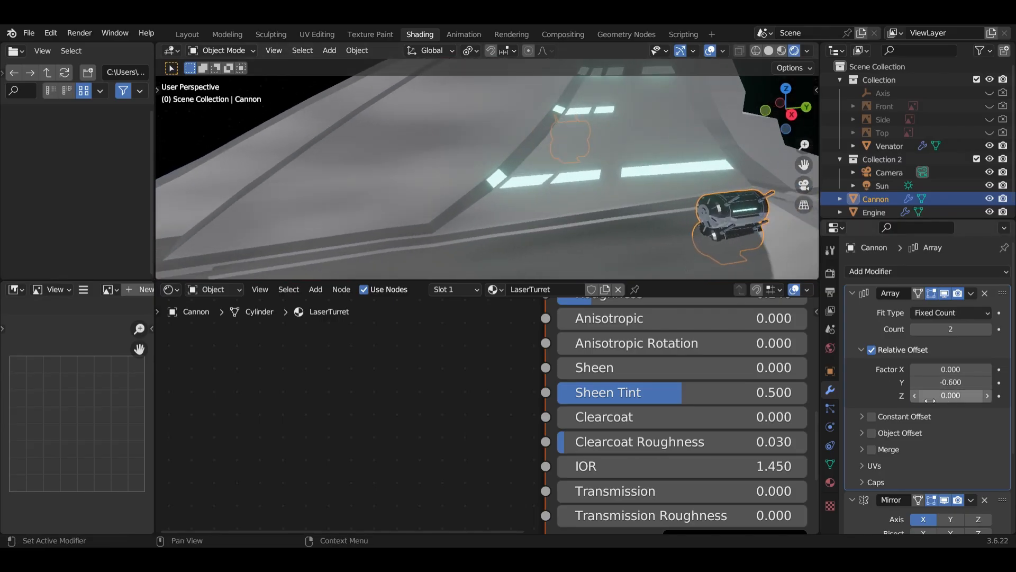
pyautogui.click(978, 385)
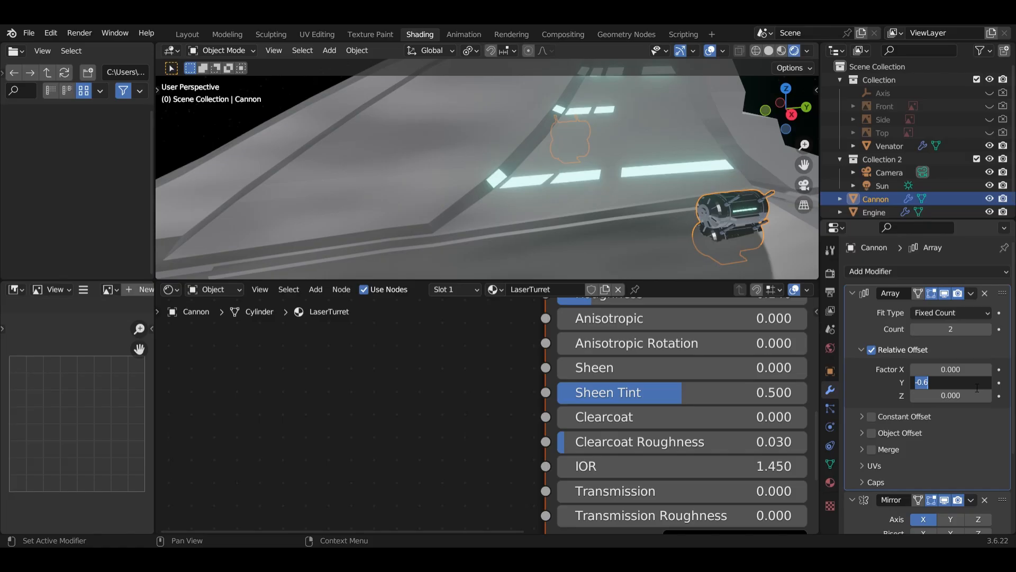
pyautogui.write('0')
pyautogui.press('Return')
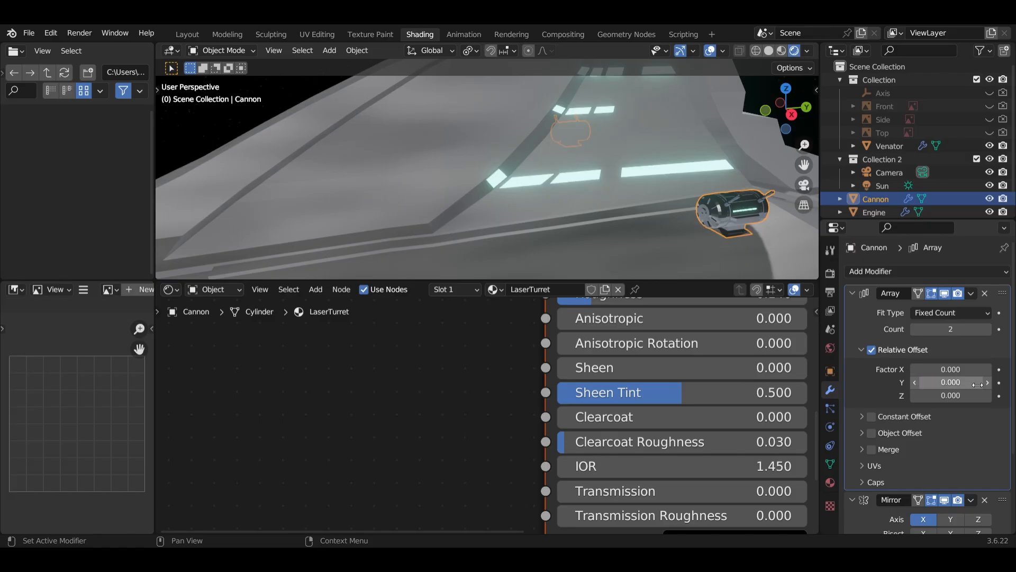
# - Set the array's Z relative offset to 2.1 and raise its count to 4 to form a row of cannons
pyautogui.moveTo(989, 396); pyautogui.dragTo(1002, 396)
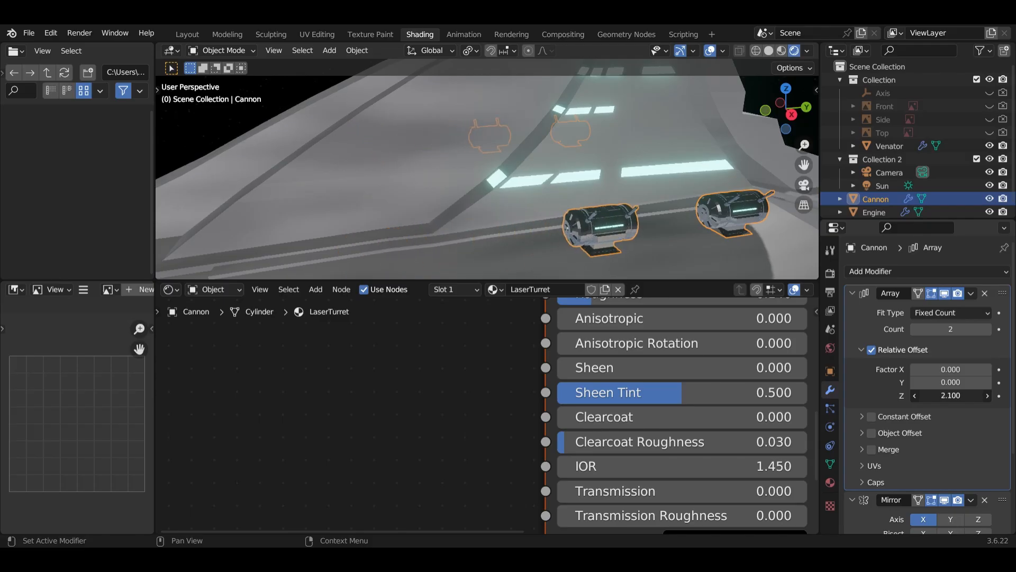
pyautogui.click(987, 329)
pyautogui.click(986, 329)
pyautogui.moveTo(771, 237); pyautogui.dragTo(612, 217, button='middle')
pyautogui.scroll(3, 612, 217)
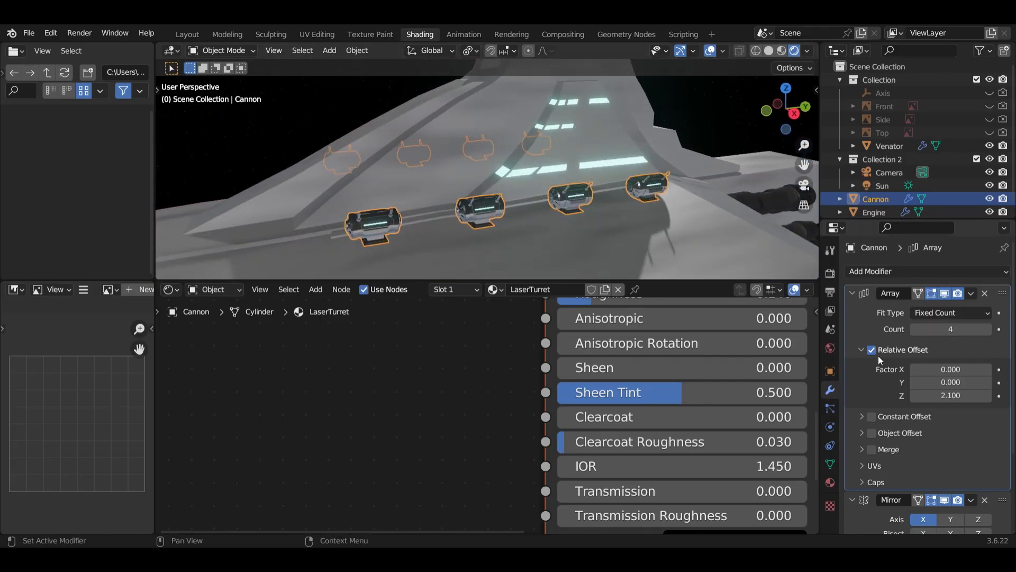
# - Increase the array's Z relative offset in small steps to space the cannons further apart along the deck
pyautogui.click(988, 396)
pyautogui.click(988, 396)
pyautogui.click(987, 396)
pyautogui.click(990, 396)
pyautogui.click(990, 396)
pyautogui.click(990, 396)
pyautogui.click(990, 396)
pyautogui.moveTo(735, 236); pyautogui.dragTo(677, 211, button='middle')
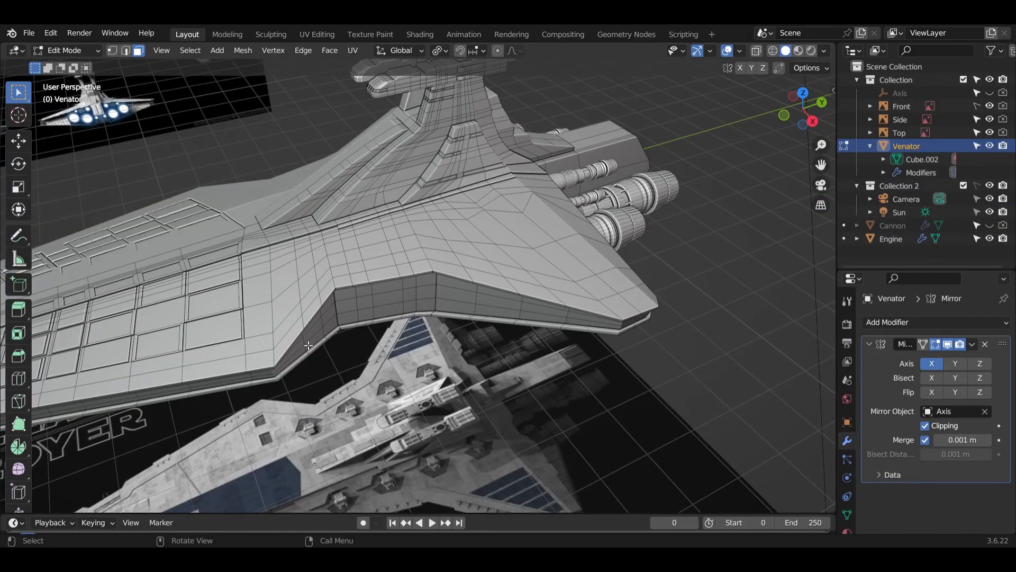
# - Set up see-through vertex editing of the Venator mesh in top view, over the reference's hexagonal turret bases
pyautogui.moveTo(309, 345); pyautogui.dragTo(309, 334, button='middle')
pyautogui.press('KP_7')
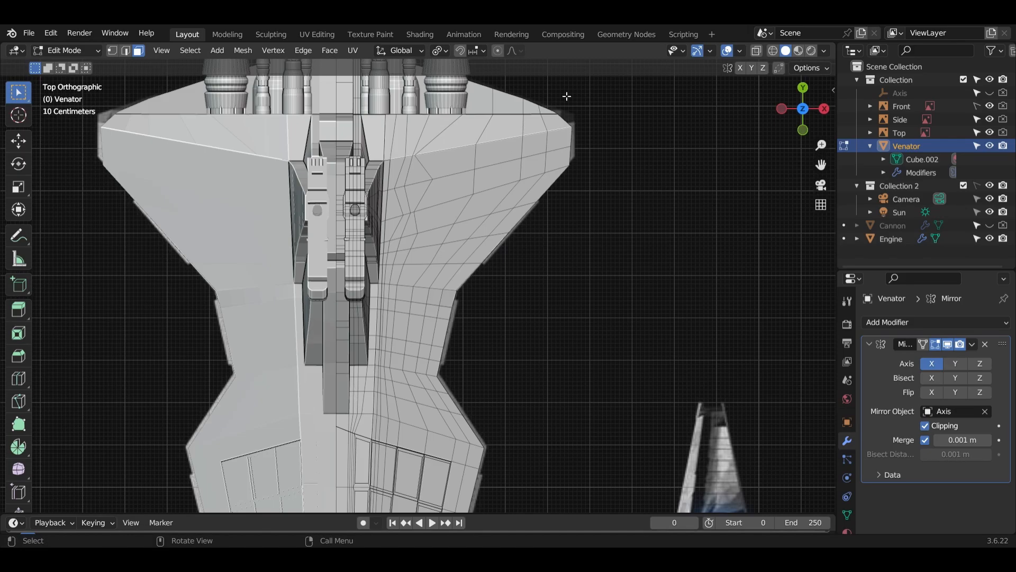
pyautogui.press('1')
pyautogui.scroll(4, 579, 245)
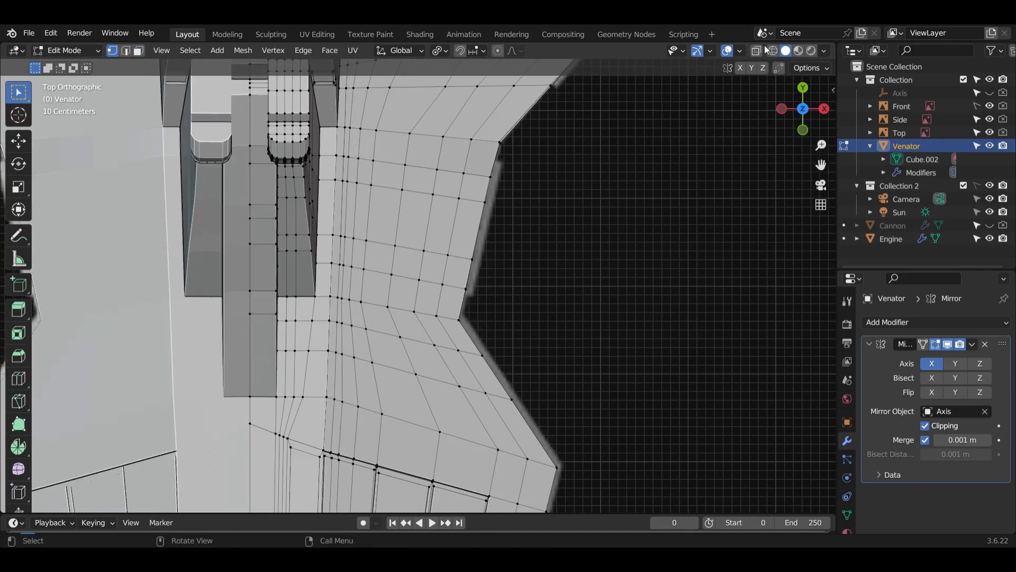
pyautogui.hotkey('alt', 'z')
pyautogui.scroll(3, 438, 388)
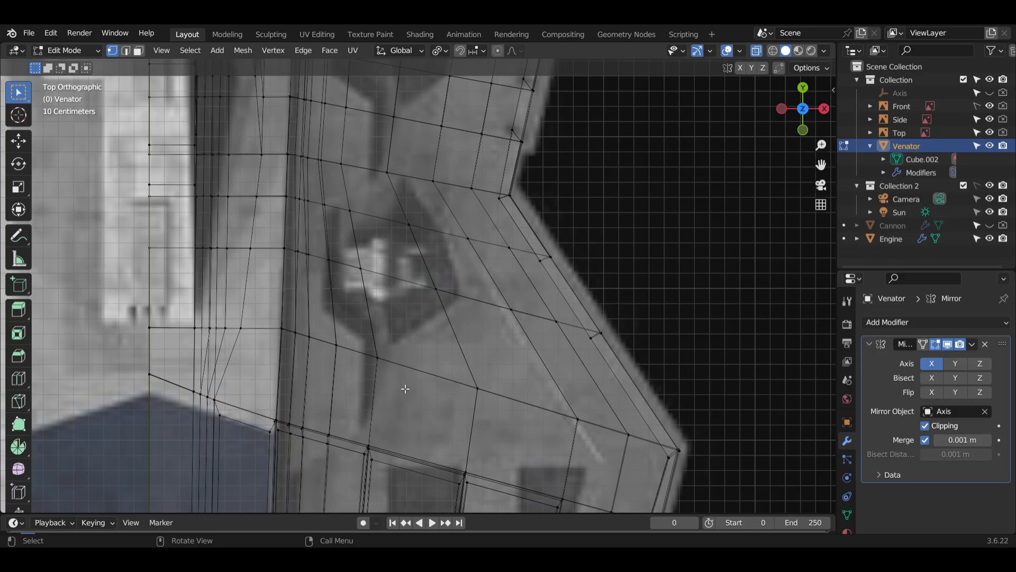
pyautogui.keyDown('shift'); pyautogui.moveTo(458, 234); pyautogui.dragTo(432, 393, button='middle'); pyautogui.keyUp('shift')
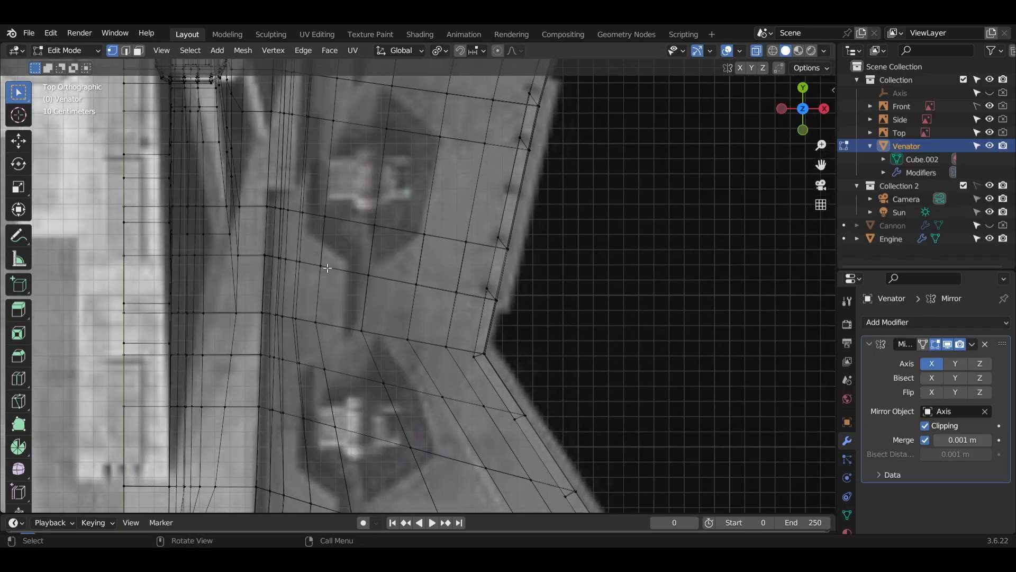
# - Slide the deck vertex near the turret base's lower inner corner along its edge to match the reference hexagon
pyautogui.moveTo(340, 248); pyautogui.dragTo(306, 340)
pyautogui.click(759, 52)
pyautogui.click(757, 51)
pyautogui.press('g')
pyautogui.press('g')
pyautogui.click(424, 286)
# - Edge-slide the two vertices crossing the turret base outward by a factor of about 0.85 to follow the hexagon's outer side
pyautogui.scroll(2, 418, 307)
pyautogui.keyDown('shift'); pyautogui.moveTo(402, 389); pyautogui.dragTo(452, 326, button='middle'); pyautogui.keyUp('shift')
pyautogui.keyDown('shift'); pyautogui.moveTo(488, 120); pyautogui.dragTo(426, 371, button='middle'); pyautogui.keyUp('shift')
pyautogui.keyDown('alt'); pyautogui.click(380, 290); pyautogui.keyUp('alt')
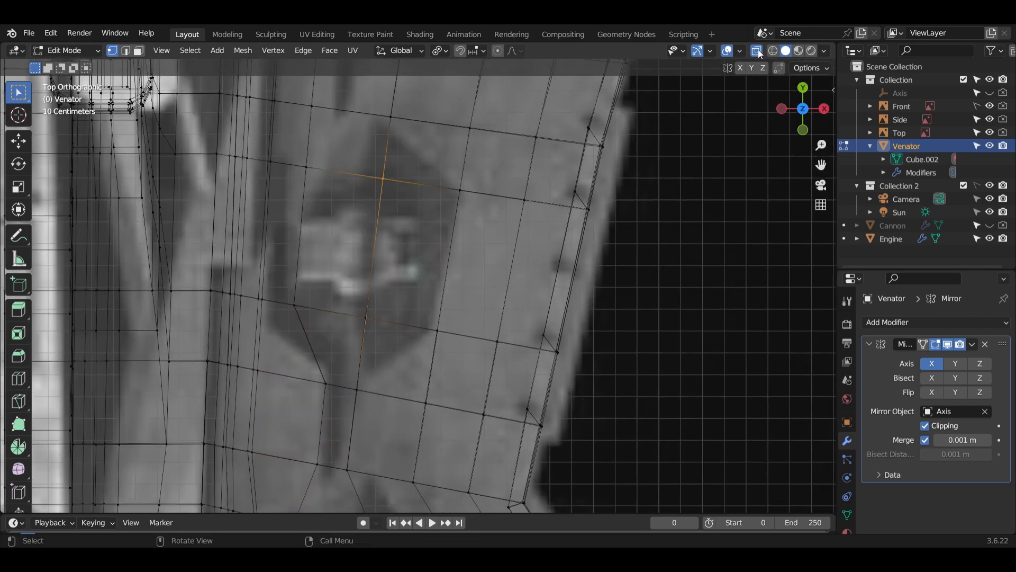
pyautogui.click(758, 51)
pyautogui.keyDown('shift'); pyautogui.click(384, 181); pyautogui.keyUp('shift')
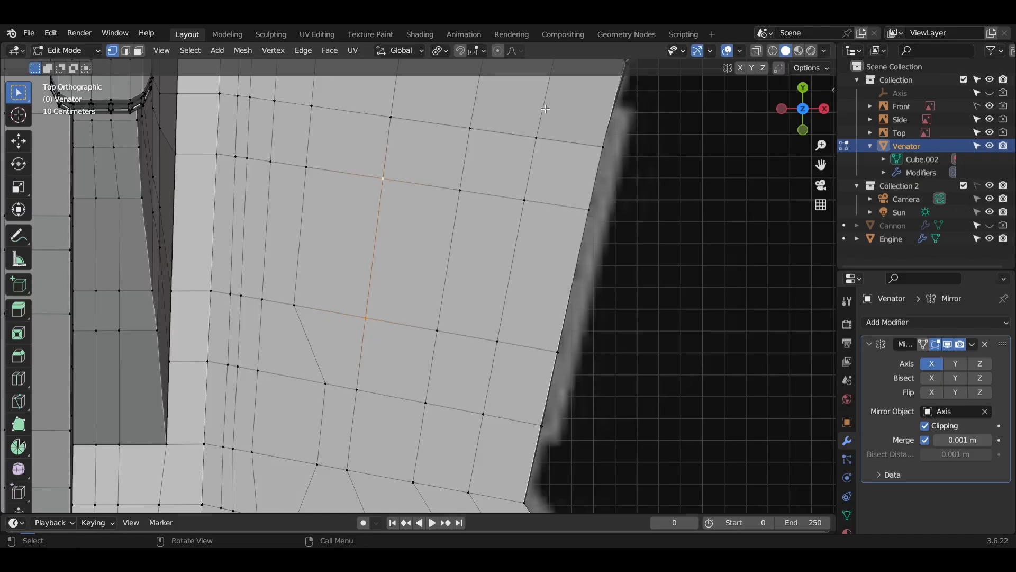
pyautogui.click(756, 51)
pyautogui.press('g')
pyautogui.press('g')
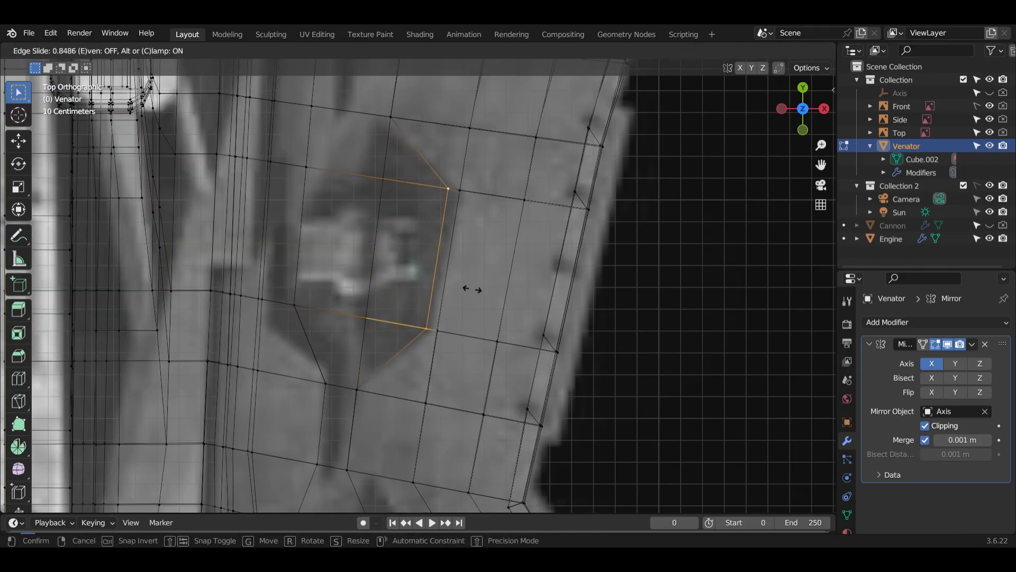
pyautogui.click(472, 289)
pyautogui.keyDown('shift'); pyautogui.moveTo(476, 263); pyautogui.dragTo(477, 327, button='middle'); pyautogui.keyUp('shift')
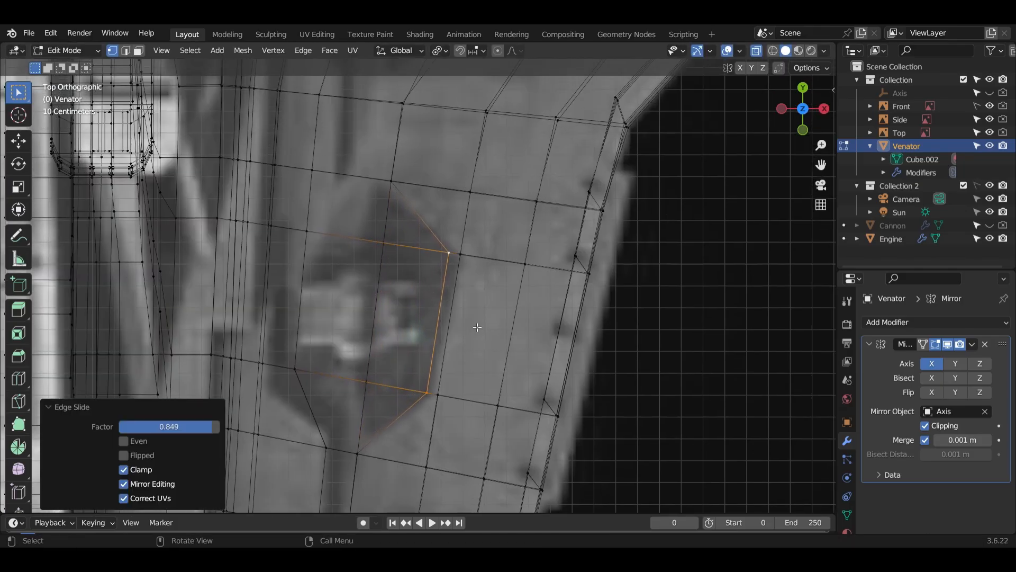
# - Slide the deck vertex just above the turret base's inner side along its edge toward the hexagon's top point, factor about 0.71
pyautogui.click(319, 179)
pyautogui.click(756, 51)
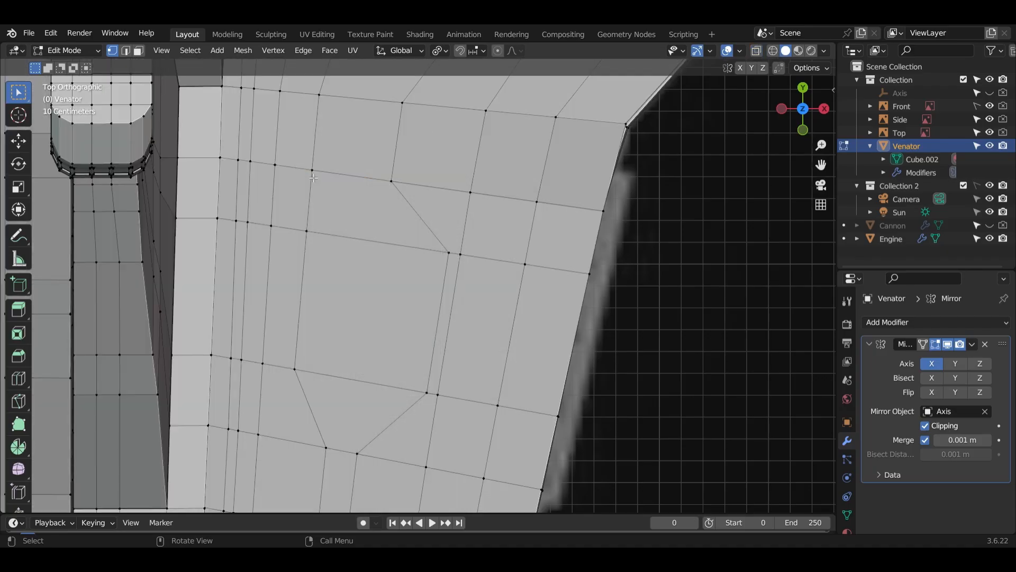
pyautogui.click(756, 52)
pyautogui.press('g')
pyautogui.press('g')
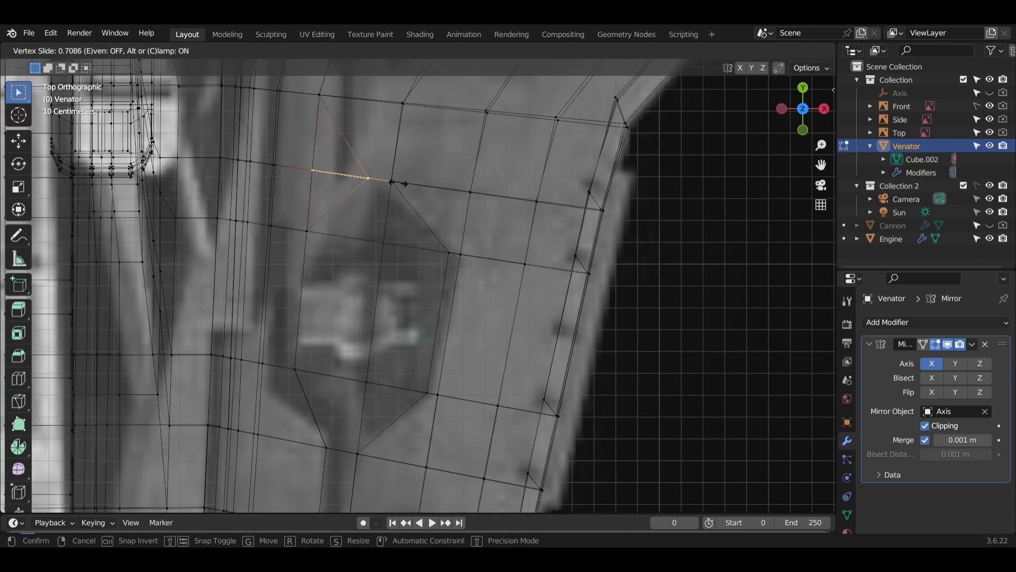
pyautogui.click(362, 244)
# - Slide the base's upper inner corner vertex down its edge by a factor of about 0.13 to match the reference hexagon
pyautogui.hotkey('alt', 'z')
pyautogui.click(345, 230)
pyautogui.hotkey('alt', 'z')
pyautogui.press('g')
pyautogui.press('g')
pyautogui.click(354, 249)
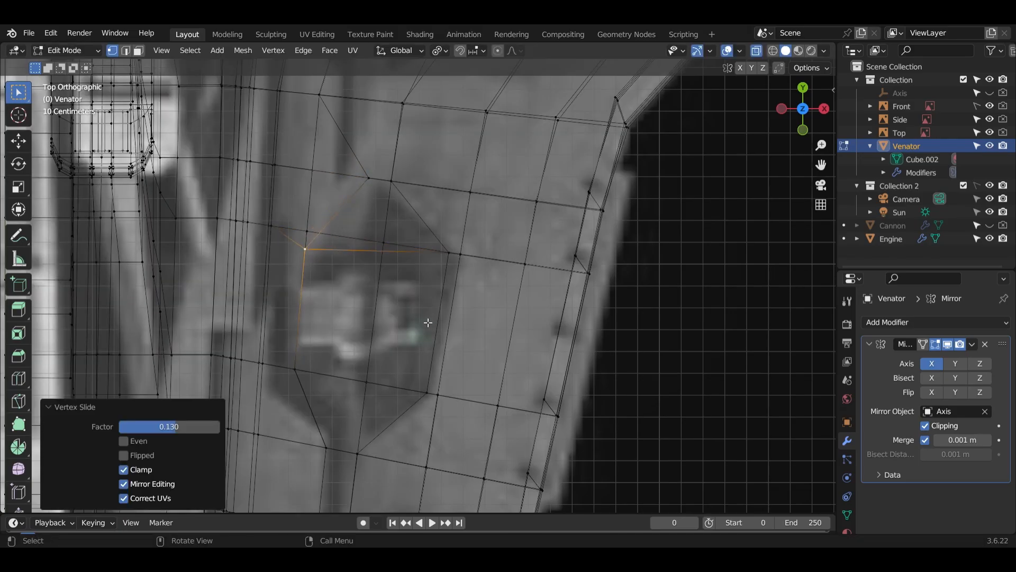
# - Slide the next deck vertex forward of the base outward along its row by a factor of about 0.66
pyautogui.keyDown('shift'); pyautogui.moveTo(402, 278); pyautogui.dragTo(393, 368, button='middle'); pyautogui.keyUp('shift')
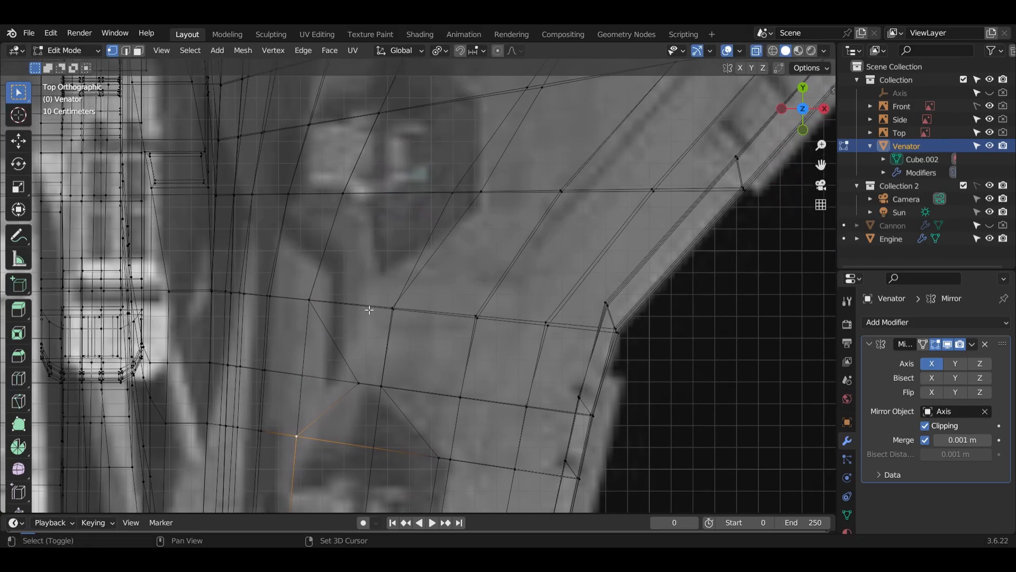
pyautogui.click(757, 51)
pyautogui.click(310, 300)
pyautogui.press('g')
pyautogui.press('g')
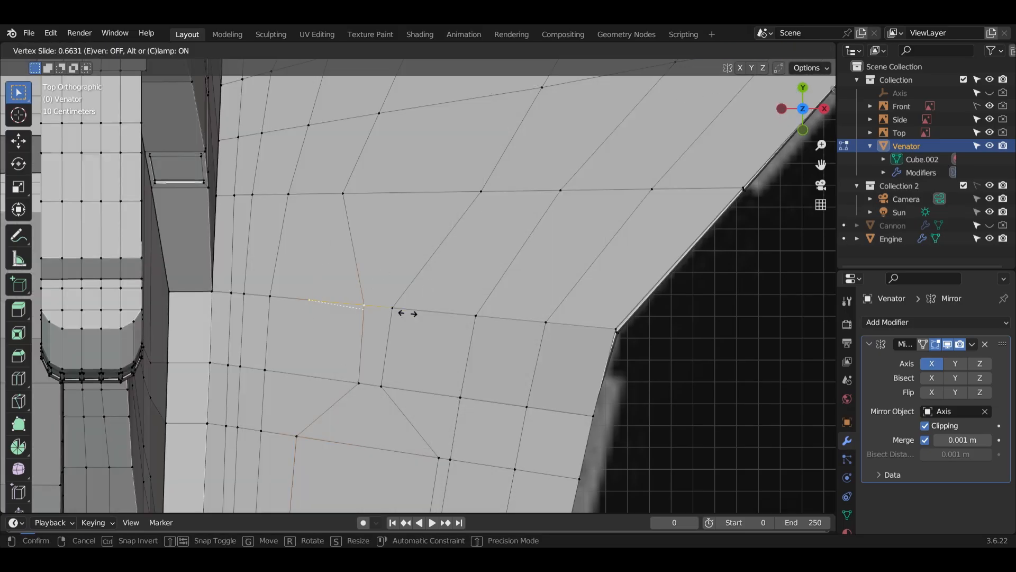
pyautogui.click(404, 313)
# - Edge-slide the two vertices crossing the next turret base forward inward by a factor of about 0.63
pyautogui.keyDown('shift'); pyautogui.moveTo(404, 313); pyautogui.dragTo(445, 408, button='middle'); pyautogui.keyUp('shift')
pyautogui.click(756, 53)
pyautogui.scroll(1, 445, 306)
pyautogui.keyDown('shift'); pyautogui.moveTo(445, 306); pyautogui.dragTo(554, 257, button='middle'); pyautogui.keyUp('shift')
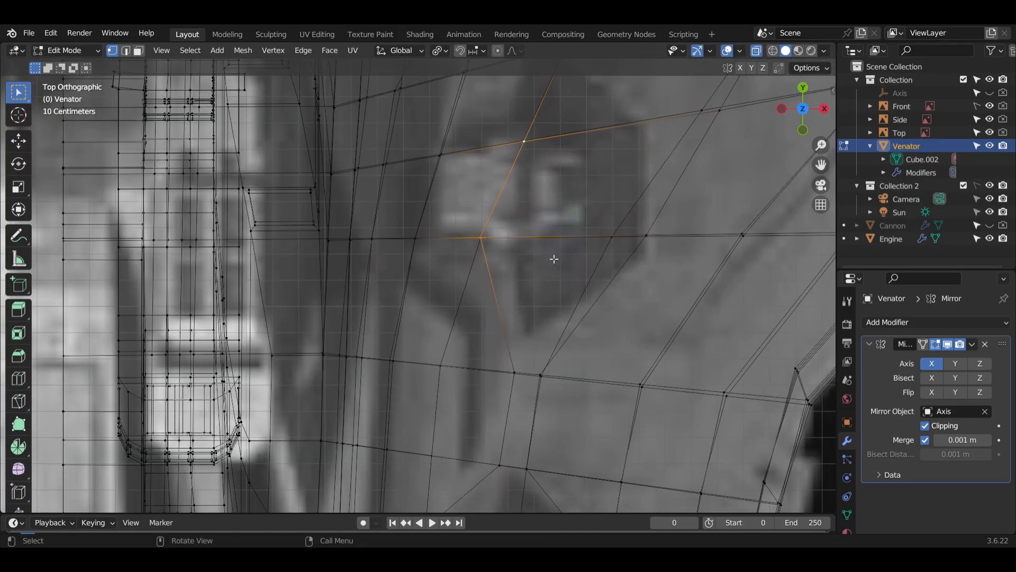
pyautogui.press('g')
pyautogui.press('g')
pyautogui.click(526, 198)
# - Edge-slide the two vertices just inboard of that base's inner side further inward to make room
pyautogui.click(756, 51)
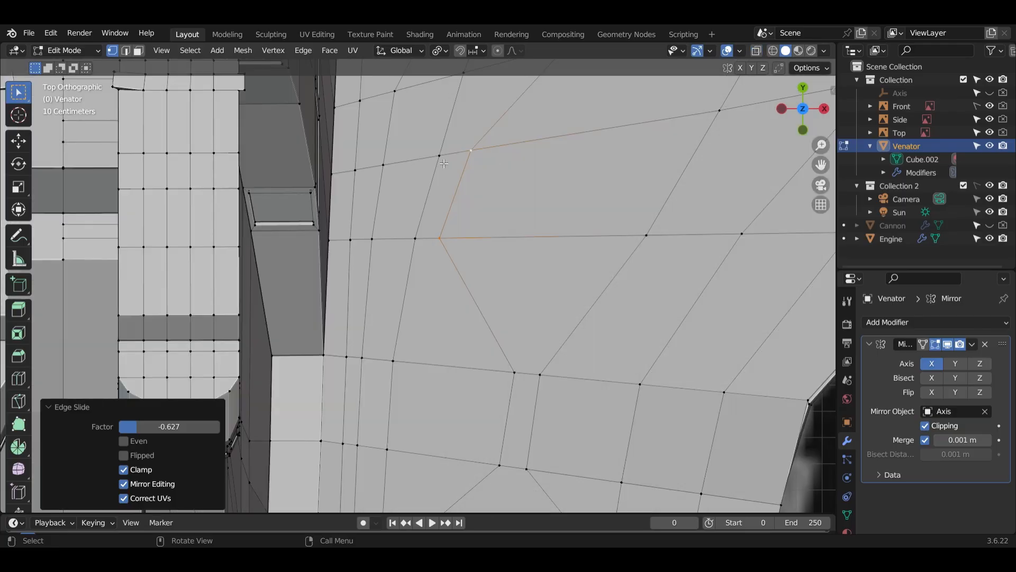
pyautogui.click(440, 155)
pyautogui.keyDown('shift'); pyautogui.click(416, 238); pyautogui.keyUp('shift')
pyautogui.press('g')
pyautogui.press('g')
pyautogui.click(511, 180)
# - Edge-slide the base's two inner-side vertices a further 0.27 or so inward onto the reference hexagon's edge
pyautogui.click(471, 150)
pyautogui.keyDown('shift'); pyautogui.click(440, 238); pyautogui.keyUp('shift')
pyautogui.hotkey('alt', 'z')
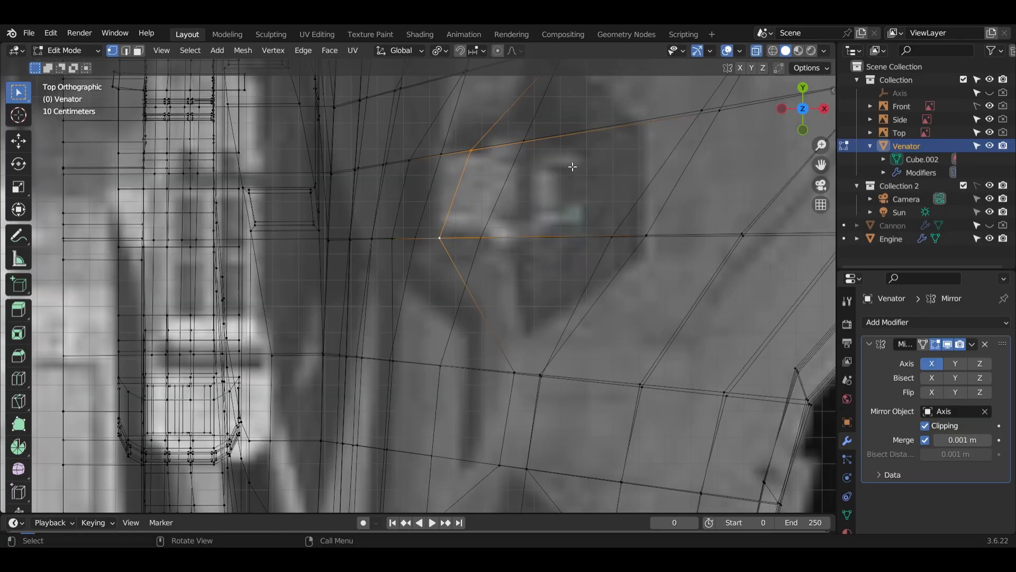
pyautogui.press('g')
pyautogui.press('g')
pyautogui.click(530, 175)
# - Slide the two inner vertices of the strip linking the bases inward along their rows by a factor of about 0.3
pyautogui.keyDown('shift'); pyautogui.moveTo(526, 411); pyautogui.dragTo(596, 283, button='middle'); pyautogui.keyUp('shift')
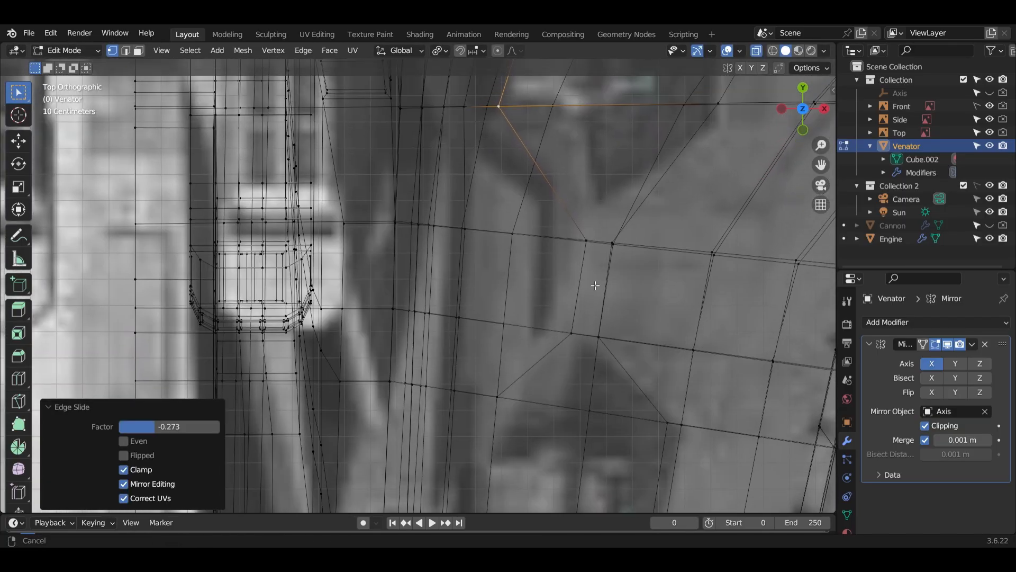
pyautogui.click(590, 246)
pyautogui.hotkey('alt', 'z')
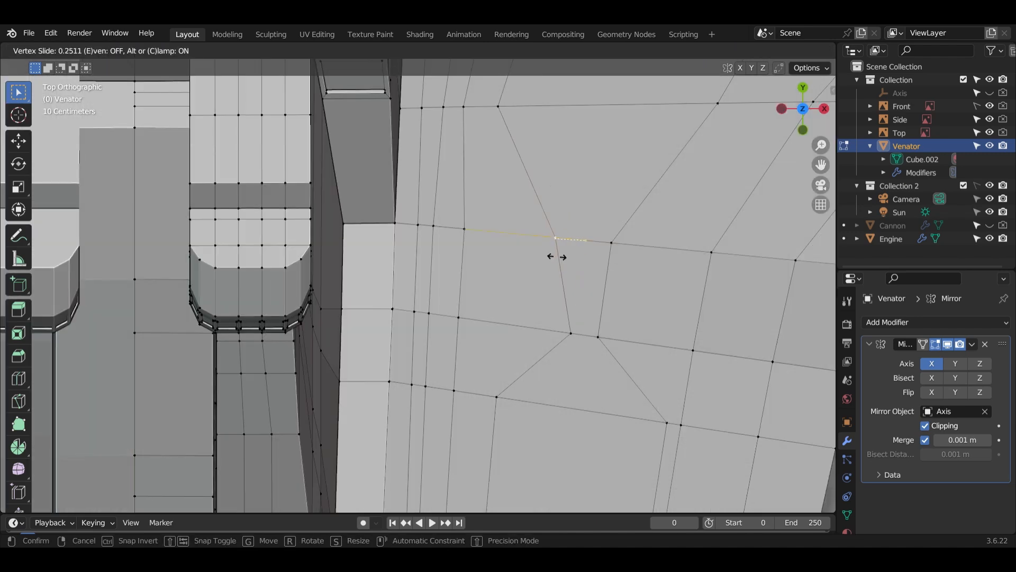
pyautogui.click(560, 257)
pyautogui.hotkey('alt', 'z')
pyautogui.click(581, 329)
pyautogui.hotkey('alt', 'z')
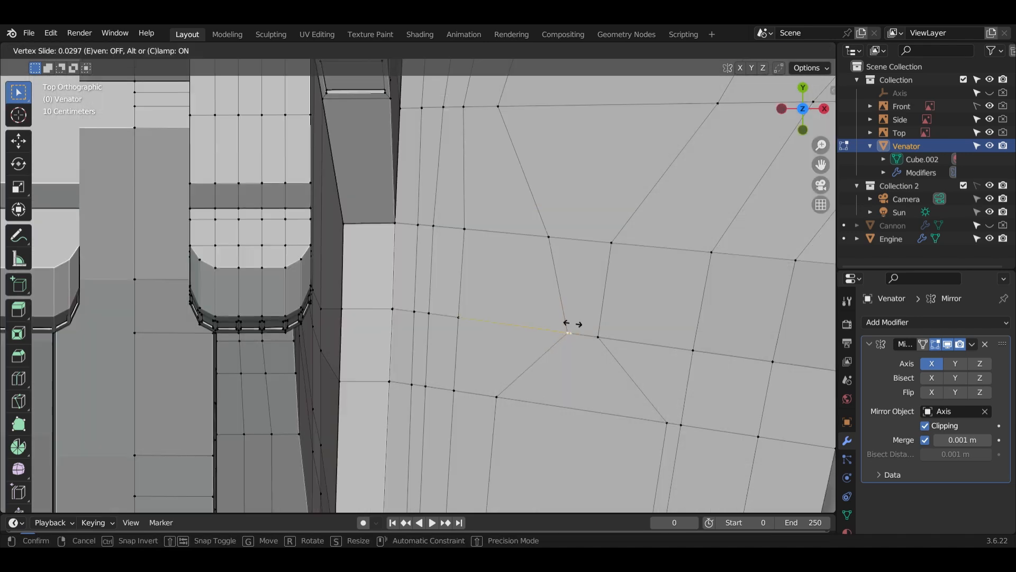
pyautogui.click(546, 325)
# - Slide the deck vertex inboard of the forward connecting strip inward by a factor of about 0.54
pyautogui.scroll(-4, 543, 321)
pyautogui.keyDown('shift'); pyautogui.moveTo(497, 225); pyautogui.dragTo(638, 476, button='middle'); pyautogui.keyUp('shift')
pyautogui.scroll(3, 628, 310)
pyautogui.keyDown('shift'); pyautogui.moveTo(628, 310); pyautogui.dragTo(518, 275, button='middle'); pyautogui.keyUp('shift')
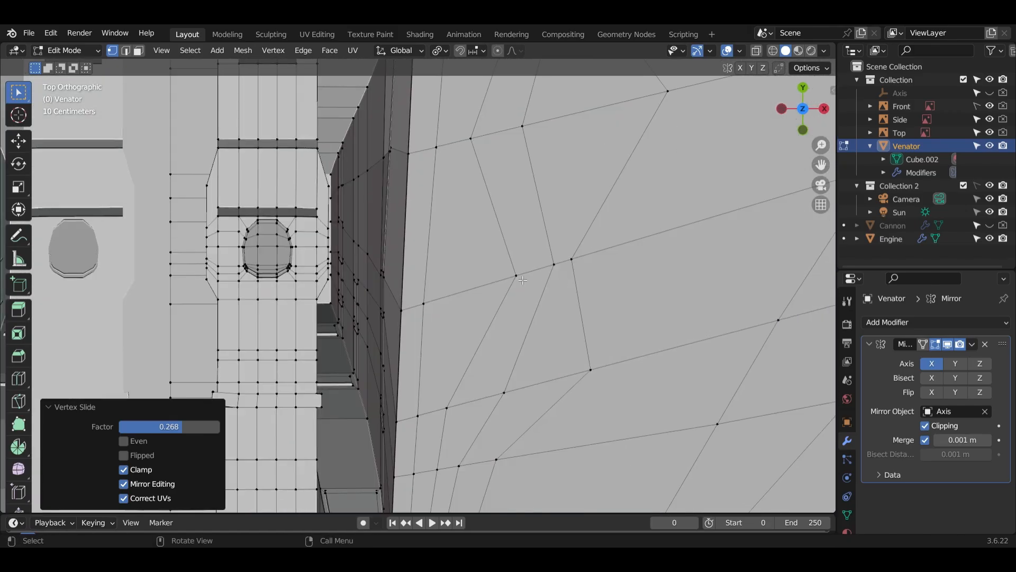
pyautogui.click(516, 275)
pyautogui.hotkey('alt', 'z')
pyautogui.click(467, 290)
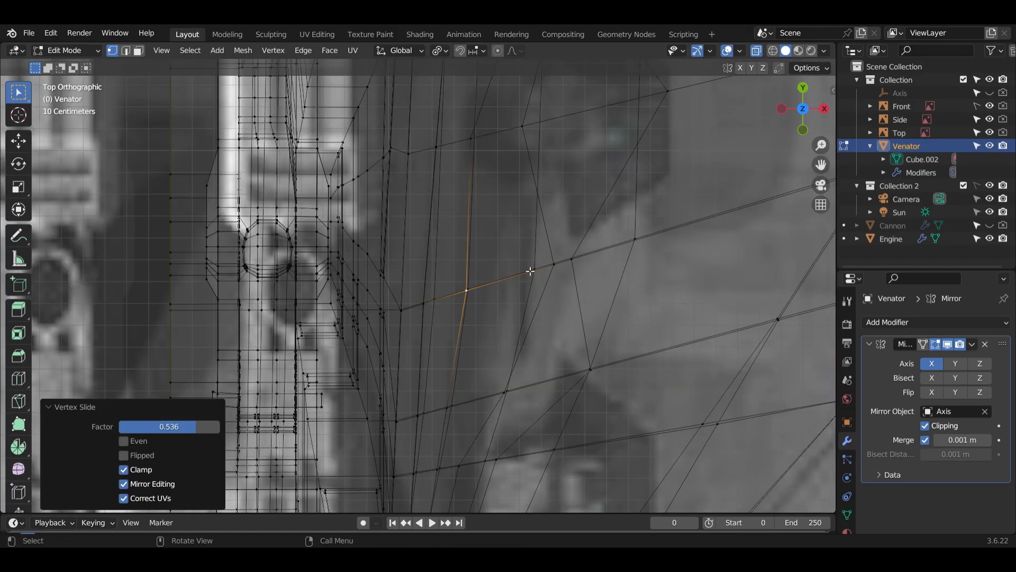
# - Inspect the reshaped deck mesh in solid and see-through display, from above and in perspective
pyautogui.scroll(-3, 571, 323)
pyautogui.keyDown('shift'); pyautogui.moveTo(579, 379); pyautogui.dragTo(576, 300, button='middle'); pyautogui.keyUp('shift')
pyautogui.hotkey('alt', 'z')
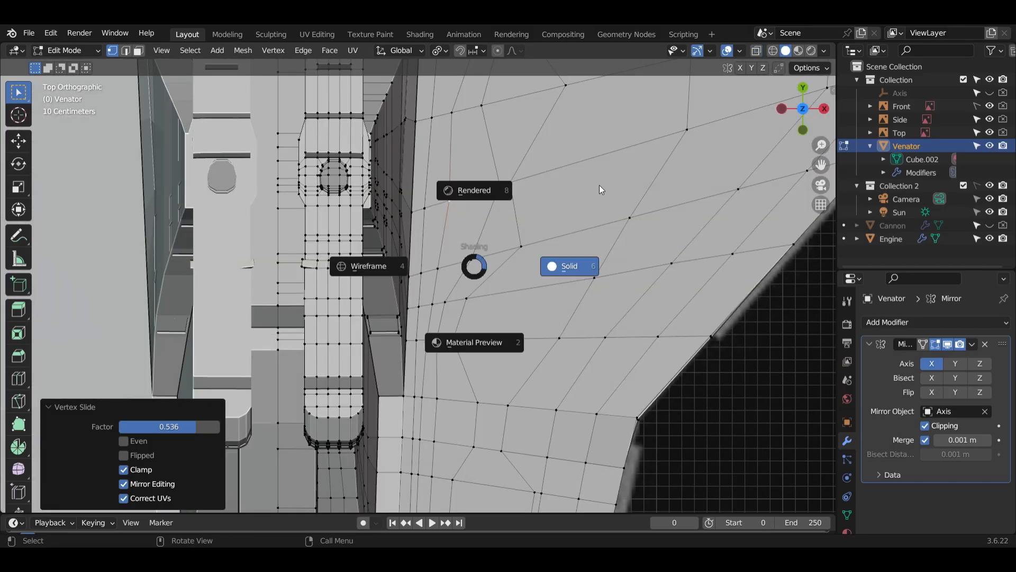
pyautogui.hotkey('alt', 'z')
pyautogui.moveTo(522, 312); pyautogui.dragTo(461, 288, button='middle')
pyautogui.click(754, 54)
pyautogui.moveTo(469, 371); pyautogui.dragTo(523, 397, button='middle')
pyautogui.press('KP_7')
pyautogui.scroll(5, 524, 398)
pyautogui.hotkey('alt', 'z')
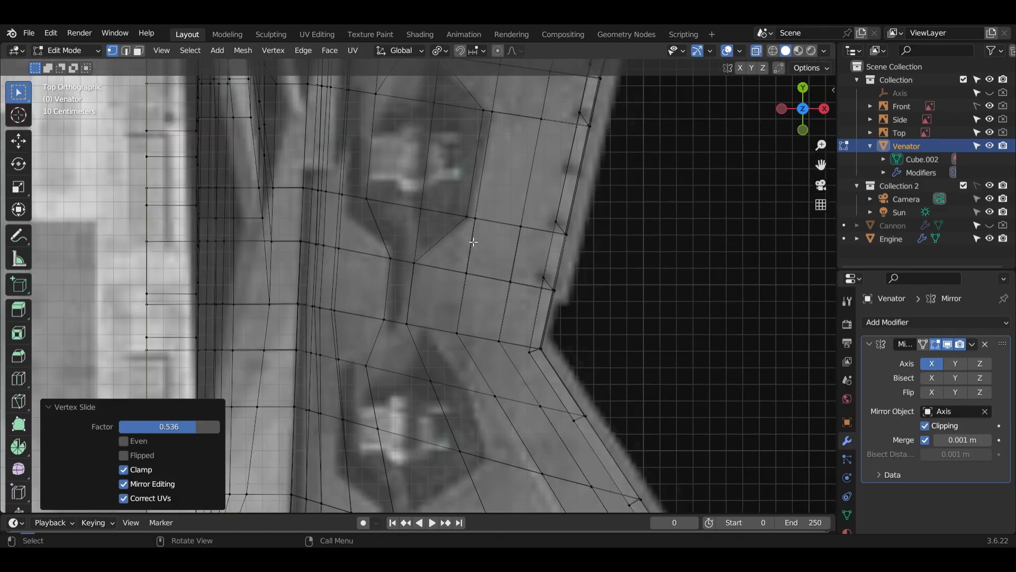
# - At the rearmost turret base, slide the middle-row vertex just inboard of its inner side further inward
pyautogui.hotkey('alt', 'z')
pyautogui.keyDown('shift'); pyautogui.moveTo(432, 352); pyautogui.dragTo(431, 245, button='middle'); pyautogui.keyUp('shift')
pyautogui.hotkey('alt', 'z')
pyautogui.click(365, 258)
pyautogui.hotkey('alt', 'z')
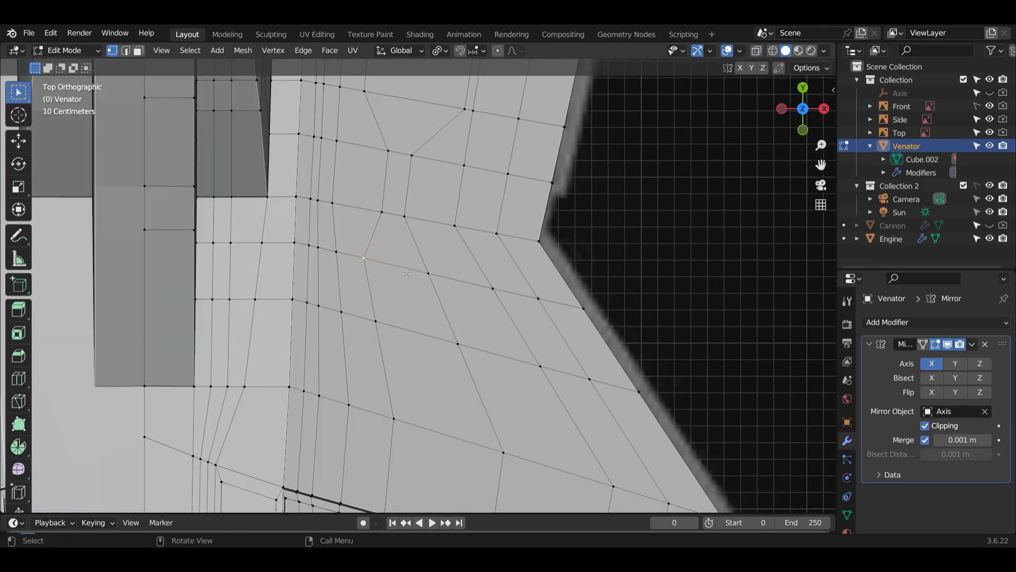
pyautogui.click(350, 317)
pyautogui.click(336, 310)
# - Slide the vertices in the rows directly above and below it inward along their edges to match
pyautogui.click(338, 253)
pyautogui.press('g')
pyautogui.press('g')
pyautogui.click(332, 252)
pyautogui.click(350, 405)
pyautogui.press('g')
pyautogui.press('g')
pyautogui.click(330, 399)
# - Slide the two vertices inside the rearmost base inward onto the reference hexagon's inner side, the upper one by about 0.46
pyautogui.click(387, 323)
pyautogui.hotkey('alt', 'z')
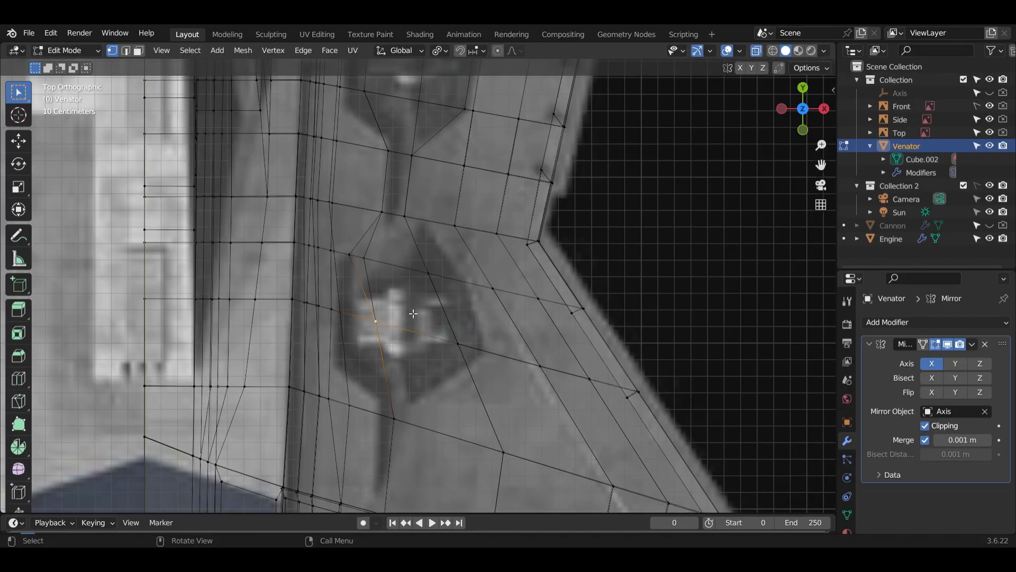
pyautogui.click(374, 308)
pyautogui.hotkey('alt', 'z')
pyautogui.click(366, 260)
pyautogui.press('g')
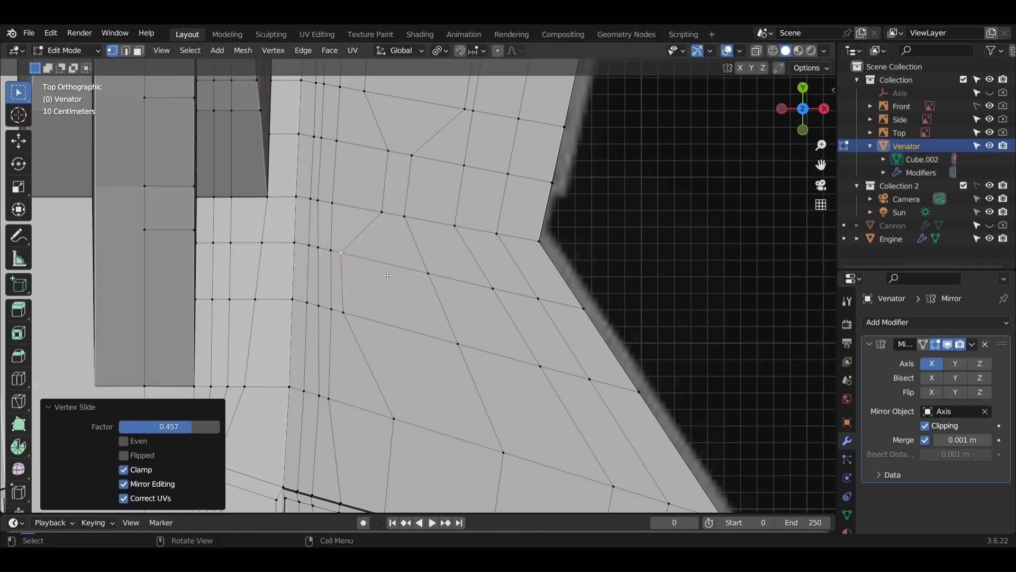
# - Slide the rearmost base's two outer-side vertices outward along their rows onto the reference hexagon's corners
pyautogui.hotkey('alt', 'z')
pyautogui.press('g')
pyautogui.press('g')
pyautogui.hotkey('alt', 'z')
pyautogui.click(459, 344)
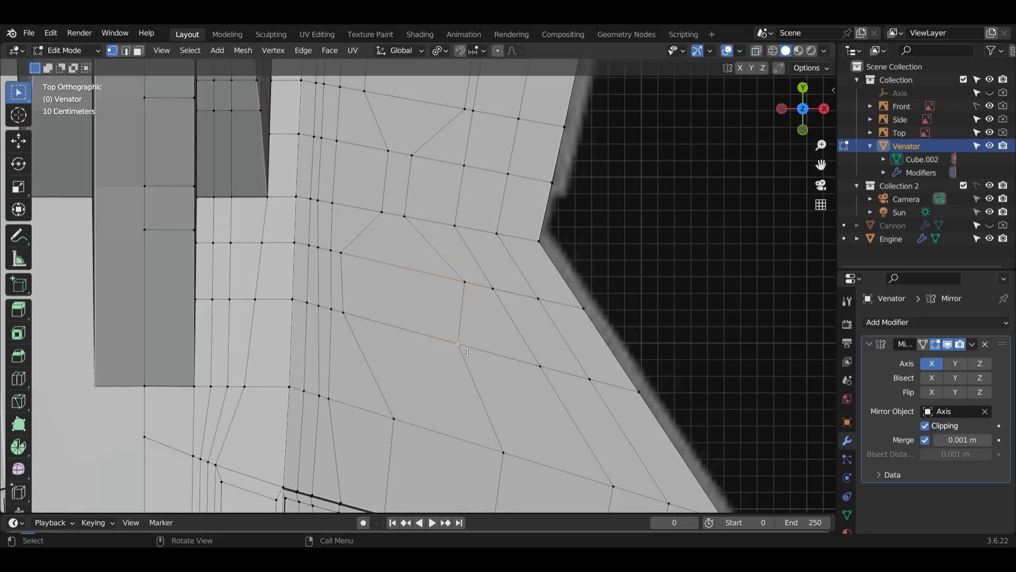
pyautogui.hotkey('alt', 'z')
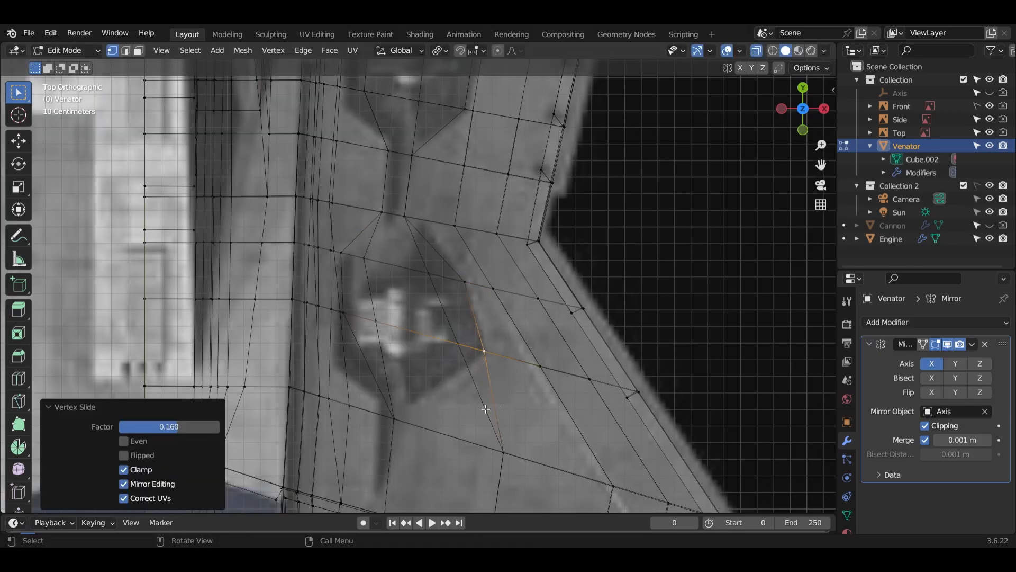
# - Slide the vertex below the rearmost base's outer corner inward by a factor of about 0.8 to form the hexagon's bottom point
pyautogui.hotkey('alt', 'z')
pyautogui.hotkey('alt', 'z')
pyautogui.scroll(-3, 507, 413)
pyautogui.scroll(4, 507, 414)
pyautogui.hotkey('alt', 'z')
pyautogui.moveTo(528, 410); pyautogui.dragTo(424, 346, button='middle')
pyautogui.scroll(-5, 449, 398)
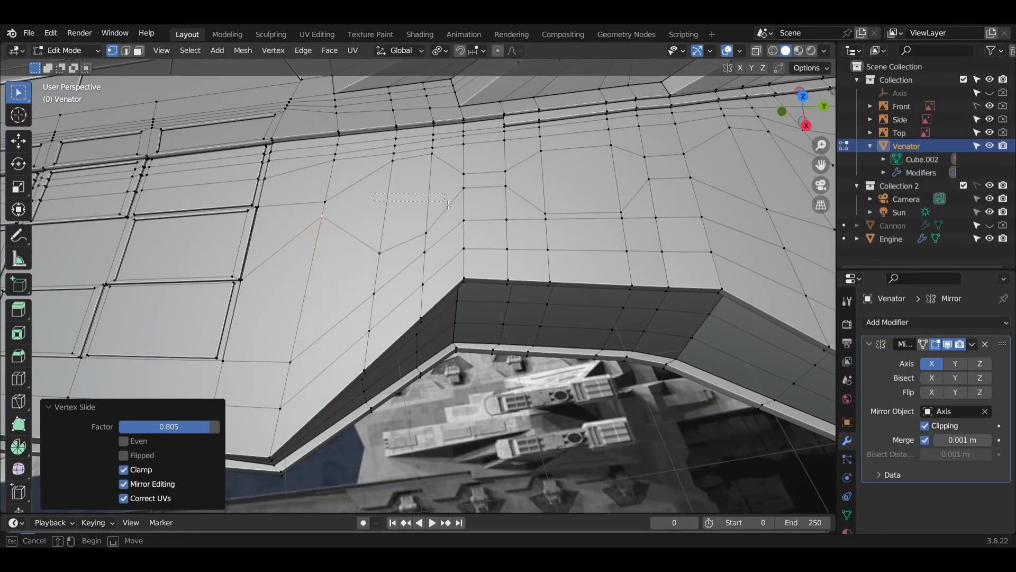
# - Select the deck faces that form the turret bases and their connecting strips
pyautogui.keyDown('shift'); pyautogui.click(666, 170); pyautogui.keyUp('shift')
pyautogui.keyDown('shift'); pyautogui.click(485, 180); pyautogui.keyUp('shift')
pyautogui.keyDown('shift'); pyautogui.moveTo(699, 211); pyautogui.dragTo(493, 297, button='middle'); pyautogui.keyUp('shift')
pyautogui.scroll(-4, 364, 256)
pyautogui.scroll(4, 515, 277)
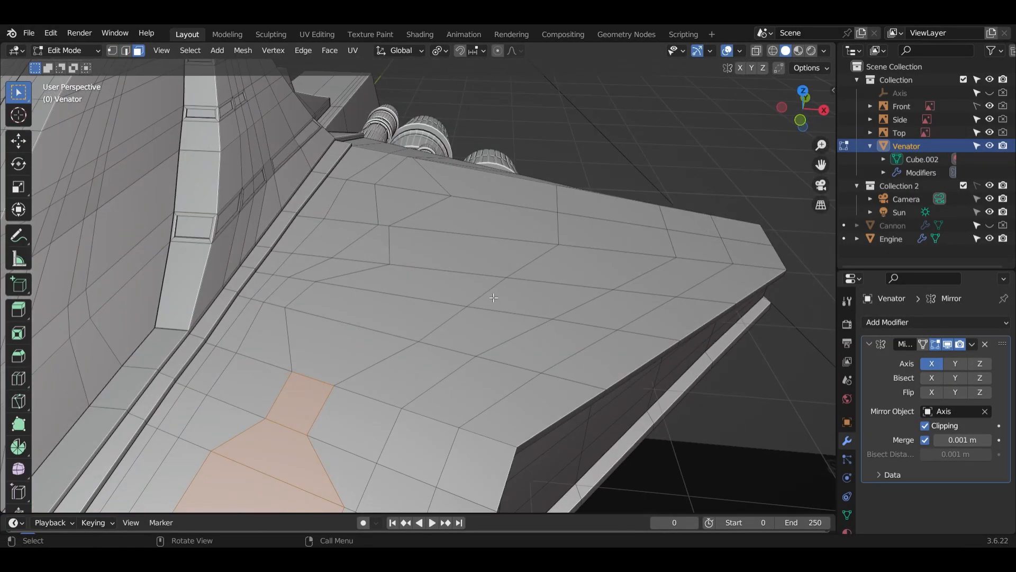
# - Examine the turret base outlines against the reference image in top view
pyautogui.press('KP_7')
pyautogui.hotkey('alt', 'z')
pyautogui.scroll(-4, 466, 360)
pyautogui.keyDown('shift'); pyautogui.moveTo(411, 476); pyautogui.dragTo(425, 335, button='middle'); pyautogui.keyUp('shift')
pyautogui.scroll(3, 427, 471)
pyautogui.keyDown('shift'); pyautogui.moveTo(445, 302); pyautogui.dragTo(499, 347, button='middle'); pyautogui.keyUp('shift')
pyautogui.scroll(3, 500, 347)
pyautogui.hotkey('alt', 'z')
pyautogui.click(412, 295)
pyautogui.hotkey('alt', 'z')
pyautogui.hotkey('alt', 'z')
# - Slide the forward base's outer vertex inward to straighten its outer side and the opposite inner vertex inward by about 0.34
pyautogui.keyDown('shift'); pyautogui.moveTo(602, 114); pyautogui.dragTo(574, 224, button='middle'); pyautogui.keyUp('shift')
pyautogui.press('1')
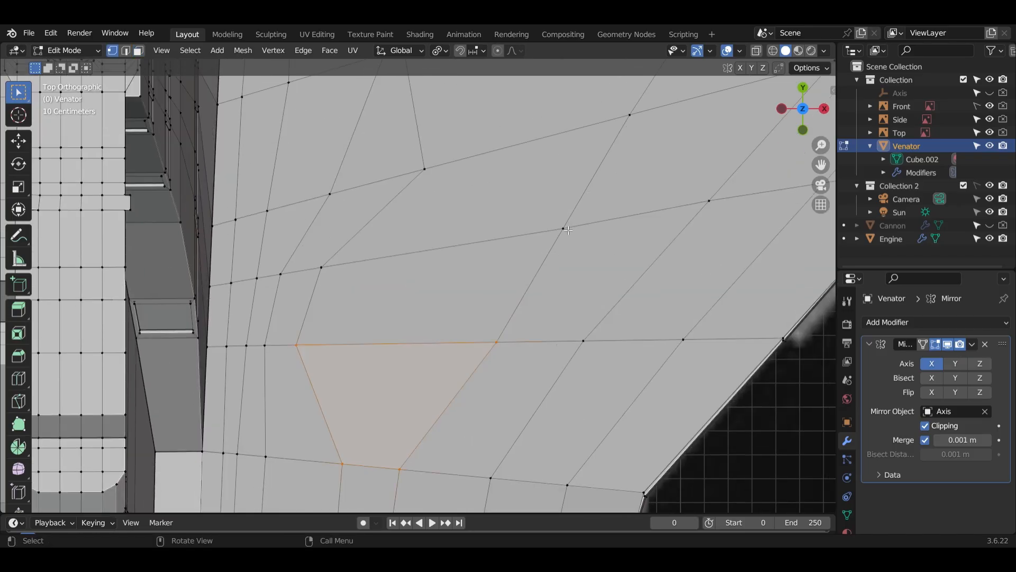
pyautogui.click(573, 223)
pyautogui.press('g')
pyautogui.click(524, 236)
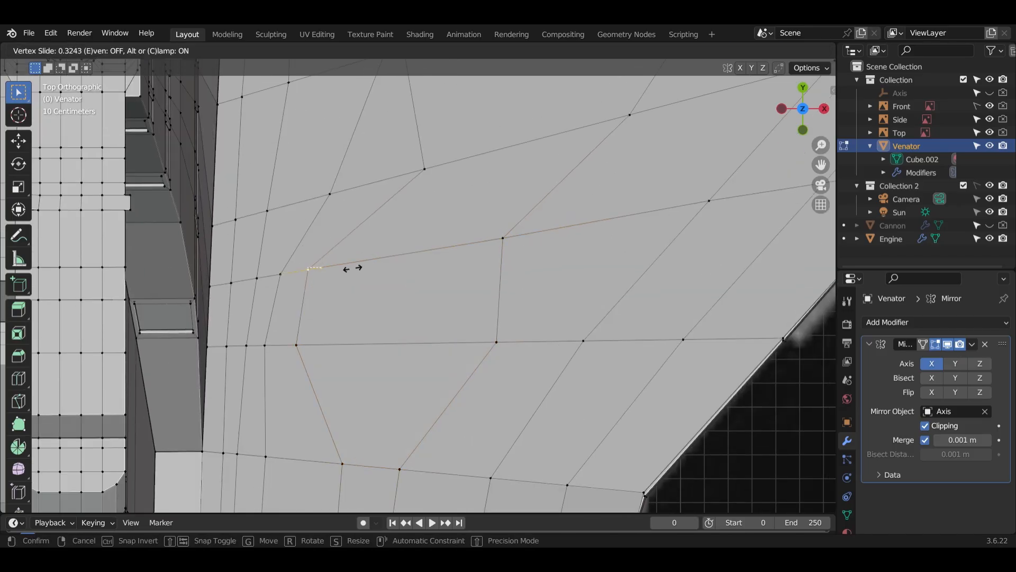
pyautogui.click(351, 268)
# - Slide that base's two lower side vertices down along their edges toward the connecting strip
pyautogui.scroll(-4, 360, 270)
pyautogui.scroll(2, 450, 224)
pyautogui.keyDown('shift'); pyautogui.moveTo(411, 286); pyautogui.dragTo(441, 355, button='middle'); pyautogui.keyUp('shift')
pyautogui.hotkey('alt', 'z')
pyautogui.hotkey('alt', 'z')
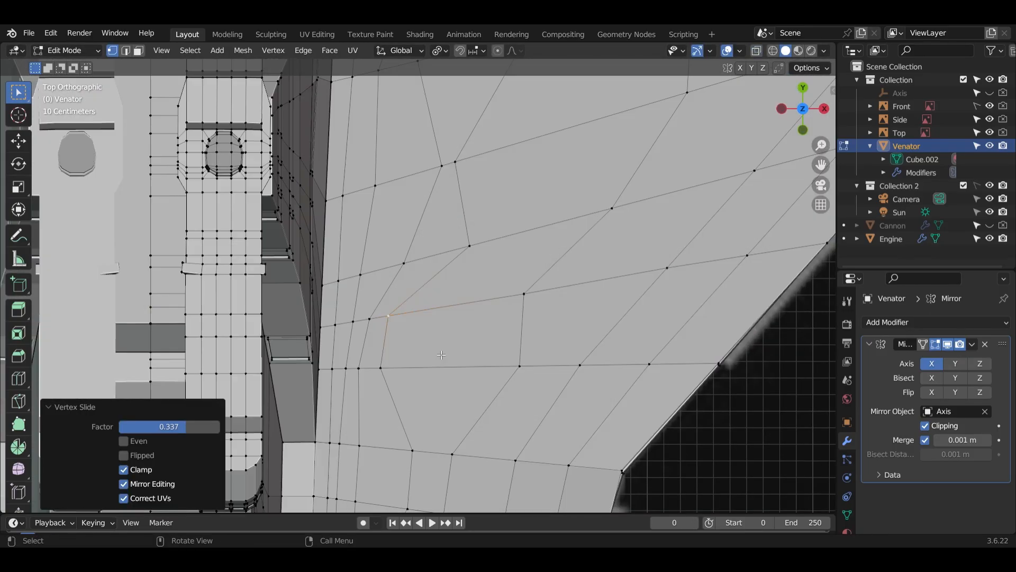
pyautogui.scroll(3, 442, 355)
pyautogui.keyDown('shift'); pyautogui.moveTo(403, 401); pyautogui.dragTo(455, 159, button='middle'); pyautogui.keyUp('shift')
pyautogui.click(422, 184)
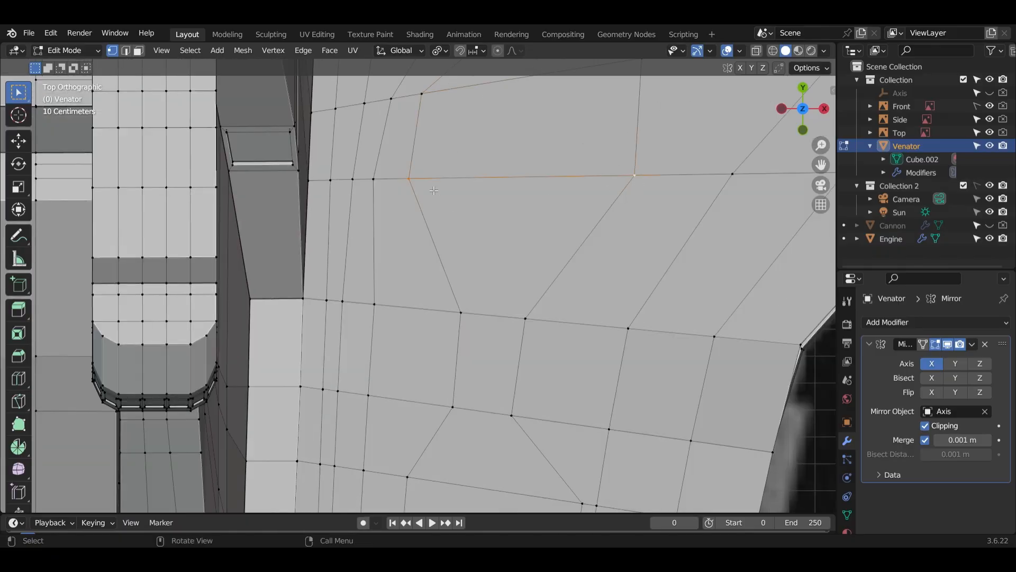
pyautogui.press('g')
pyautogui.press('g')
pyautogui.click(436, 226)
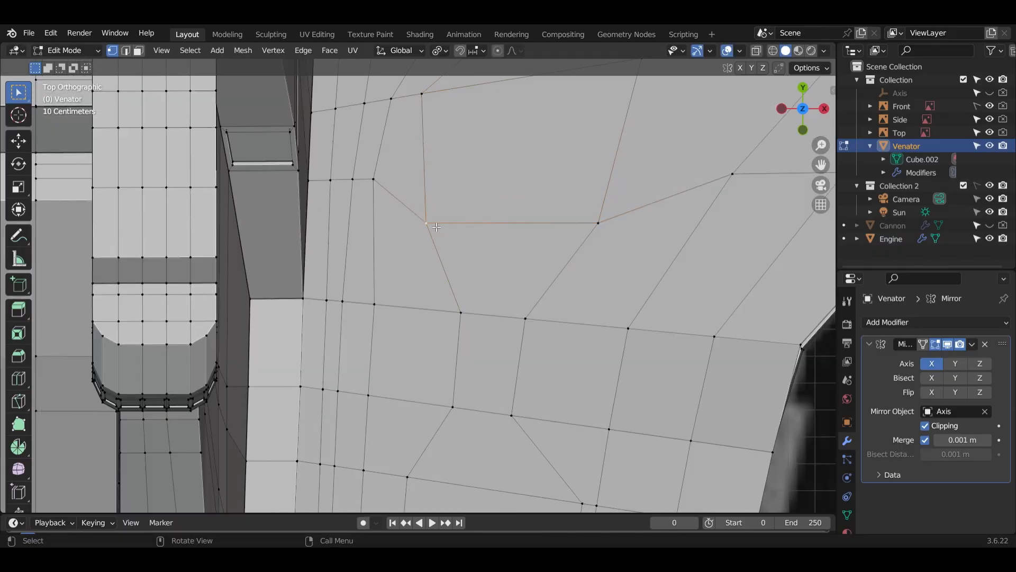
# - Slide the base's lower inner vertex by about 0.49 and its lower outer vertex outward onto the reference hexagon's corners
pyautogui.click(395, 215)
pyautogui.hotkey('alt', 'z')
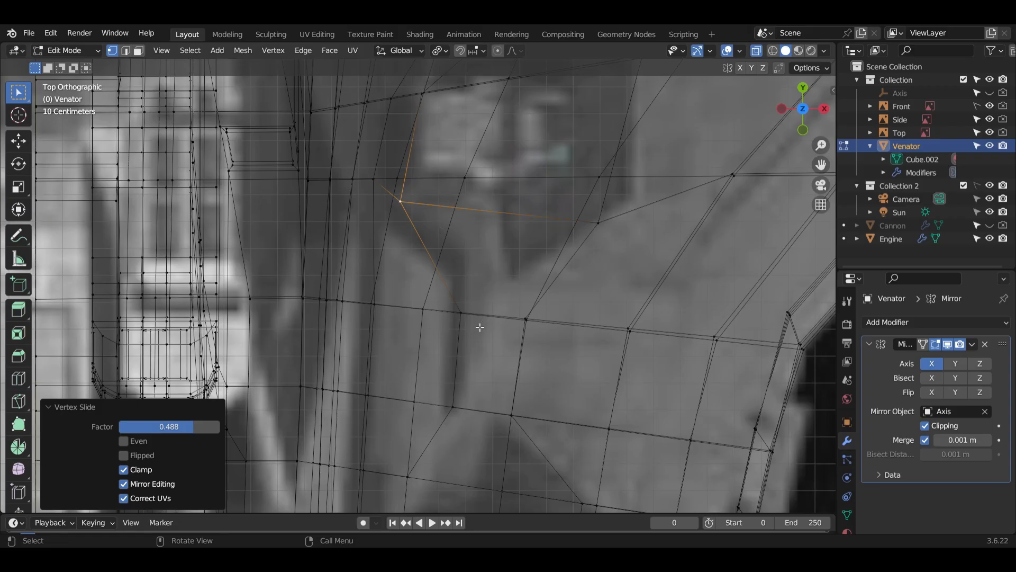
pyautogui.click(606, 254)
pyautogui.hotkey('alt', 'z')
pyautogui.hotkey('alt', 'z')
pyautogui.press('g')
pyautogui.press('g')
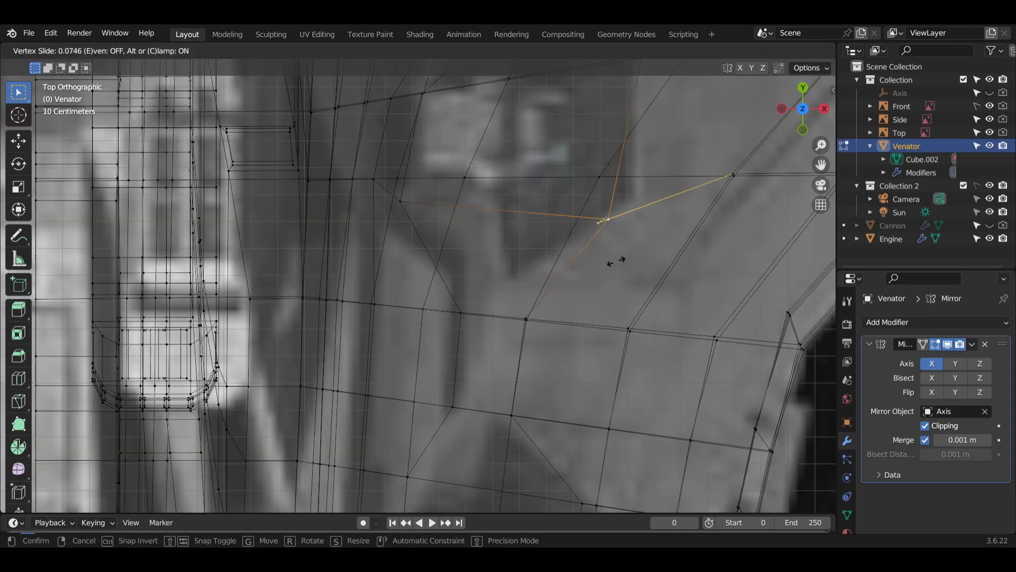
pyautogui.click(643, 253)
# - Slide the inner vertex at the front end of the connecting strip up along its edge to the reference outline
pyautogui.hotkey('alt', 'z')
pyautogui.click(552, 318)
pyautogui.hotkey('alt', 'z')
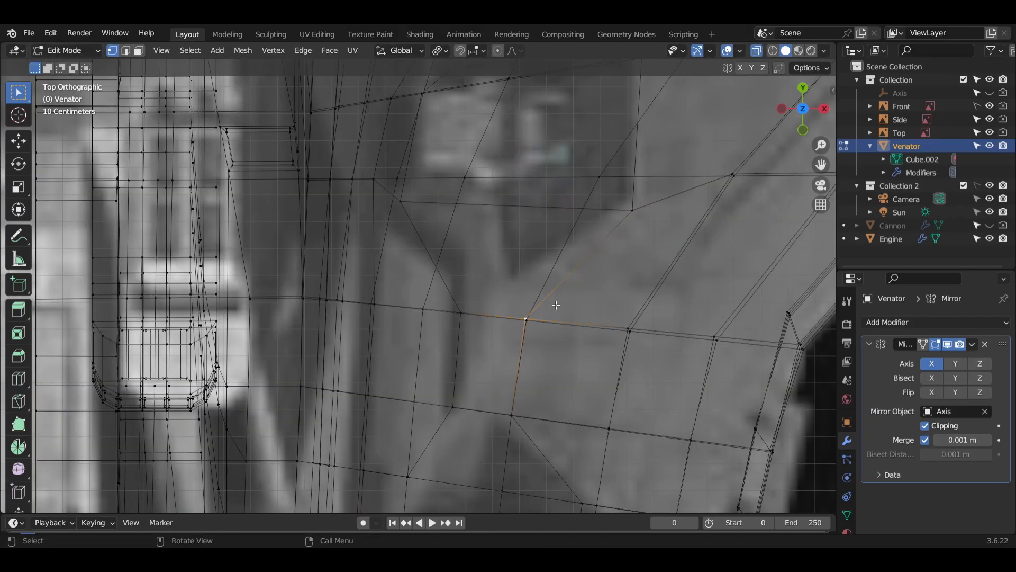
pyautogui.click(540, 302)
pyautogui.click(462, 312)
pyautogui.hotkey('alt', 'z')
pyautogui.press('g')
pyautogui.press('g')
pyautogui.click(493, 265)
pyautogui.press('g')
pyautogui.click(513, 265)
# - Slide the outer vertex at the connecting strip's front end inward and up to the hexagon's bottom point
pyautogui.hotkey('alt', 'z')
pyautogui.press('g')
pyautogui.click(515, 316)
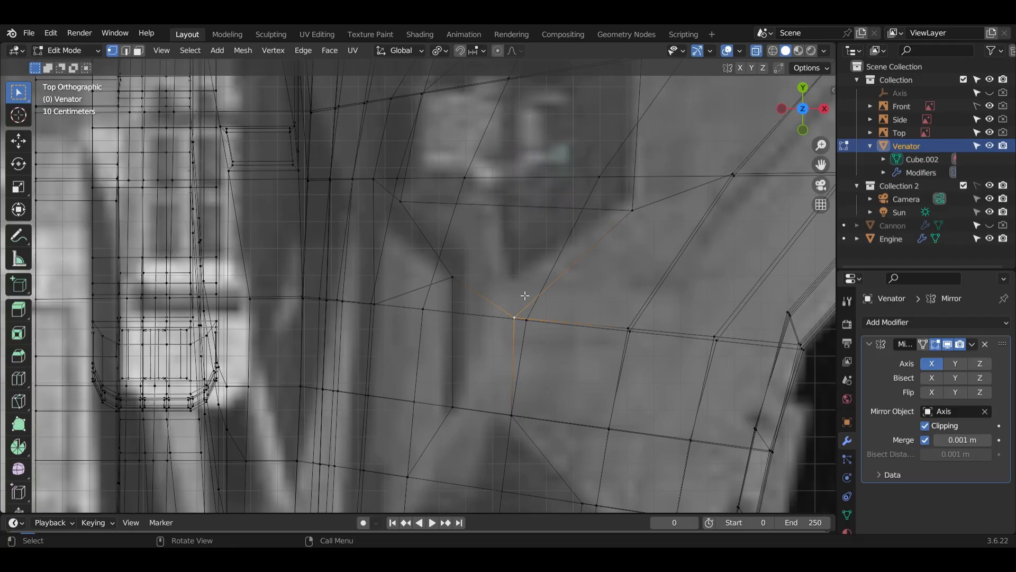
pyautogui.click(513, 259)
pyautogui.press('g')
pyautogui.press('g')
pyautogui.press('g')
pyautogui.press('g')
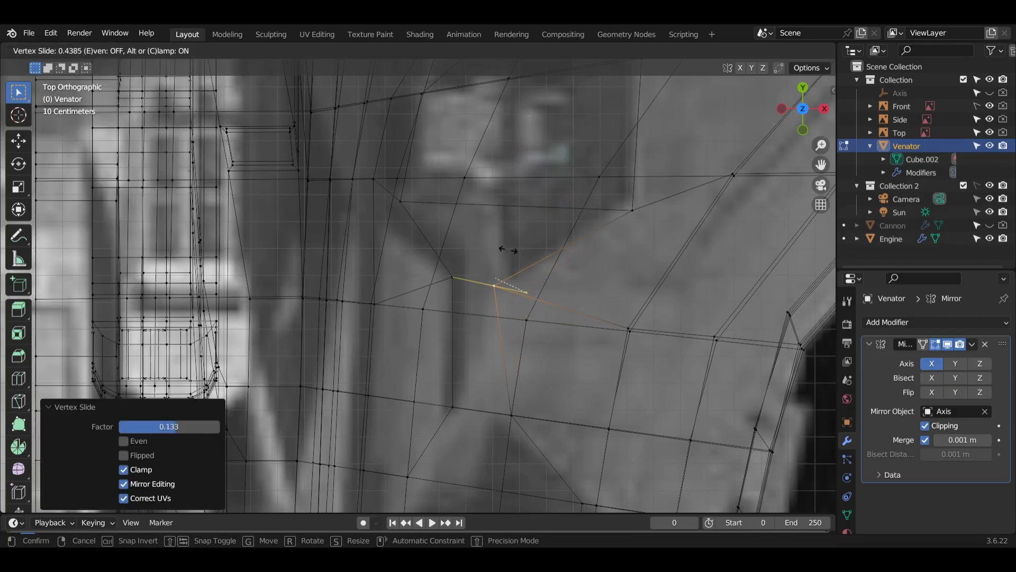
# - Slide the outer vertex at the opposite end of the connecting strip inward along its edge to straighten the strip
pyautogui.hotkey('alt', 'z')
pyautogui.click(521, 410)
pyautogui.press('g')
pyautogui.press('g')
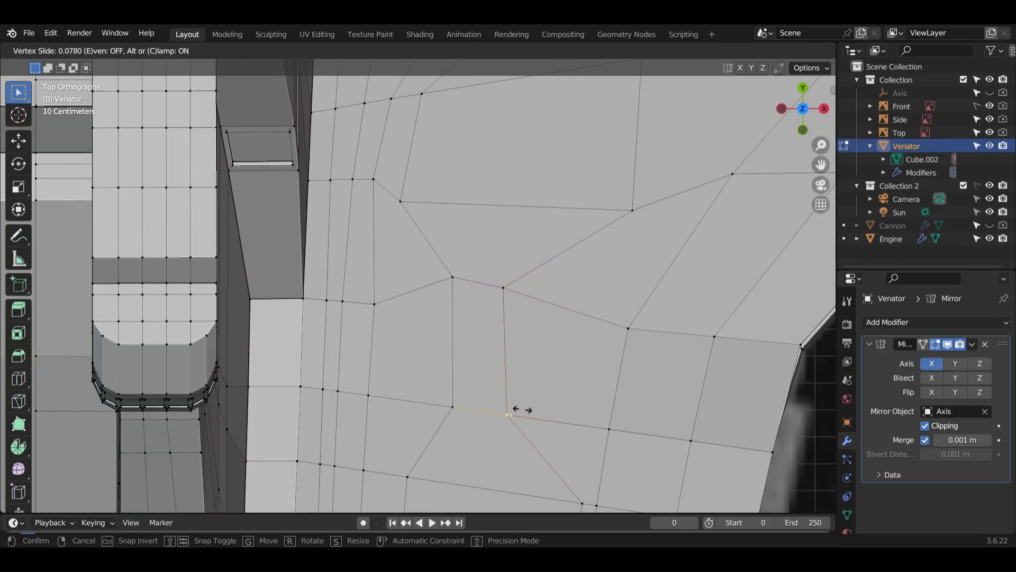
pyautogui.click(513, 411)
# - Slide the deck vertices inboard of the next hexagon inward along their crosswise edges, the last one by about 0.295
pyautogui.scroll(-6, 492, 386)
pyautogui.keyDown('shift'); pyautogui.moveTo(486, 369); pyautogui.dragTo(486, 472, button='middle'); pyautogui.keyUp('shift')
pyautogui.scroll(3, 471, 381)
pyautogui.click(449, 307)
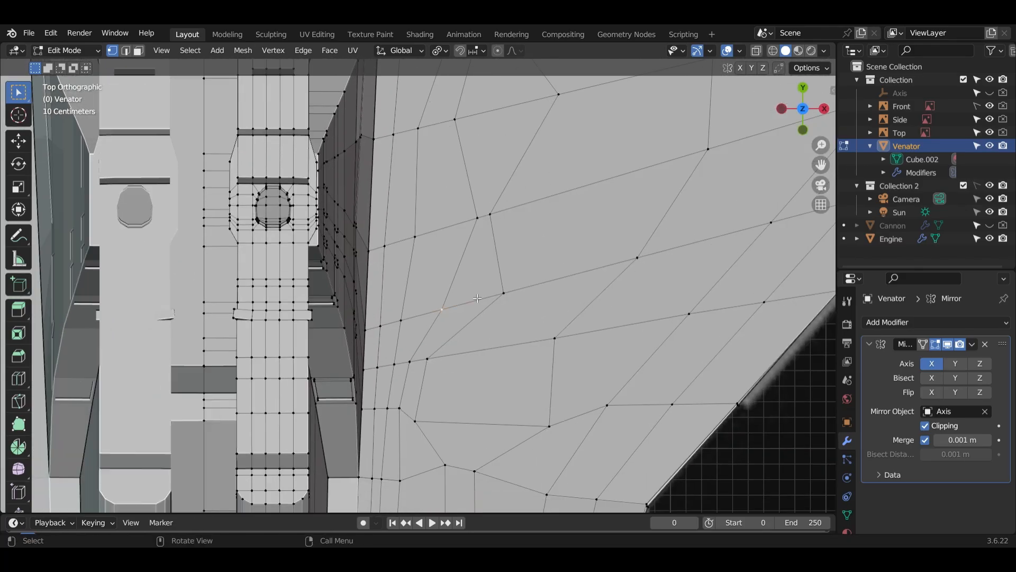
pyautogui.click(453, 249)
pyautogui.moveTo(453, 249)
pyautogui.keyDown('shift'); pyautogui.mouseDown(button='middle')
pyautogui.moveTo(458, 269)
pyautogui.moveTo(455, 232)
pyautogui.mouseUp(button='middle'); pyautogui.keyUp('shift')
pyautogui.hotkey('alt', 'z')
pyautogui.scroll(-2, 504, 302)
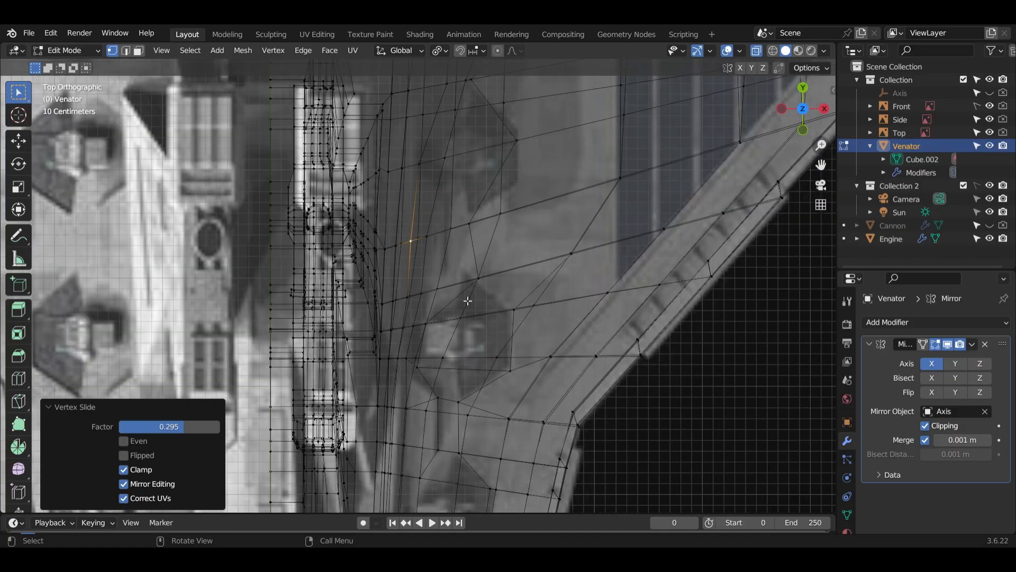
# - Slide the vertices at the lower hexagon's top point and the next hexagon's bottom point onto the reference corners
pyautogui.click(483, 282)
pyautogui.hotkey('alt', 'z')
pyautogui.hotkey('alt', 'z')
pyautogui.click(484, 291)
pyautogui.scroll(5, 497, 302)
pyautogui.keyDown('shift'); pyautogui.moveTo(576, 158); pyautogui.dragTo(539, 391, button='middle'); pyautogui.keyUp('shift')
pyautogui.click(533, 370)
# - Slide three vertices on the crosswise edge through the upper hexagon inward, the innermost by about 0.312
pyautogui.hotkey('alt', 'z')
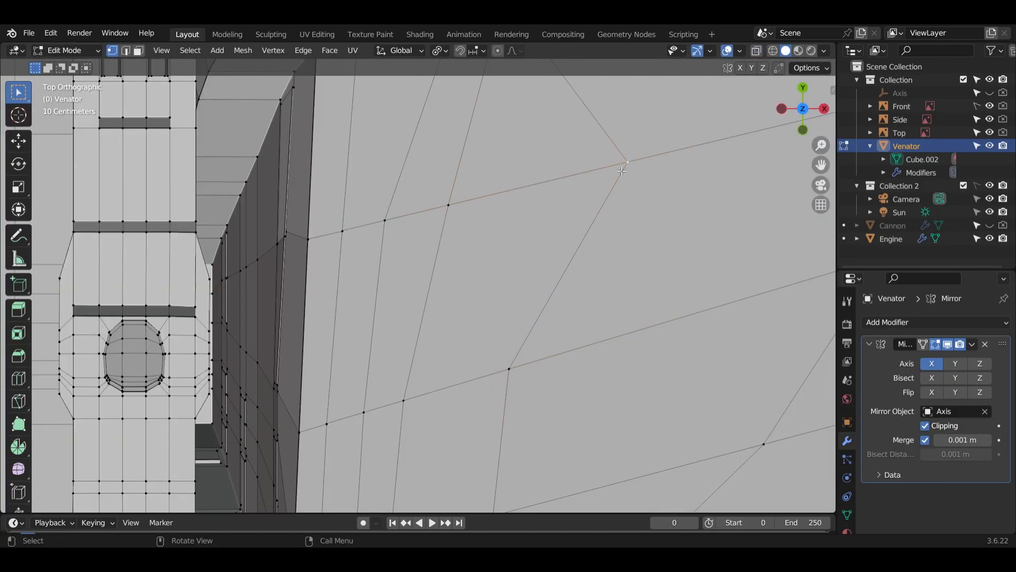
pyautogui.click(484, 200)
pyautogui.click(451, 206)
pyautogui.press('g')
pyautogui.press('g')
pyautogui.click(416, 210)
pyautogui.click(386, 220)
pyautogui.press('g')
pyautogui.press('g')
pyautogui.click(370, 221)
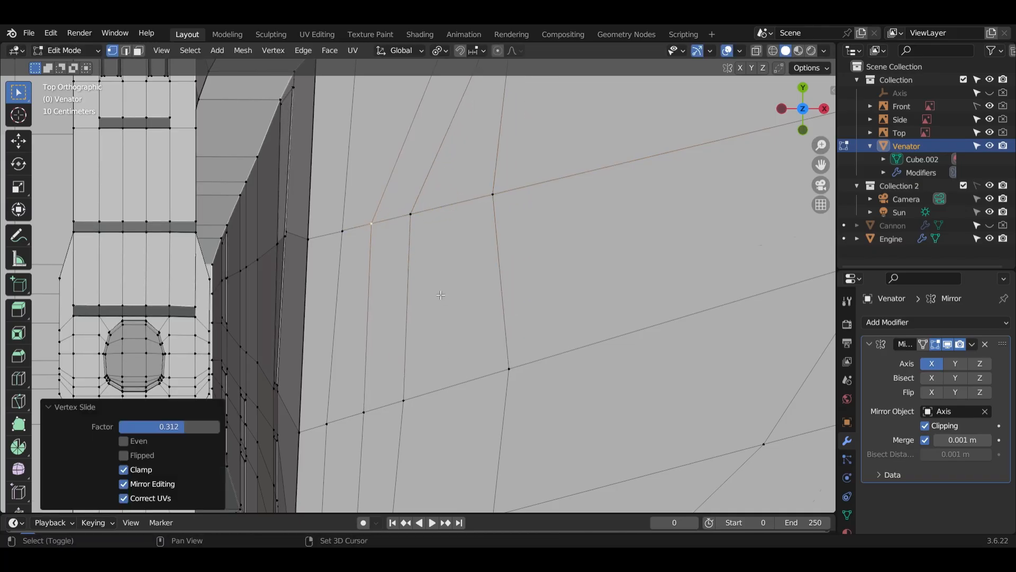
# - Slide two vertices on the crosswise edge above the upper hexagon inward, the outer one by about 0.743
pyautogui.keyDown('shift'); pyautogui.moveTo(441, 282); pyautogui.dragTo(456, 415, button='middle'); pyautogui.keyUp('shift')
pyautogui.press('g')
pyautogui.press('g')
pyautogui.click(434, 169)
pyautogui.click(516, 145)
pyautogui.press('g')
pyautogui.press('g')
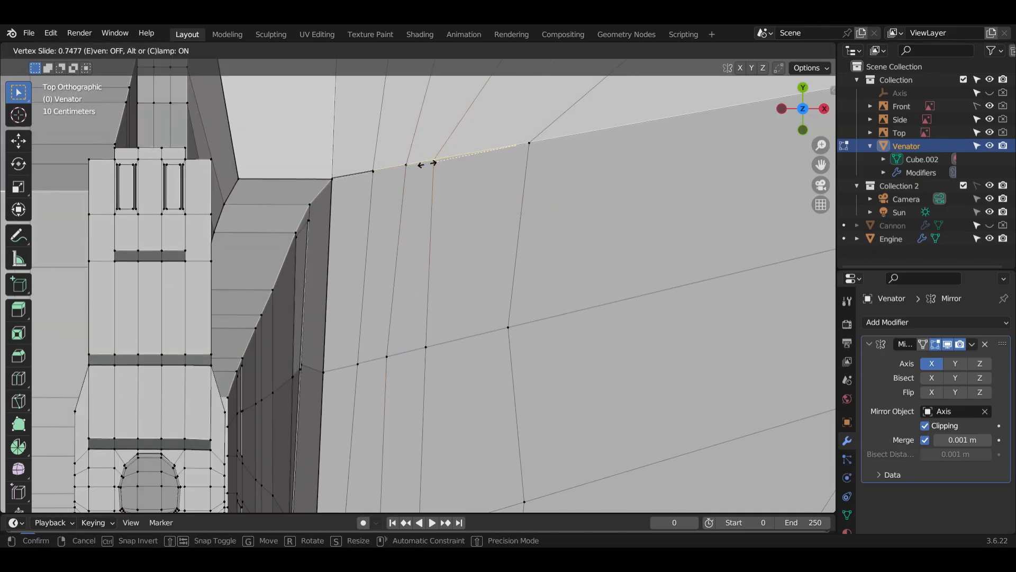
pyautogui.click(569, 246)
# - Slide the vertex in the middle of the upper hexagon inward along its edge to the base's inner side
pyautogui.hotkey('alt', 'z')
pyautogui.scroll(-7, 557, 344)
pyautogui.scroll(4, 555, 349)
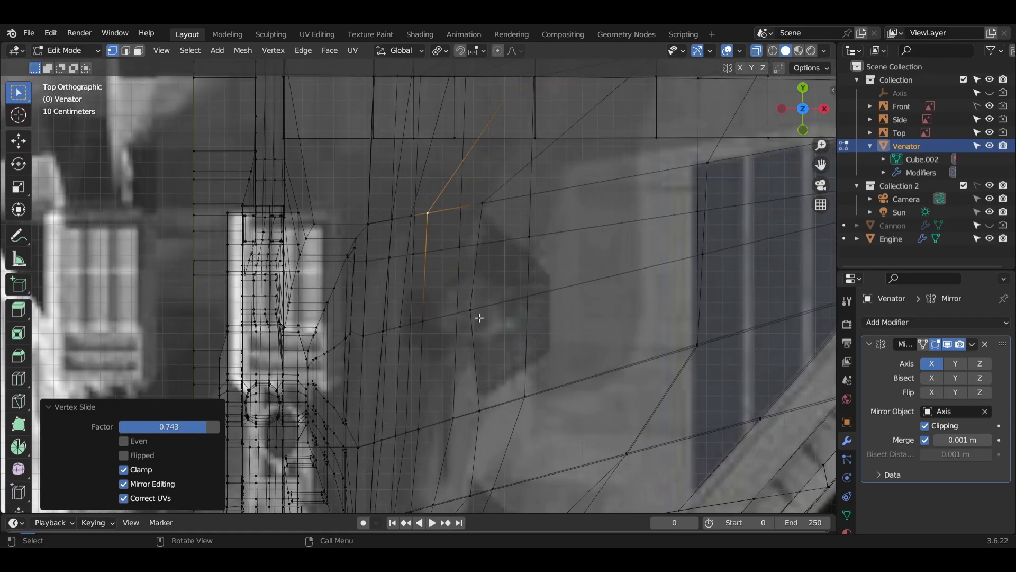
pyautogui.click(478, 317)
pyautogui.press('g')
pyautogui.press('g')
pyautogui.click(502, 406)
# - Slide the vertex at the upper hexagon's top point by about 0.114 to match the reference outline
pyautogui.hotkey('alt', 'z')
pyautogui.click(500, 220)
pyautogui.hotkey('alt', 'z')
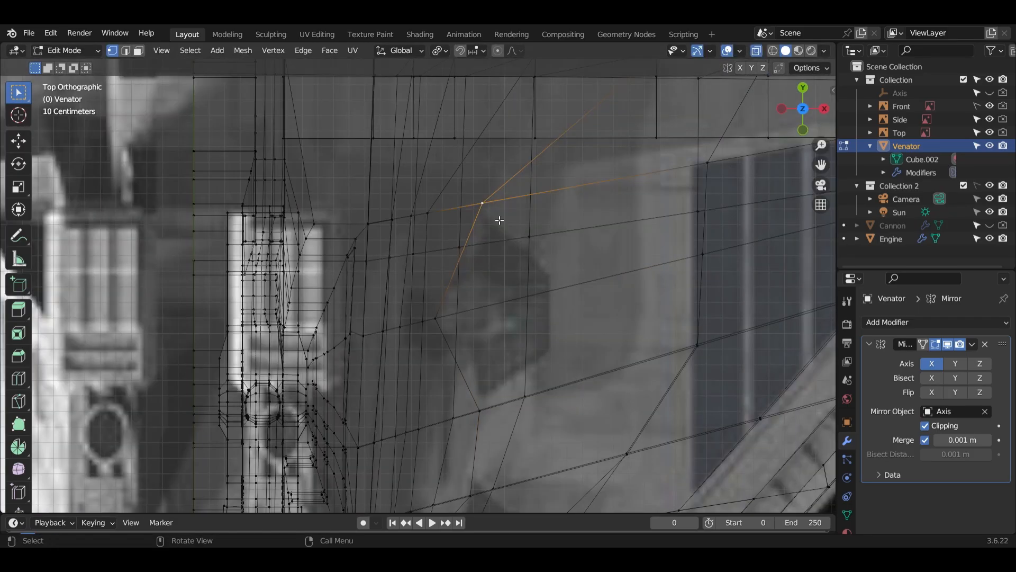
pyautogui.press('g')
pyautogui.press('g')
pyautogui.click(499, 220)
pyautogui.scroll(-3, 511, 228)
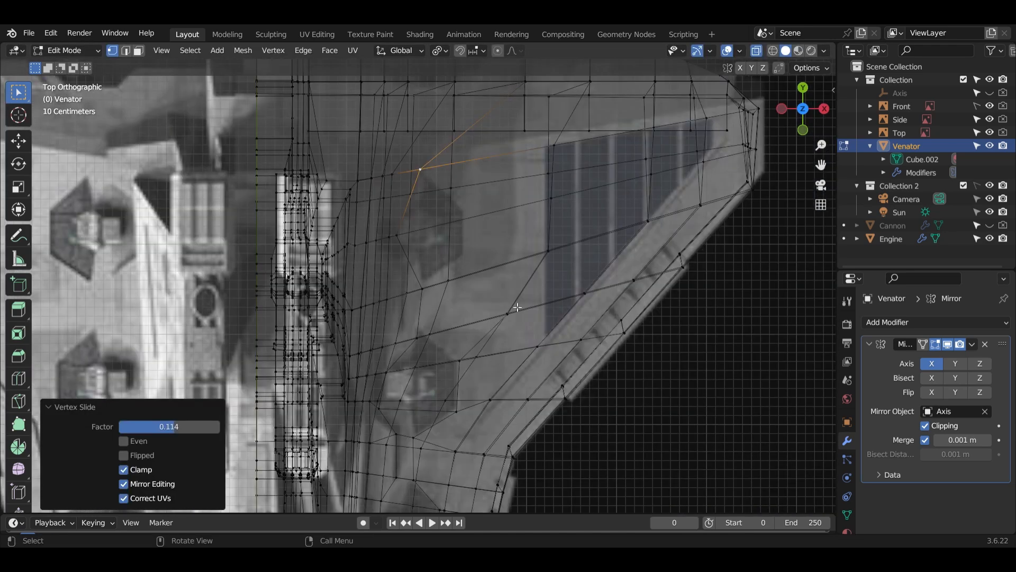
# - Slide the vertex on the deck's rear rim along the rim edge by about 0.298
pyautogui.hotkey('alt', 'z')
pyautogui.keyDown('shift'); pyautogui.moveTo(518, 308); pyautogui.dragTo(500, 389, button='middle'); pyautogui.keyUp('shift')
pyautogui.scroll(4, 532, 259)
pyautogui.click(553, 227)
pyautogui.moveTo(556, 225); pyautogui.dragTo(305, 101, button='middle')
pyautogui.keyDown('shift'); pyautogui.moveTo(397, 360); pyautogui.dragTo(462, 304, button='middle'); pyautogui.keyUp('shift')
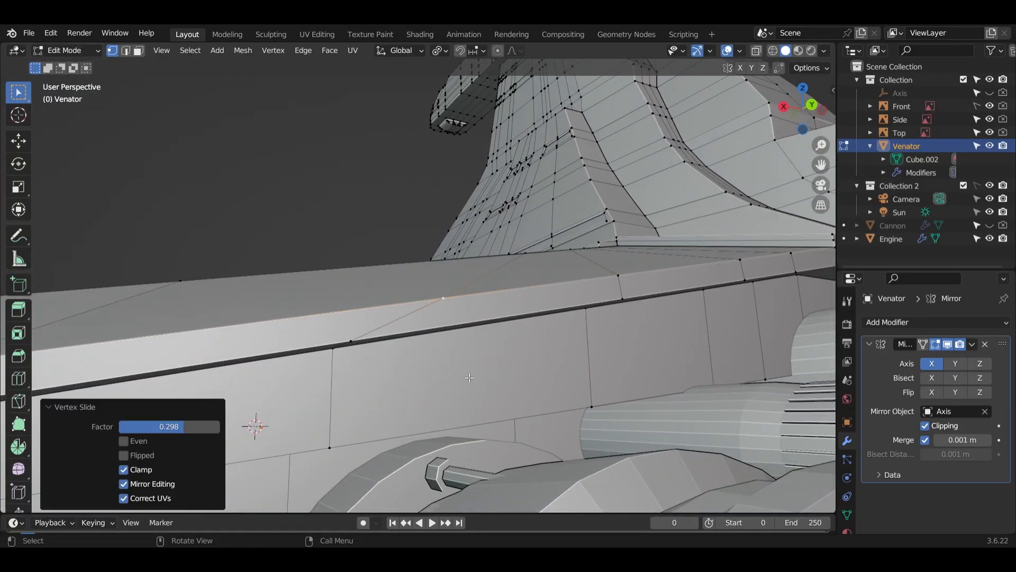
pyautogui.moveTo(469, 377); pyautogui.dragTo(363, 268, button='middle')
pyautogui.click(440, 257)
pyautogui.moveTo(441, 257); pyautogui.dragTo(216, 271, button='middle')
pyautogui.scroll(3, 216, 271)
# - Slide the first two neighbouring vertices of the row on the rear deck along their edges
pyautogui.click(358, 392)
pyautogui.press('g')
pyautogui.press('g')
pyautogui.click(323, 290)
pyautogui.click(438, 417)
pyautogui.press('g')
pyautogui.press('g')
pyautogui.click(383, 278)
# - Slide the next two vertices of that rear deck row in the same direction to keep the row aligned
pyautogui.click(520, 417)
pyautogui.press('g')
pyautogui.press('g')
pyautogui.click(478, 302)
pyautogui.click(608, 416)
pyautogui.press('g')
pyautogui.press('g')
pyautogui.click(548, 287)
# - Edge-slide the short upright edge on the rear rim above the large engine along the rim
pyautogui.scroll(-6, 542, 362)
pyautogui.moveTo(542, 361); pyautogui.dragTo(451, 269, button='middle')
pyautogui.scroll(5, 456, 353)
pyautogui.scroll(4, 451, 269)
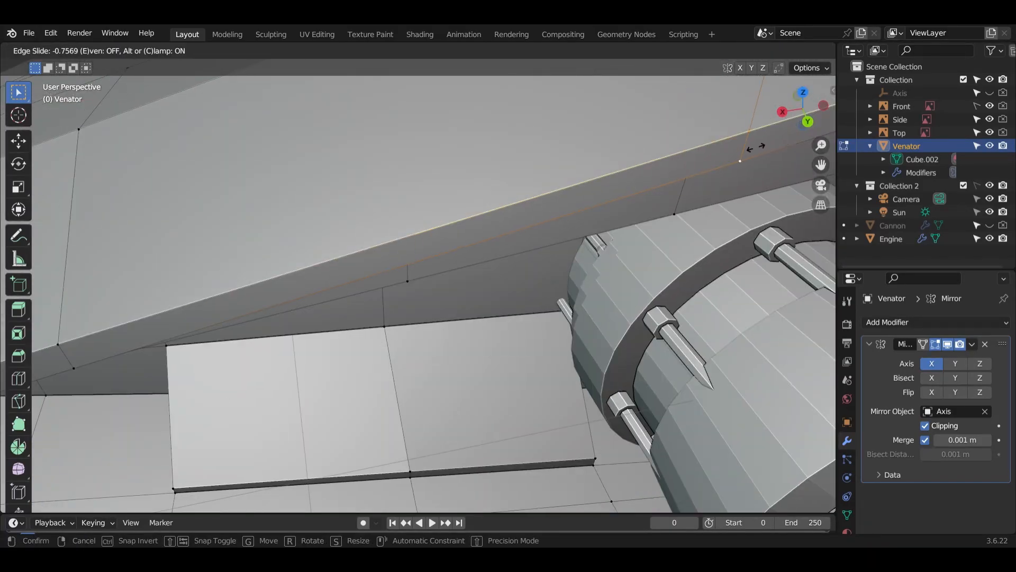
pyautogui.click(755, 149)
# - Edge-slide the neighbouring short upright edge on the rear rim along the rim by a factor of about -0.883
pyautogui.scroll(-5, 741, 159)
pyautogui.moveTo(731, 169); pyautogui.dragTo(624, 351, button='middle')
pyautogui.scroll(5, 582, 344)
pyautogui.click(553, 383)
pyautogui.scroll(-5, 550, 376)
pyautogui.moveTo(540, 370); pyautogui.dragTo(529, 341, button='middle')
pyautogui.press('g')
pyautogui.press('g')
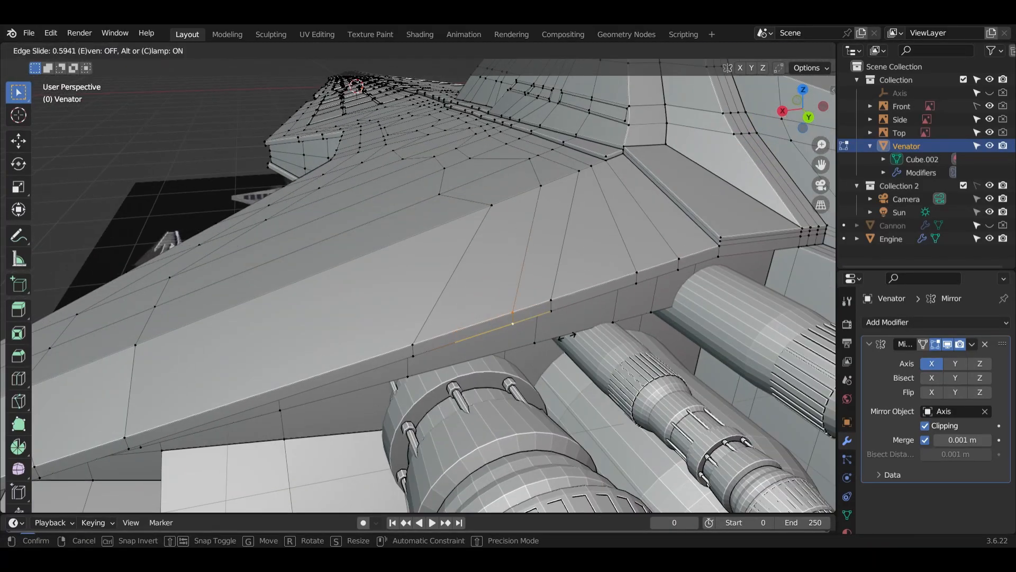
pyautogui.press('g')
pyautogui.press('g')
pyautogui.click(500, 327)
# - Add a centred loop cut through the wide faces of the rear wing deck
pyautogui.scroll(-5, 476, 280)
pyautogui.moveTo(458, 244); pyautogui.dragTo(428, 322, button='middle')
pyautogui.scroll(5, 551, 299)
pyautogui.scroll(-5, 569, 295)
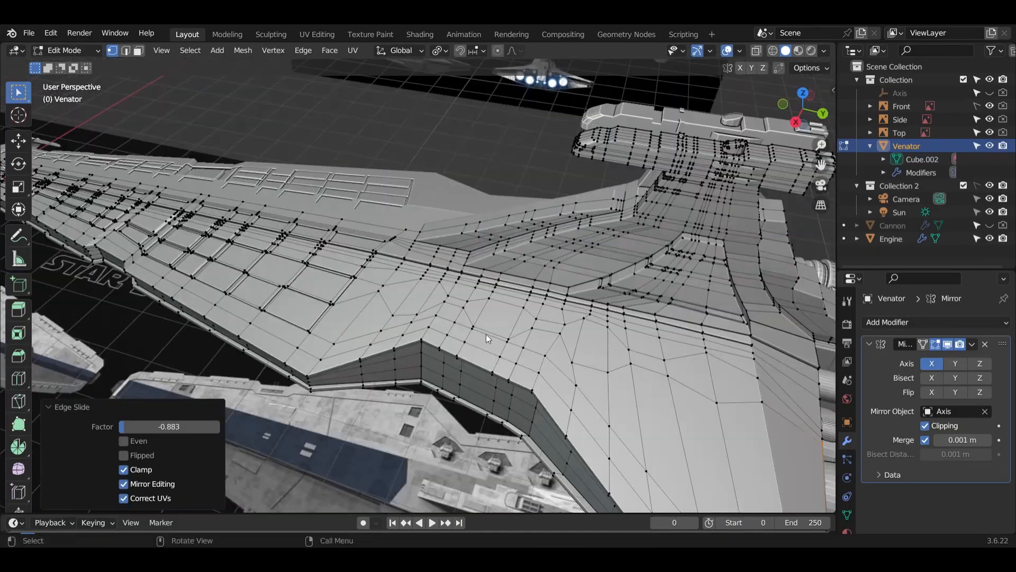
pyautogui.scroll(4, 660, 357)
pyautogui.scroll(-4, 582, 307)
pyautogui.scroll(-3, 503, 287)
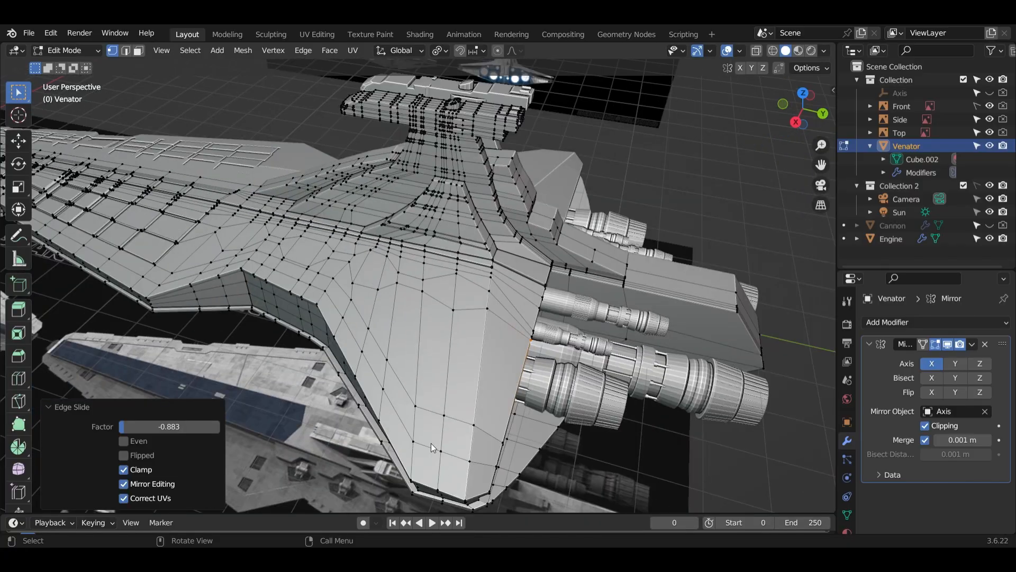
pyautogui.hotkey('ctrl', 'r')
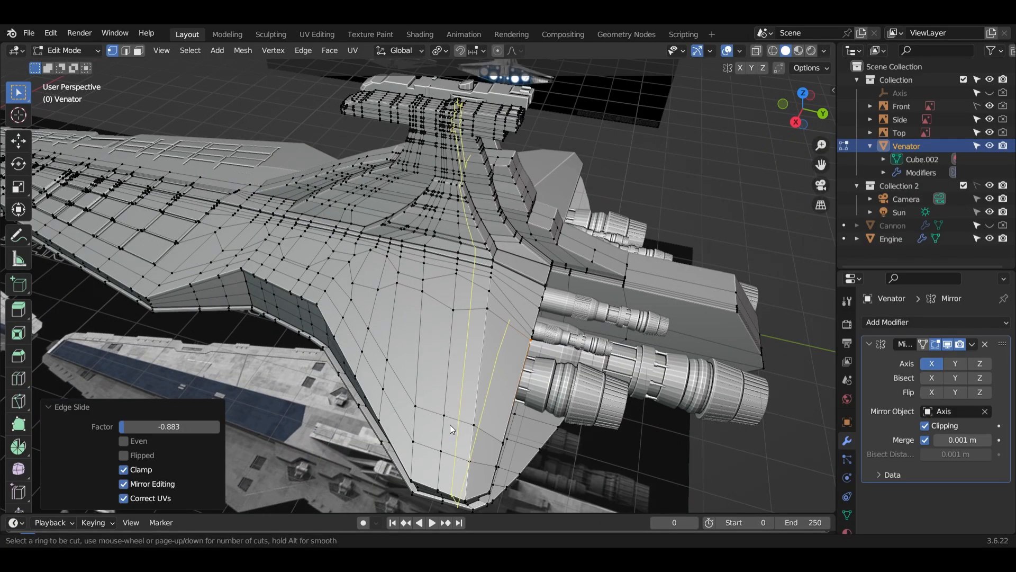
pyautogui.click(450, 424)
pyautogui.rightClick(471, 350)
pyautogui.scroll(4, 471, 350)
pyautogui.scroll(4, 428, 370)
# - Slide two vertices on one lengthwise line of the rear deck apart to form corners of another turret base
pyautogui.click(354, 347)
pyautogui.press('g')
pyautogui.press('g')
pyautogui.click(340, 388)
pyautogui.click(377, 203)
pyautogui.press('g')
pyautogui.press('g')
pyautogui.click(386, 185)
# - Slide the two vertices on the rear deck's crease line toward each other to shape the base's rear side
pyautogui.click(436, 374)
pyautogui.press('g')
pyautogui.press('g')
pyautogui.click(444, 341)
pyautogui.click(453, 255)
pyautogui.press('g')
pyautogui.press('g')
pyautogui.click(448, 272)
# - Slide the vertices on the base's adjacent lengthwise line to complete its outline, the upper one by about 0.373
pyautogui.click(310, 196)
pyautogui.press('g')
pyautogui.press('g')
pyautogui.click(295, 173)
pyautogui.click(259, 349)
pyautogui.press('g')
pyautogui.press('g')
pyautogui.click(296, 173)
pyautogui.press('g')
pyautogui.press('g')
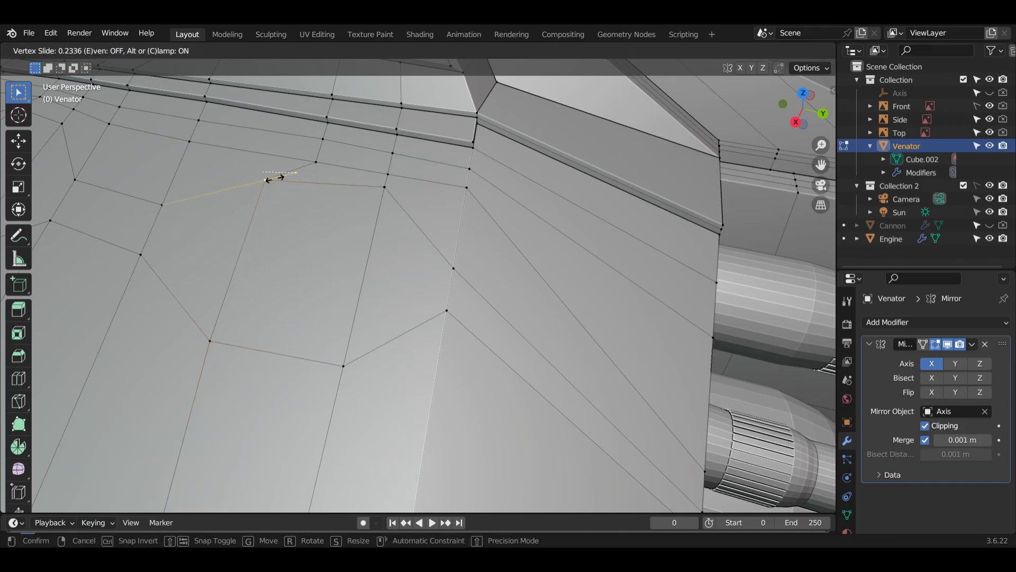
pyautogui.click(313, 175)
# - Select the lengthwise row of vertices outboard of the turret bases and edge-slide it to even out the surrounding topology
pyautogui.moveTo(313, 176); pyautogui.dragTo(621, 243, button='middle')
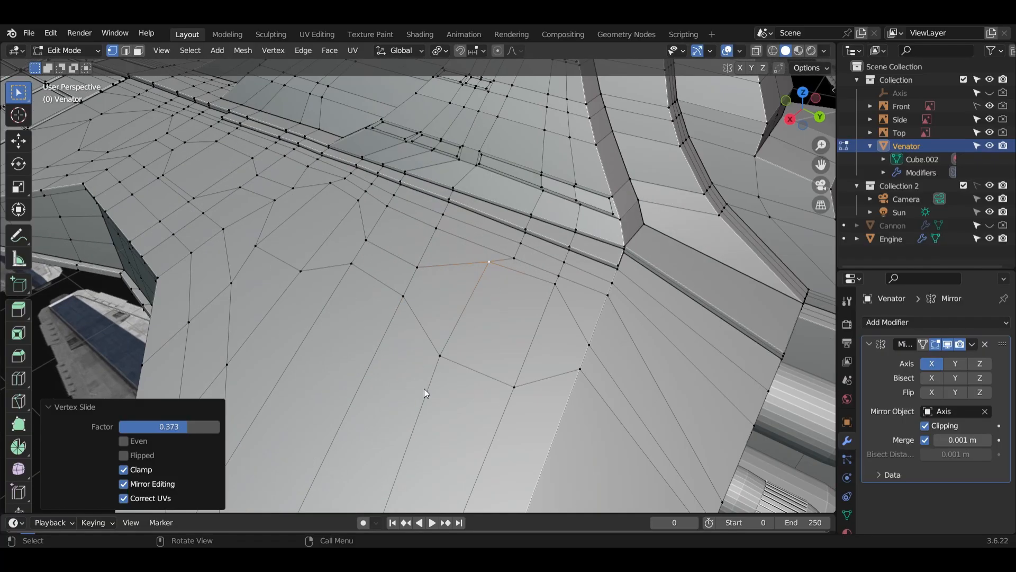
pyautogui.scroll(4, 424, 388)
pyautogui.moveTo(424, 388); pyautogui.dragTo(357, 338, button='middle')
pyautogui.scroll(-6, 472, 259)
pyautogui.scroll(5, 370, 303)
pyautogui.click(416, 242)
pyautogui.keyDown('shift'); pyautogui.click(344, 285); pyautogui.keyUp('shift')
pyautogui.keyDown('shift'); pyautogui.click(340, 293); pyautogui.keyUp('shift')
pyautogui.moveTo(341, 293); pyautogui.dragTo(285, 395, button='middle')
pyautogui.scroll(-4, 285, 395)
pyautogui.keyDown('shift'); pyautogui.click(328, 337); pyautogui.keyUp('shift')
pyautogui.press('g')
pyautogui.press('g')
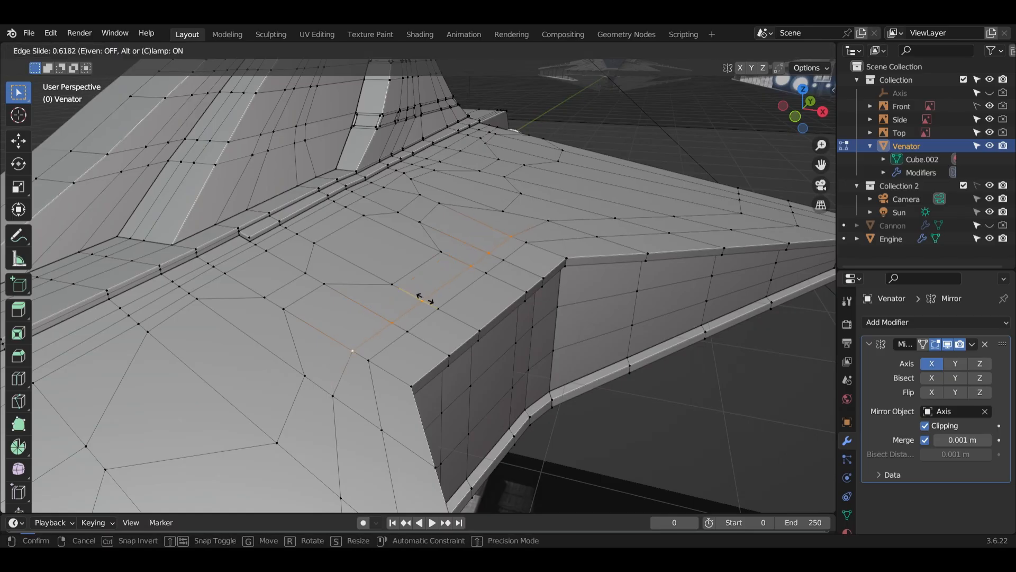
pyautogui.click(408, 358)
pyautogui.moveTo(408, 358); pyautogui.dragTo(481, 319, button='middle')
pyautogui.scroll(4, 469, 385)
pyautogui.scroll(-4, 469, 385)
pyautogui.moveTo(386, 369); pyautogui.dragTo(507, 371, button='middle')
pyautogui.scroll(5, 508, 371)
pyautogui.scroll(-2, 560, 351)
pyautogui.scroll(-3, 561, 351)
pyautogui.moveTo(560, 350); pyautogui.dragTo(490, 379, button='middle')
pyautogui.press('g')
pyautogui.press('g')
pyautogui.rightClick(490, 380)
pyautogui.rightClick(490, 379)
# - Select all faces of the four hexagonal turret bases together with the strips connecting them
pyautogui.moveTo(537, 379); pyautogui.dragTo(529, 311, button='middle')
pyautogui.click(628, 291)
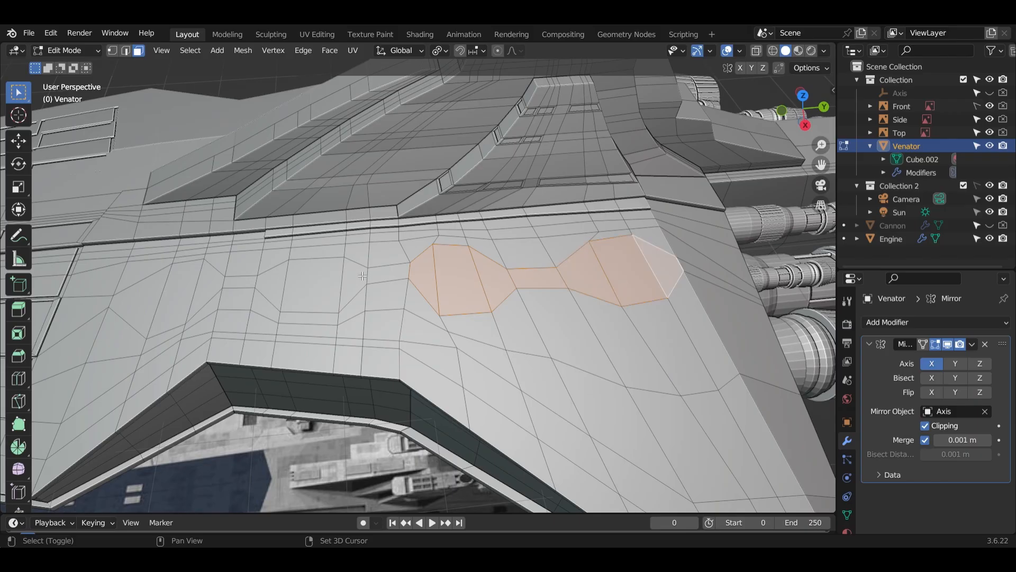
pyautogui.scroll(4, 350, 366)
pyautogui.keyDown('shift'); pyautogui.moveTo(355, 369); pyautogui.dragTo(684, 452, button='middle'); pyautogui.keyUp('shift')
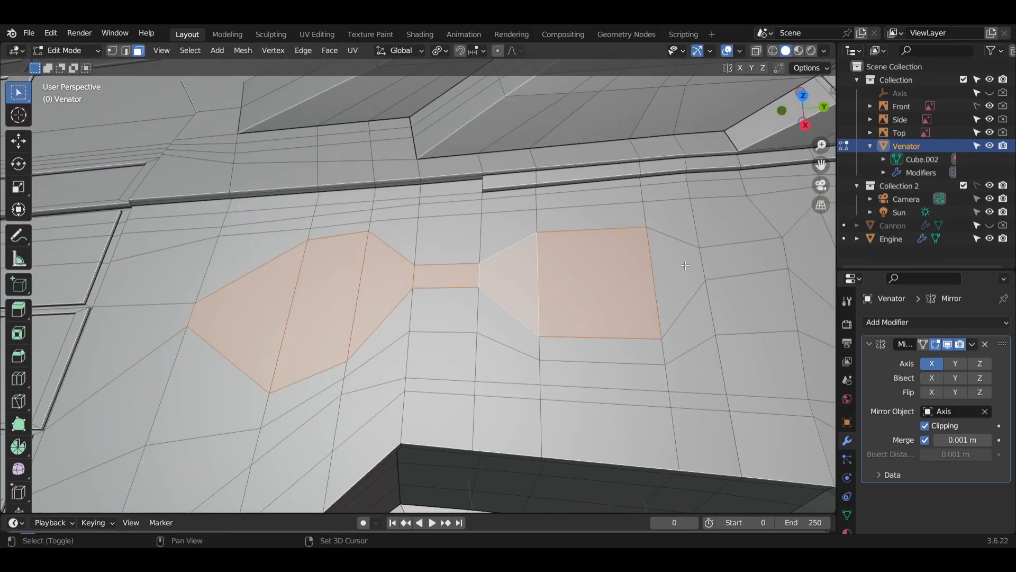
pyautogui.keyDown('shift'); pyautogui.click(774, 265); pyautogui.keyUp('shift')
pyautogui.keyDown('shift'); pyautogui.moveTo(774, 265); pyautogui.dragTo(464, 300, button='middle'); pyautogui.keyUp('shift')
pyautogui.keyDown('shift'); pyautogui.click(569, 294); pyautogui.keyUp('shift')
pyautogui.keyDown('shift'); pyautogui.click(622, 294); pyautogui.keyUp('shift')
pyautogui.keyDown('shift'); pyautogui.click(498, 287); pyautogui.keyUp('shift')
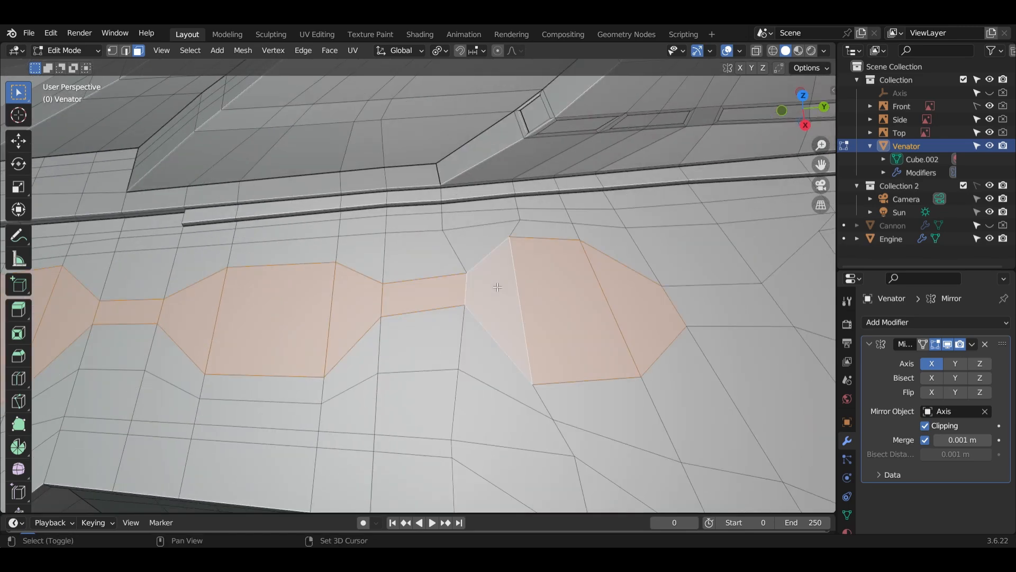
pyautogui.keyDown('shift'); pyautogui.click(725, 295); pyautogui.keyUp('shift')
pyautogui.keyDown('shift'); pyautogui.click(802, 304); pyautogui.keyUp('shift')
pyautogui.keyDown('shift'); pyautogui.moveTo(788, 318); pyautogui.dragTo(328, 363, button='middle'); pyautogui.keyUp('shift')
pyautogui.keyDown('shift'); pyautogui.click(532, 320); pyautogui.keyUp('shift')
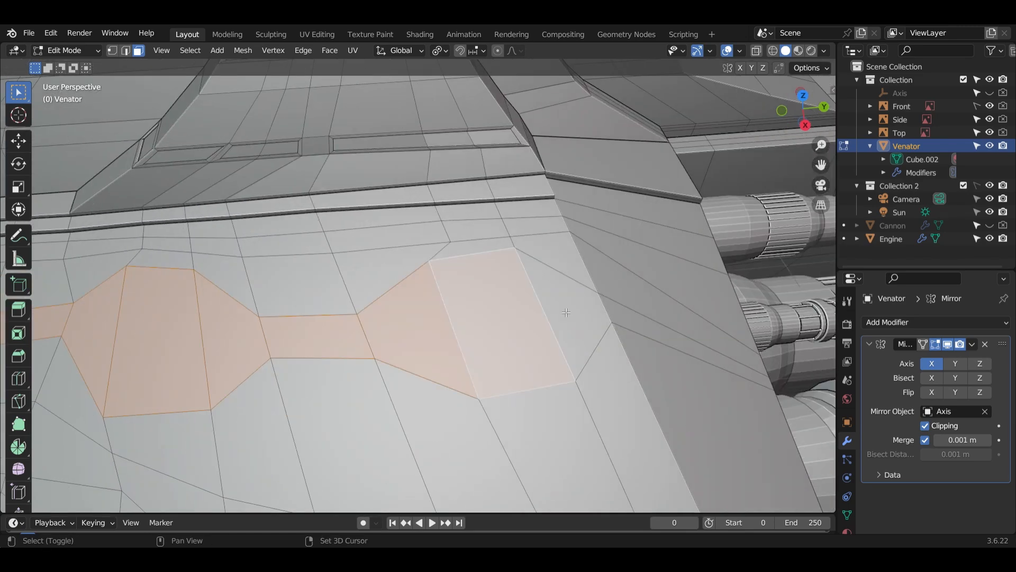
pyautogui.keyDown('shift'); pyautogui.click(585, 323); pyautogui.keyUp('shift')
# - Extrude the selected turret base faces about 0.106 m down into the deck
pyautogui.scroll(-3, 476, 321)
pyautogui.moveTo(386, 318); pyautogui.dragTo(337, 265, button='middle')
pyautogui.scroll(-4, 520, 270)
pyautogui.moveTo(337, 265); pyautogui.dragTo(337, 266)
pyautogui.moveTo(336, 266); pyautogui.dragTo(426, 281, button='middle')
pyautogui.scroll(4, 426, 281)
pyautogui.keyDown('shift'); pyautogui.moveTo(426, 280); pyautogui.dragTo(544, 328, button='middle'); pyautogui.keyUp('shift')
pyautogui.scroll(1, 544, 329)
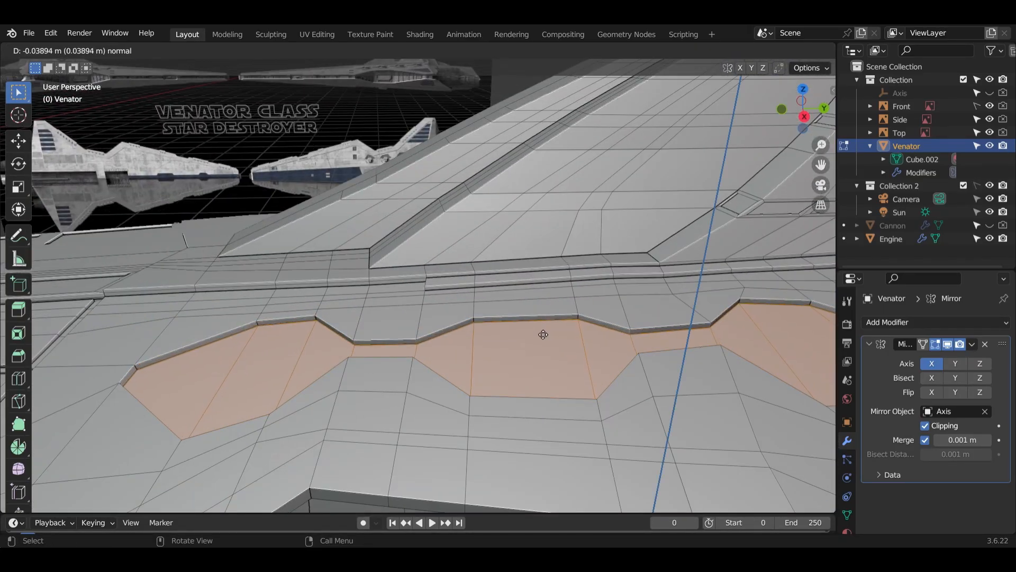
pyautogui.click(544, 344)
pyautogui.scroll(-5, 543, 345)
pyautogui.moveTo(543, 345); pyautogui.dragTo(415, 285, button='middle')
pyautogui.scroll(5, 399, 283)
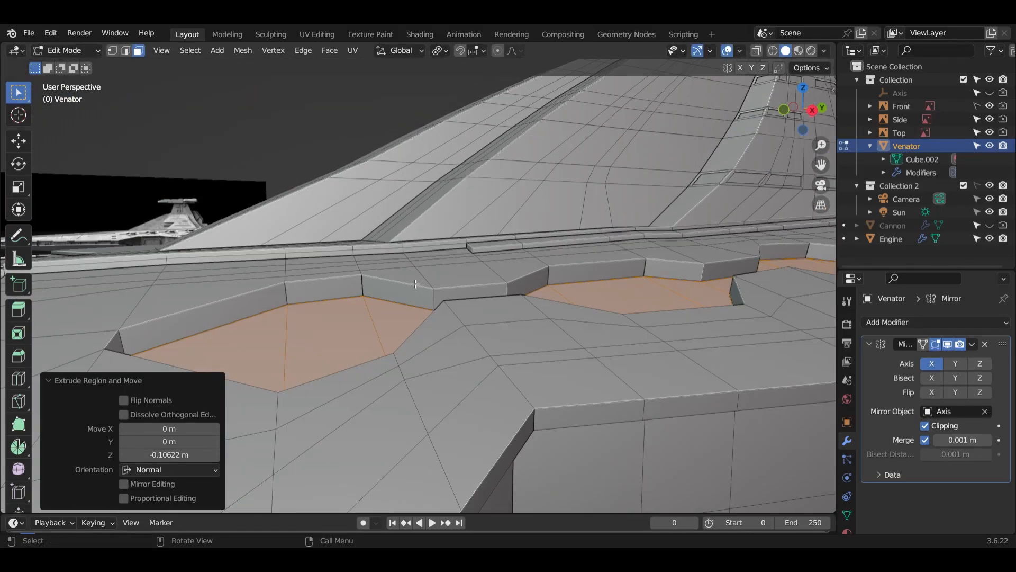
# - Flatten the recessed faces by scaling them to 0 along Z, and raise them about 0.106 m
pyautogui.press('s')
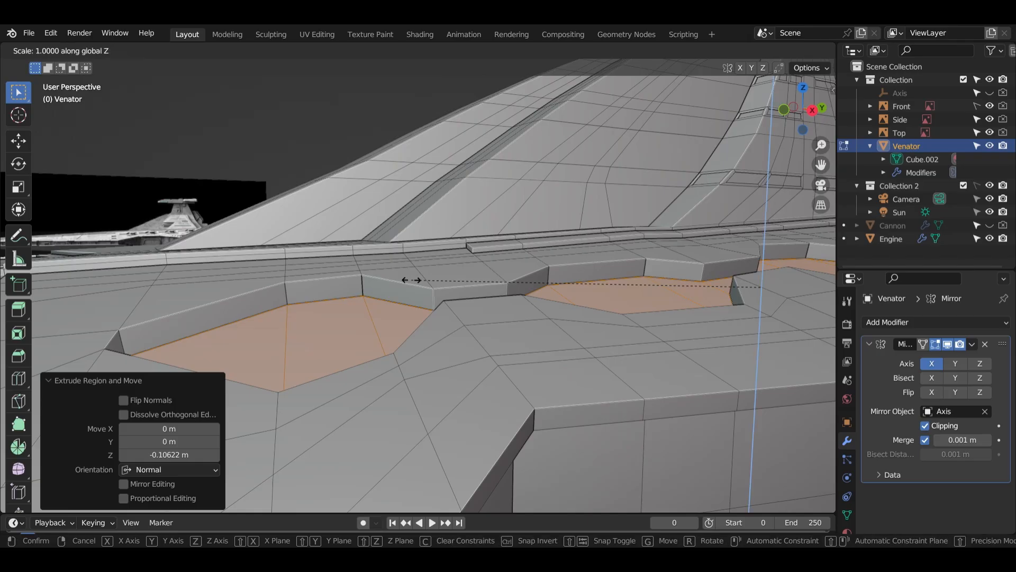
pyautogui.press('Return')
pyautogui.moveTo(411, 280); pyautogui.dragTo(415, 357, button='middle')
pyautogui.press('g')
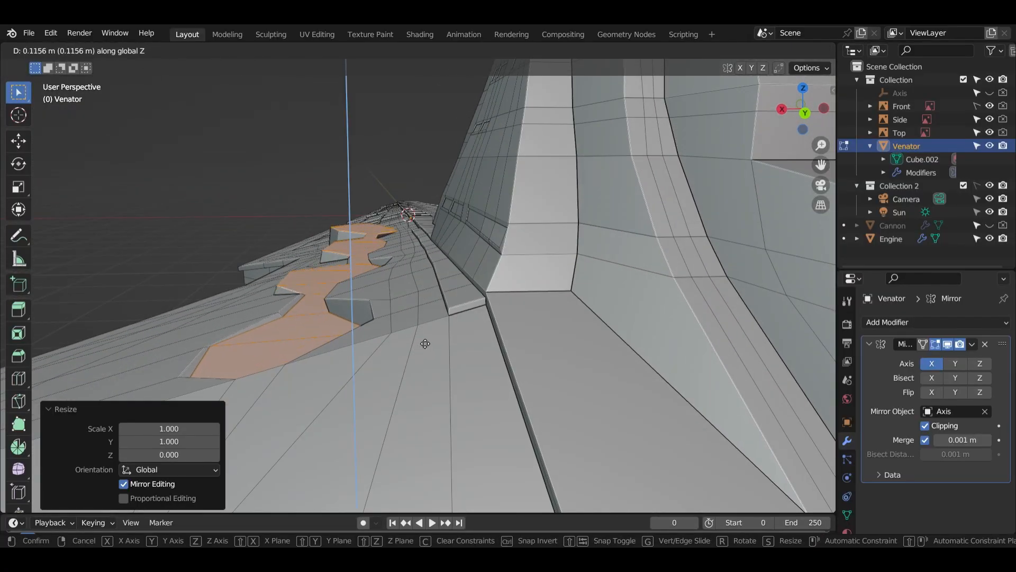
pyautogui.click(425, 346)
# - In the right side view, rotate the recess floor about 2.5° around X and lower it slightly along Z
pyautogui.moveTo(425, 345); pyautogui.dragTo(662, 325, button='middle')
pyautogui.press('KP_3')
pyautogui.press('r')
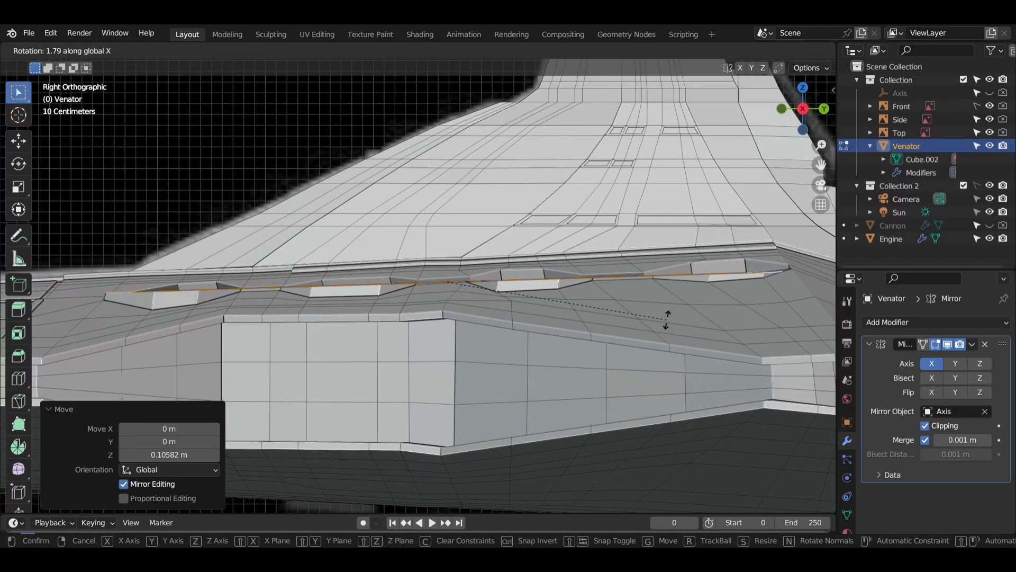
pyautogui.click(669, 317)
pyautogui.press('g')
pyautogui.press('z')
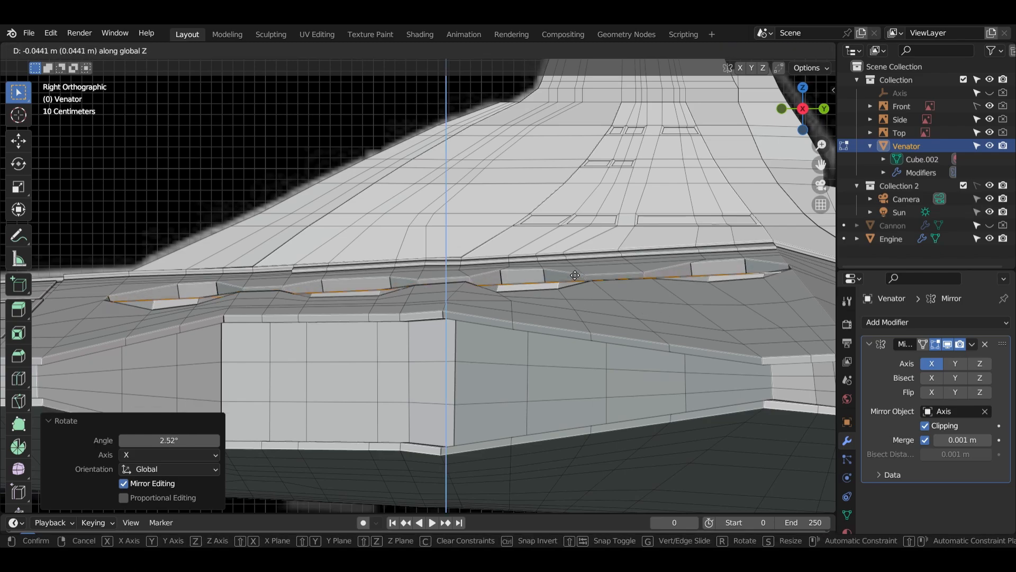
pyautogui.click(576, 279)
# - Return to Object Mode and unhide the Cannon object to compare it with the recessed bases
pyautogui.moveTo(576, 279); pyautogui.dragTo(376, 387, button='middle')
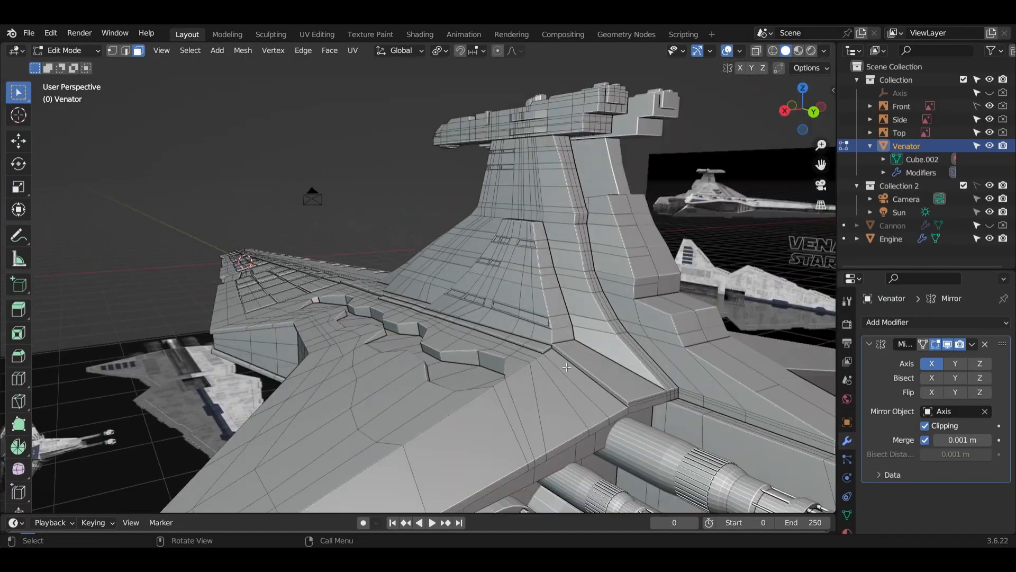
pyautogui.moveTo(477, 318); pyautogui.dragTo(649, 376, button='middle')
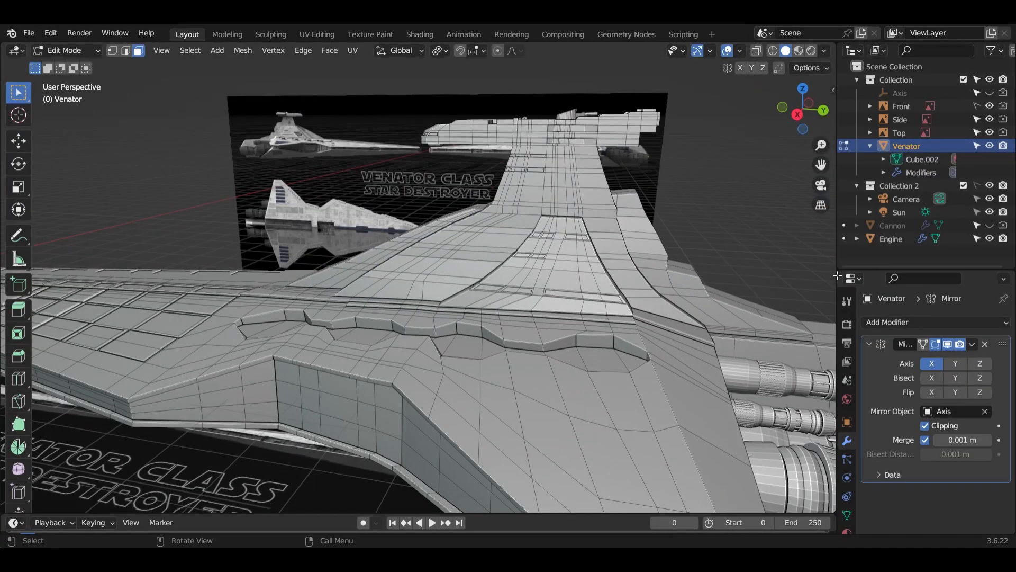
pyautogui.press('Tab')
pyautogui.moveTo(450, 296); pyautogui.dragTo(683, 255, button='middle')
pyautogui.scroll(3, 618, 320)
pyautogui.click(989, 225)
pyautogui.moveTo(794, 265); pyautogui.dragTo(671, 277, button='middle')
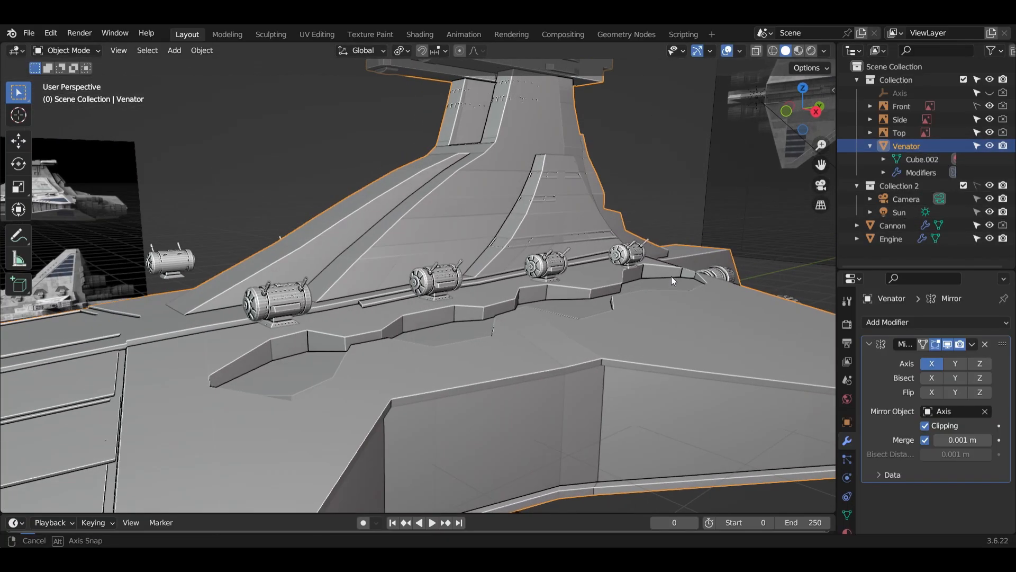
pyautogui.press('g')
pyautogui.rightClick(679, 281)
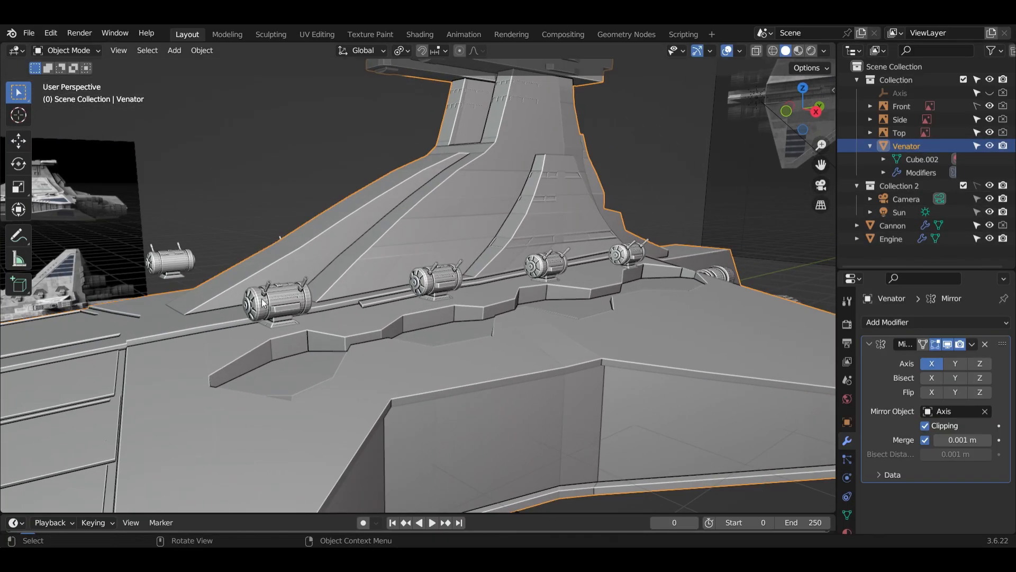
# - Lower the cannon array about 0.283 m along Z toward the recessed bases
pyautogui.click(282, 302)
pyautogui.press('g')
pyautogui.press('z')
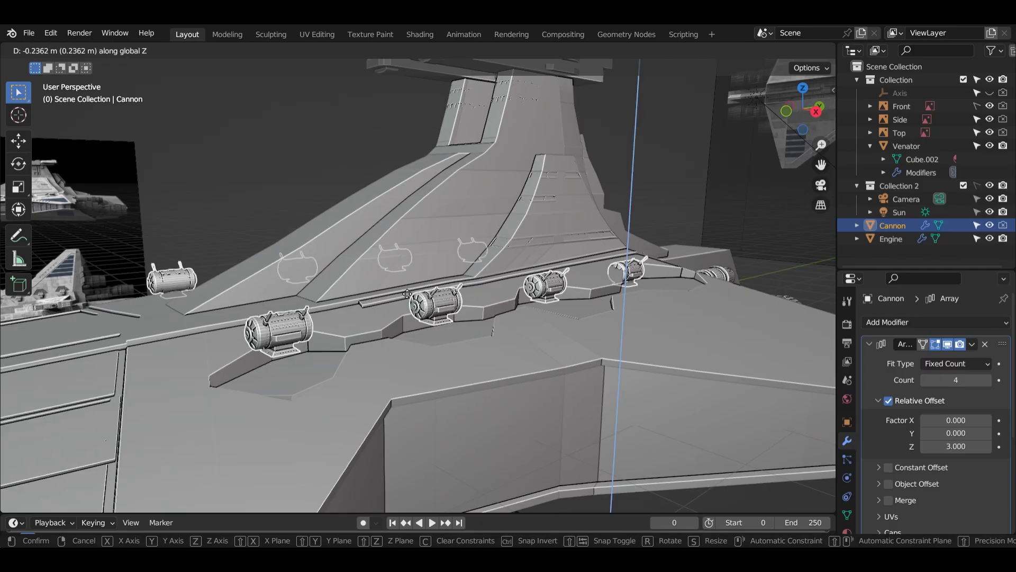
pyautogui.click(410, 300)
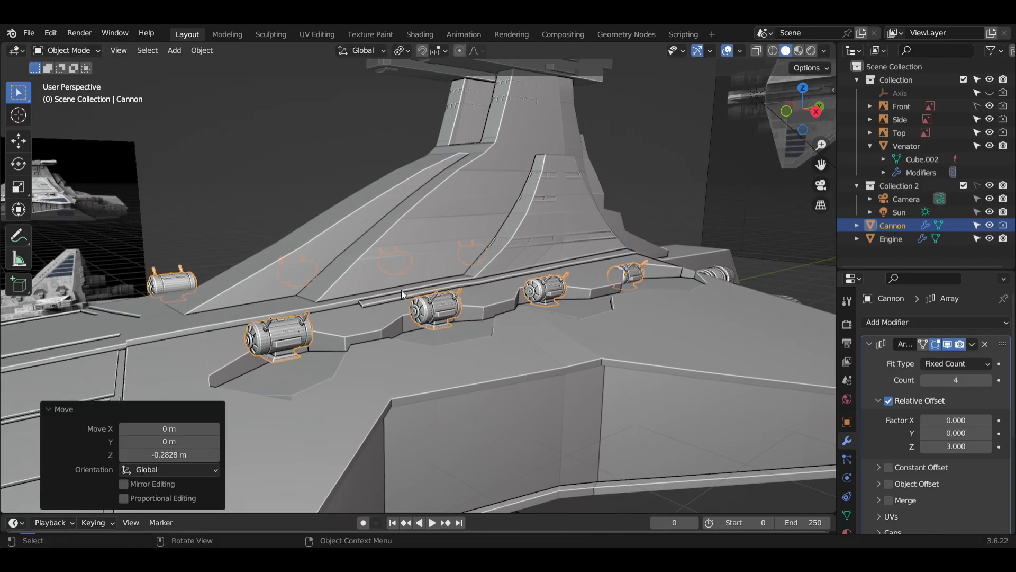
# - In the top view, move the cannon array about 0.288 m outward along X over the turret bases
pyautogui.press('KP_7')
pyautogui.scroll(-2, 410, 272)
pyautogui.press('g')
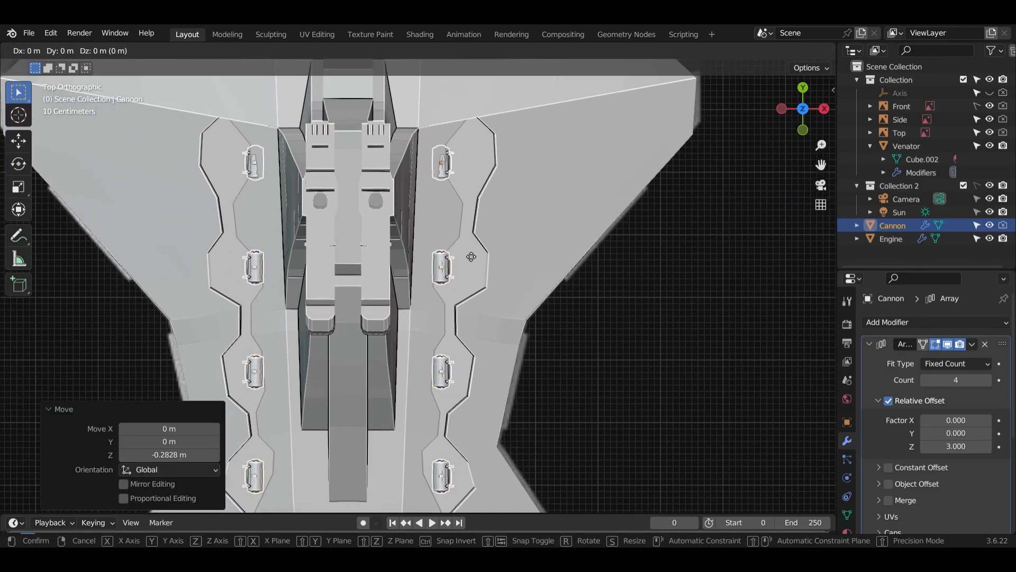
pyautogui.press('x')
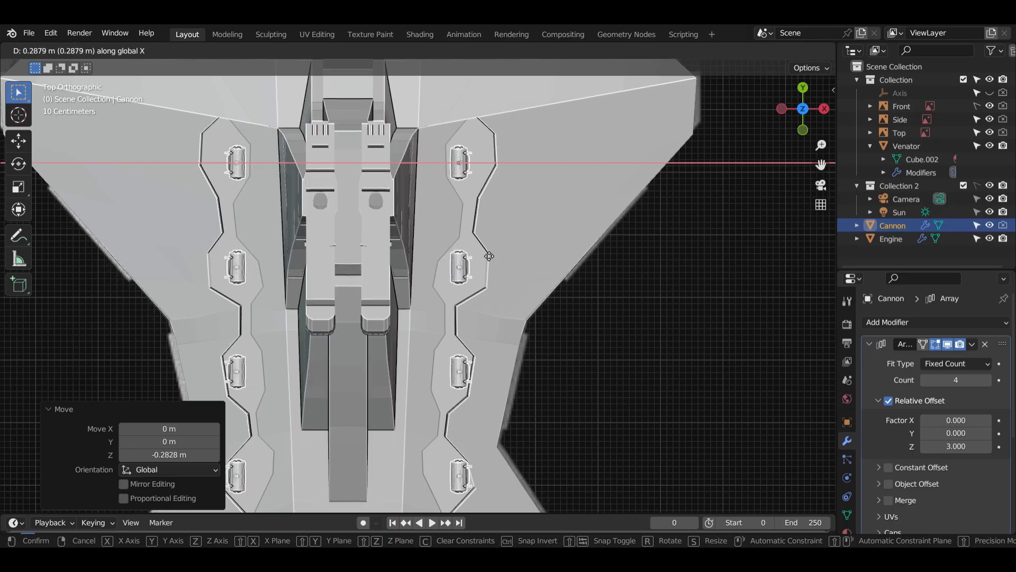
pyautogui.click(489, 256)
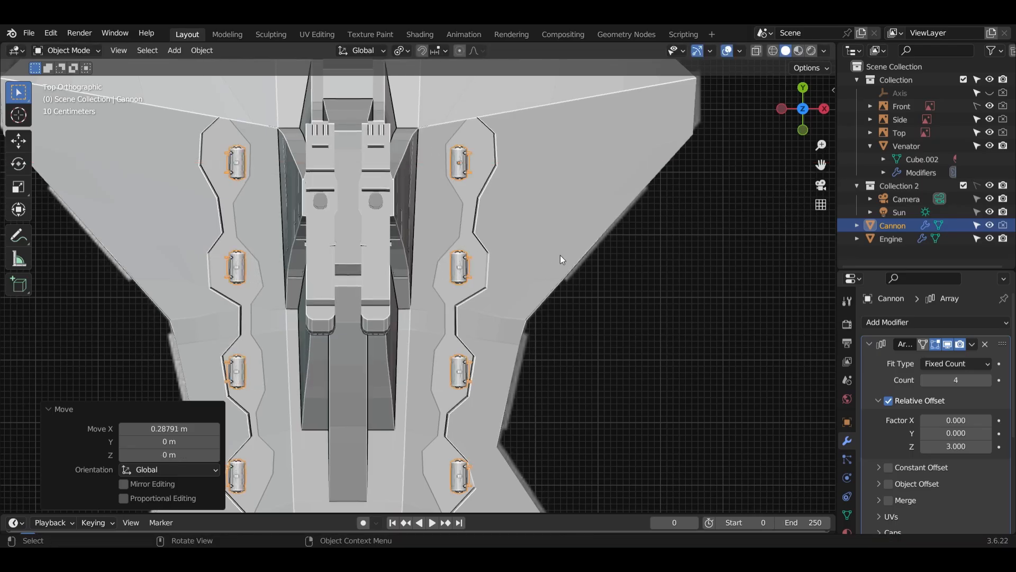
# - Try rotating the cannon array slightly about the global Z axis to follow the line of bases
pyautogui.press('r')
pyautogui.press('z')
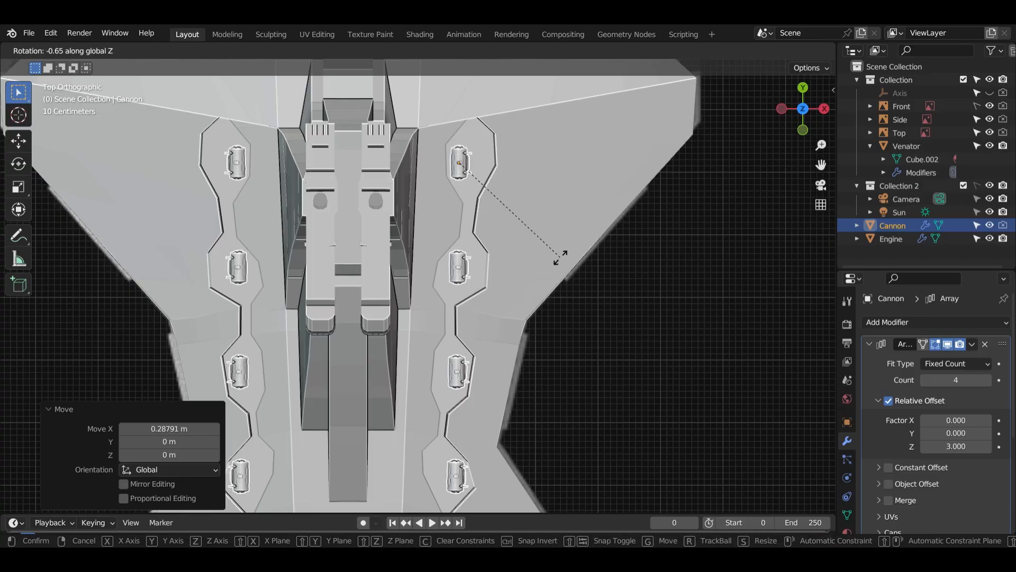
pyautogui.click(520, 248)
pyautogui.press('r')
pyautogui.press('z')
pyautogui.press('Escape')
pyautogui.hotkey('ctrl', 'z')
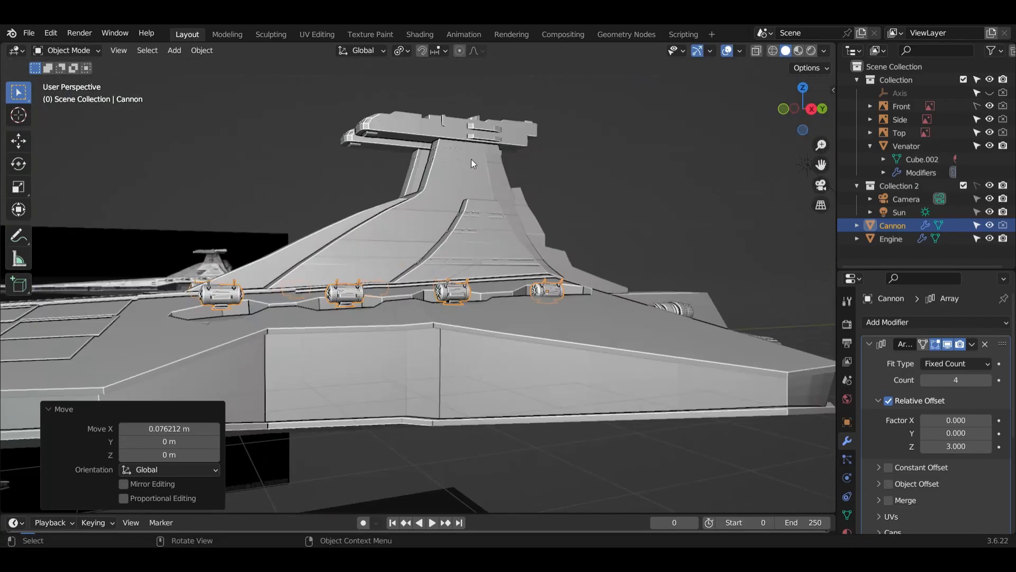
# - In the right side view, rotate the cannon array about 1.55° around X to match the deck's slope
pyautogui.scroll(4, 571, 296)
pyautogui.moveTo(593, 309); pyautogui.dragTo(613, 329, button='middle')
pyautogui.scroll(-3, 618, 330)
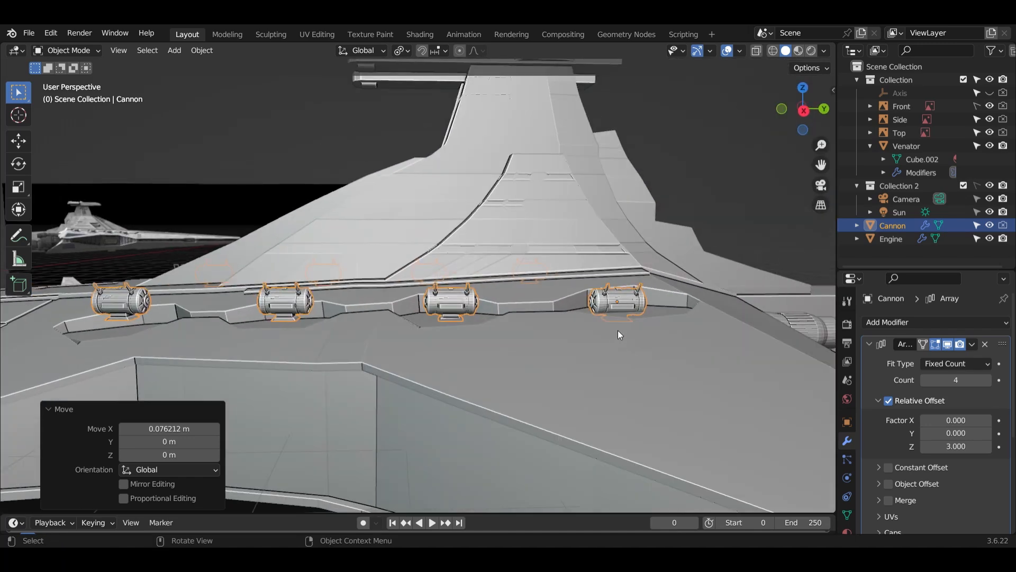
pyautogui.press('KP_3')
pyautogui.scroll(2, 672, 342)
pyautogui.press('r')
pyautogui.press('Escape')
pyautogui.press('r')
pyautogui.press('x')
pyautogui.click(673, 343)
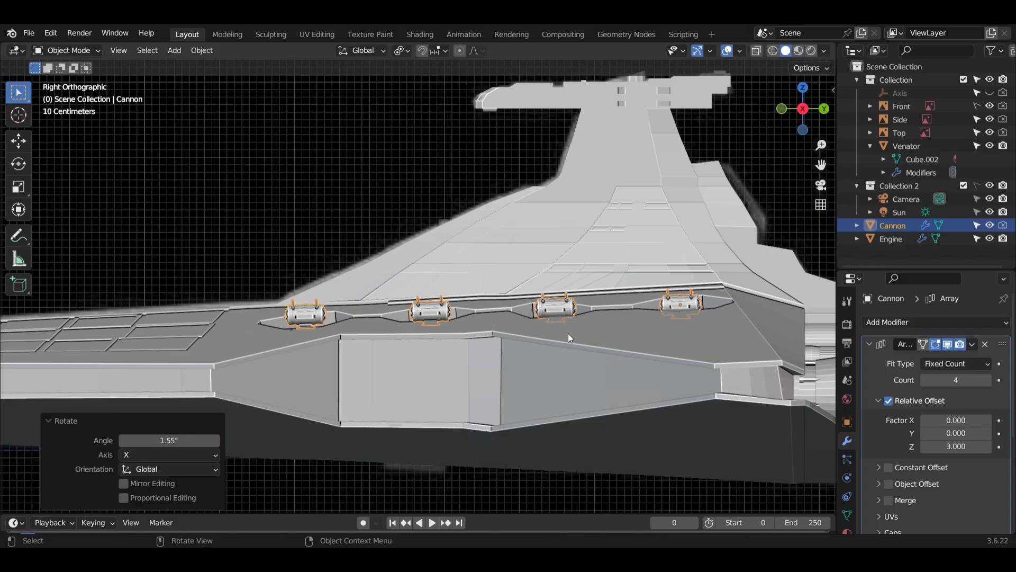
# - Raise the cannon array about 0.046 m along Z so its mounts come up from the recess floor
pyautogui.moveTo(567, 334); pyautogui.dragTo(611, 375, button='middle')
pyautogui.scroll(4, 662, 323)
pyautogui.moveTo(675, 341); pyautogui.dragTo(540, 303, button='middle')
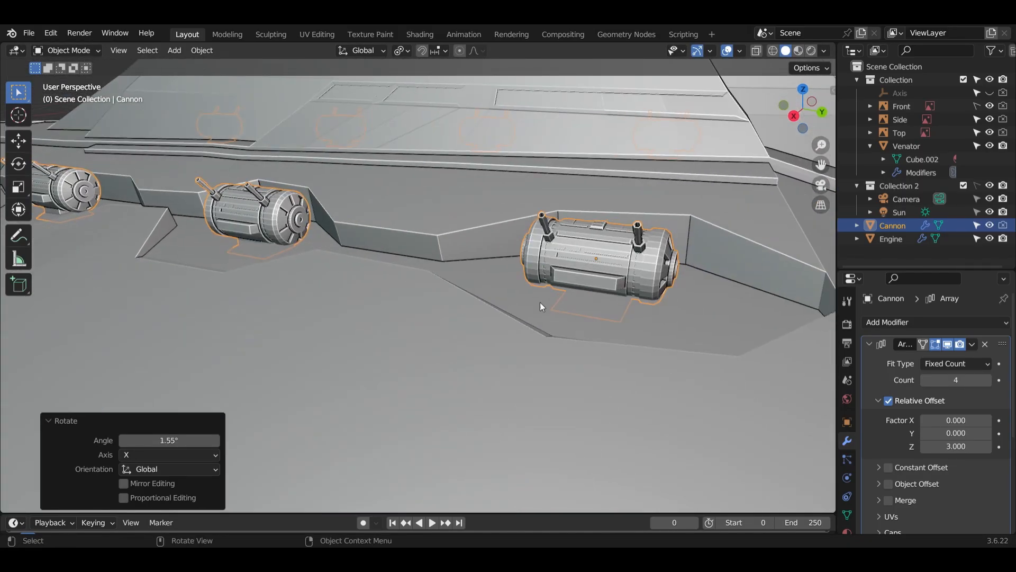
pyautogui.press('g')
pyautogui.press('z')
pyautogui.click(549, 296)
pyautogui.moveTo(548, 296); pyautogui.dragTo(580, 293, button='middle')
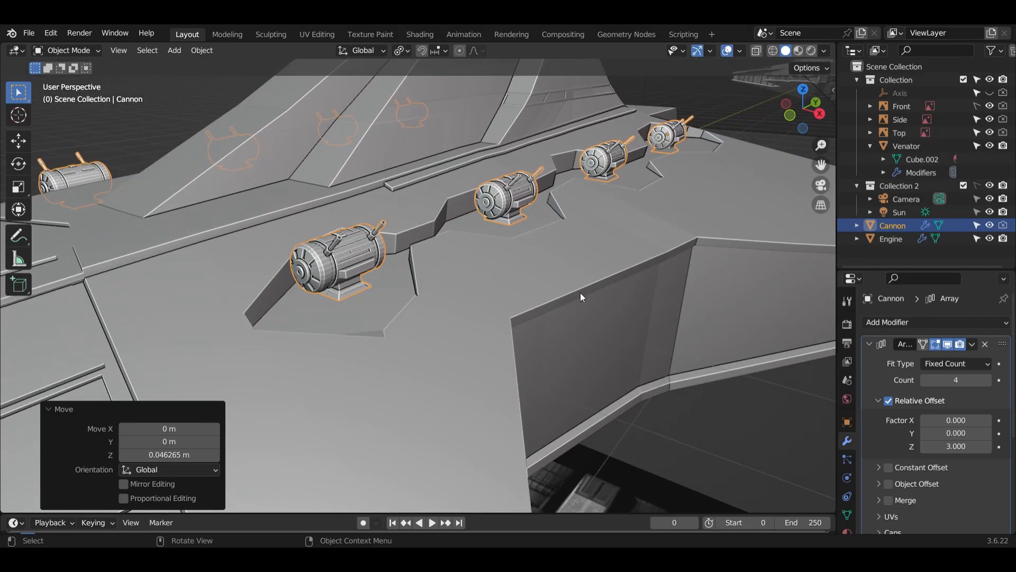
# - Rotate the cannon array another 0.74° or so around X in the right side view
pyautogui.moveTo(581, 293); pyautogui.dragTo(675, 275, button='middle')
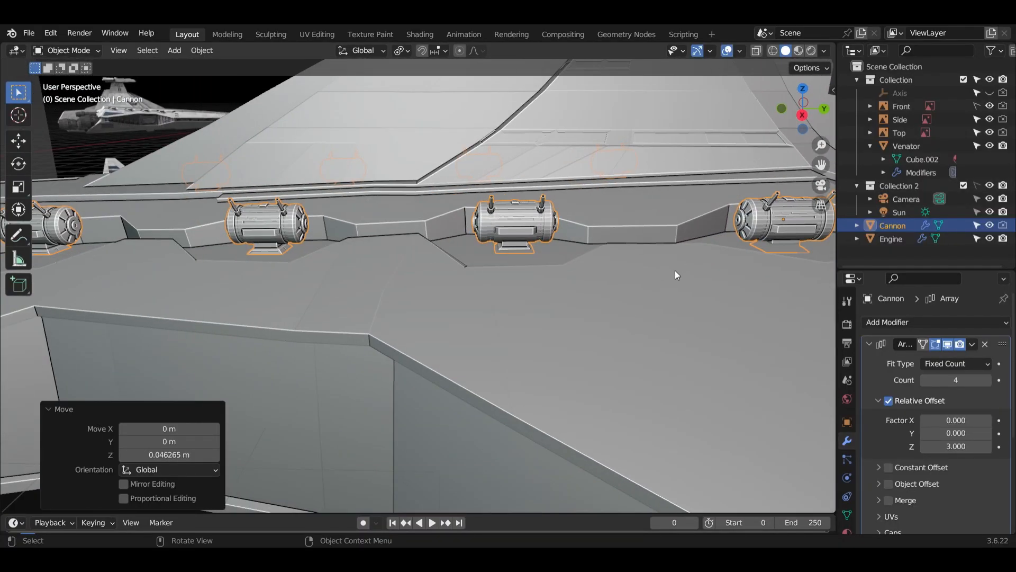
pyautogui.press('KP_3')
pyautogui.press('r')
pyautogui.press('x')
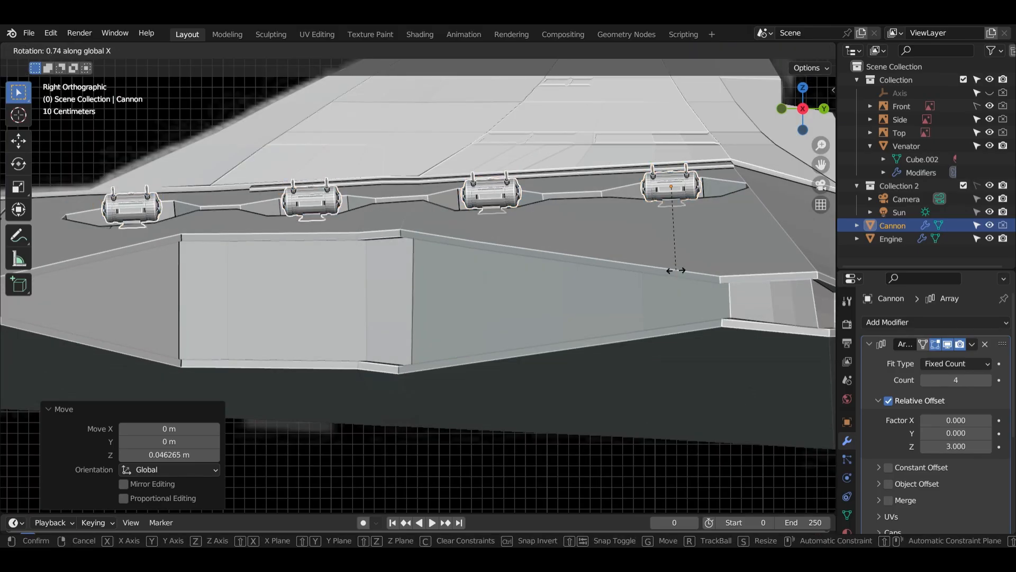
pyautogui.click(676, 270)
# - Raise the cannon array about 0.026 m along Z so the mounts rest on the recess floor
pyautogui.scroll(3, 606, 386)
pyautogui.moveTo(606, 387); pyautogui.dragTo(681, 359, button='middle')
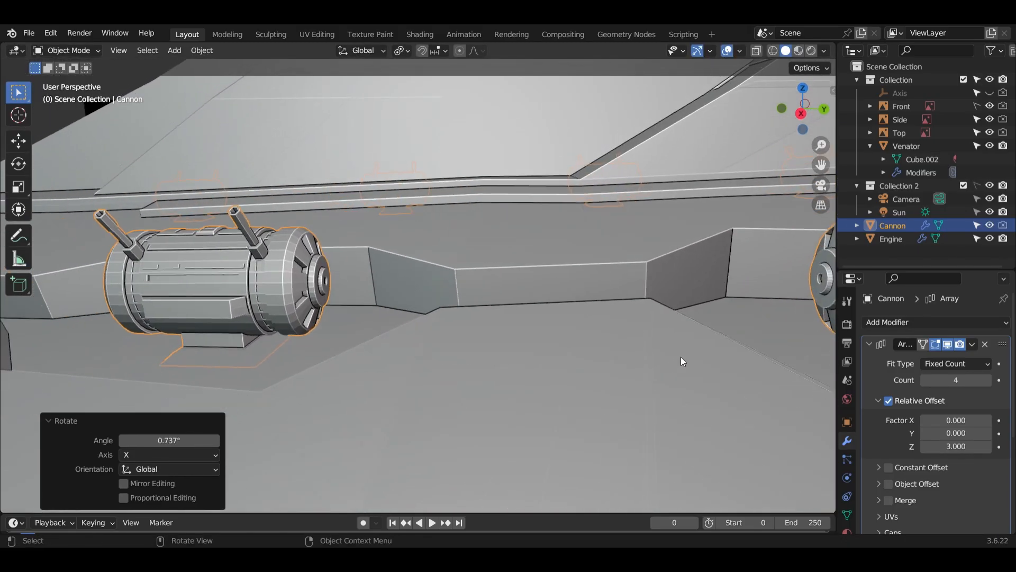
pyautogui.press('g')
pyautogui.press('z')
pyautogui.click(688, 342)
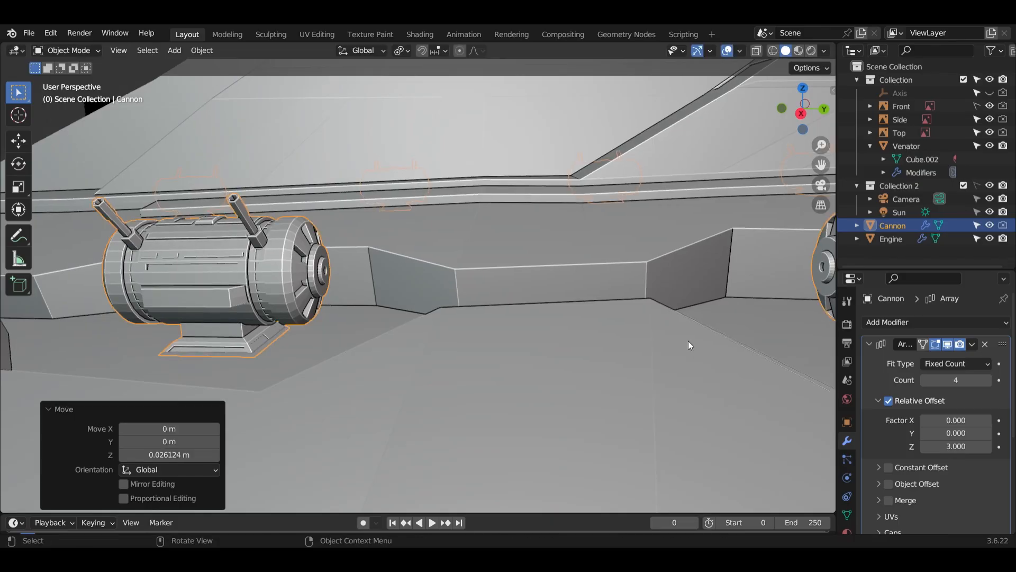
pyautogui.scroll(-4, 683, 371)
pyautogui.moveTo(682, 369); pyautogui.dragTo(616, 393, button='middle')
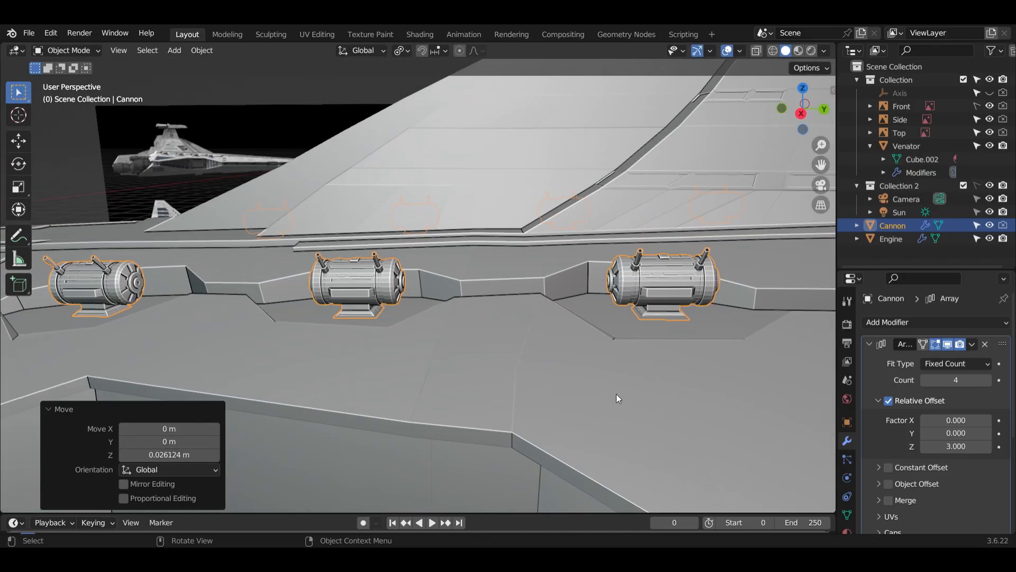